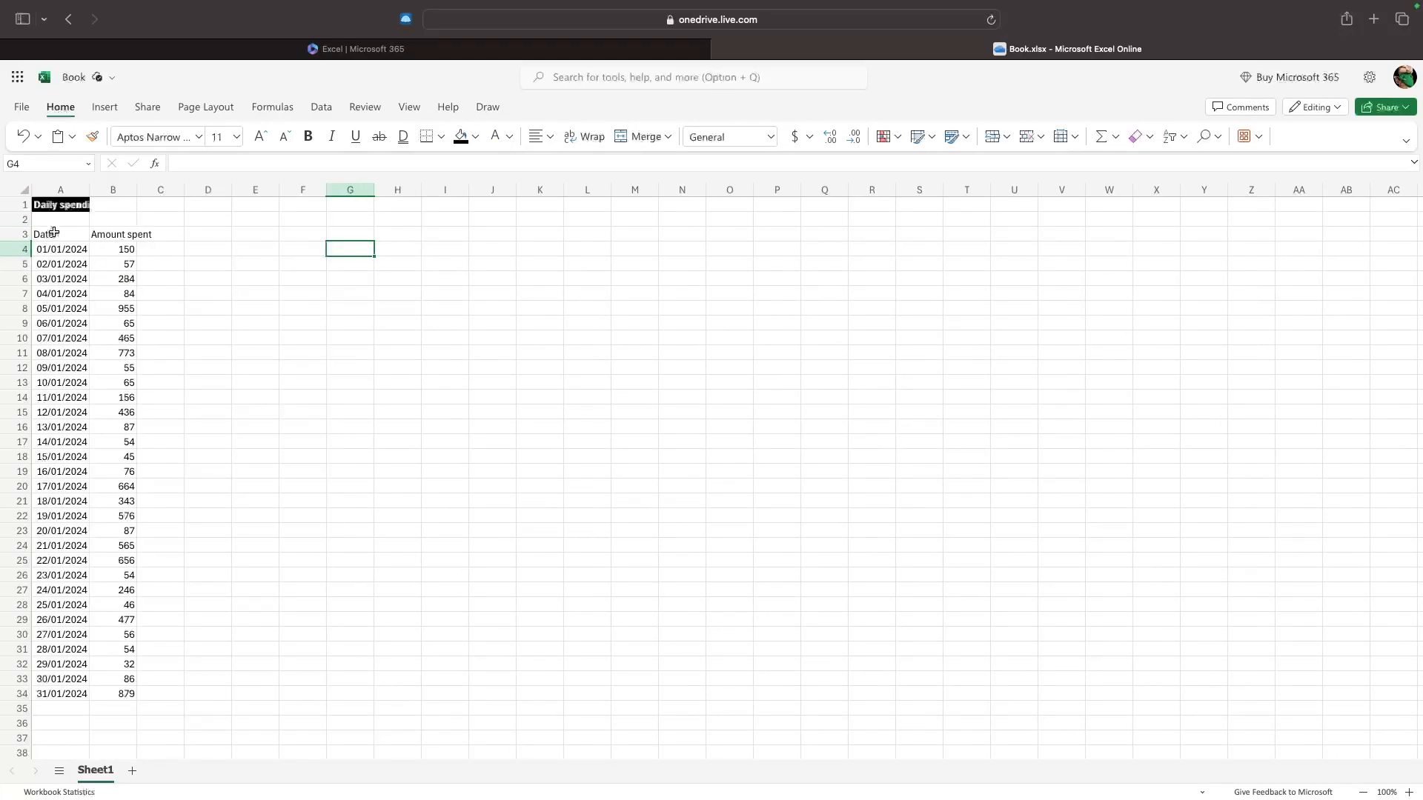
Browse the recently used functions available for the empty cell beside Jan Total
drag(54, 235, 92, 235)
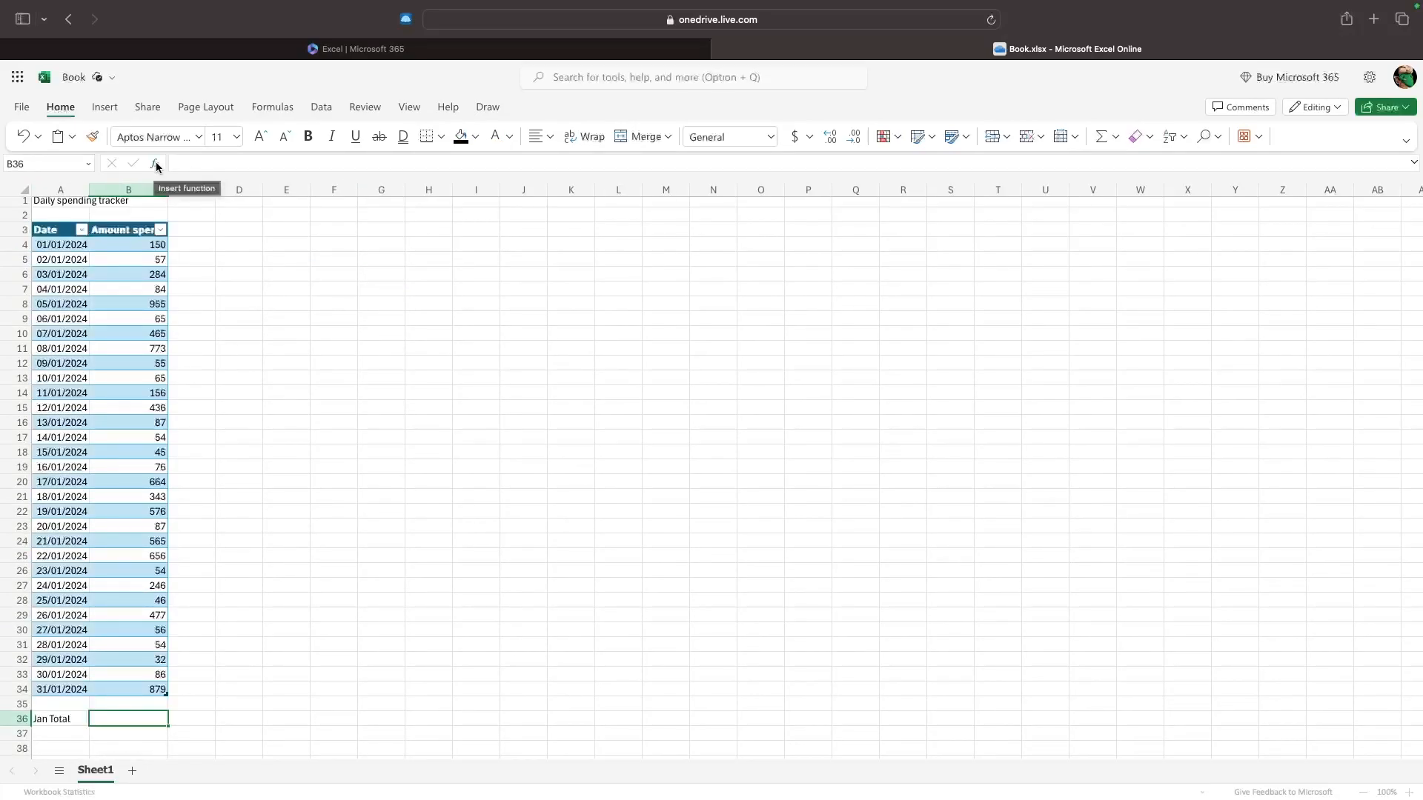
click(156, 161)
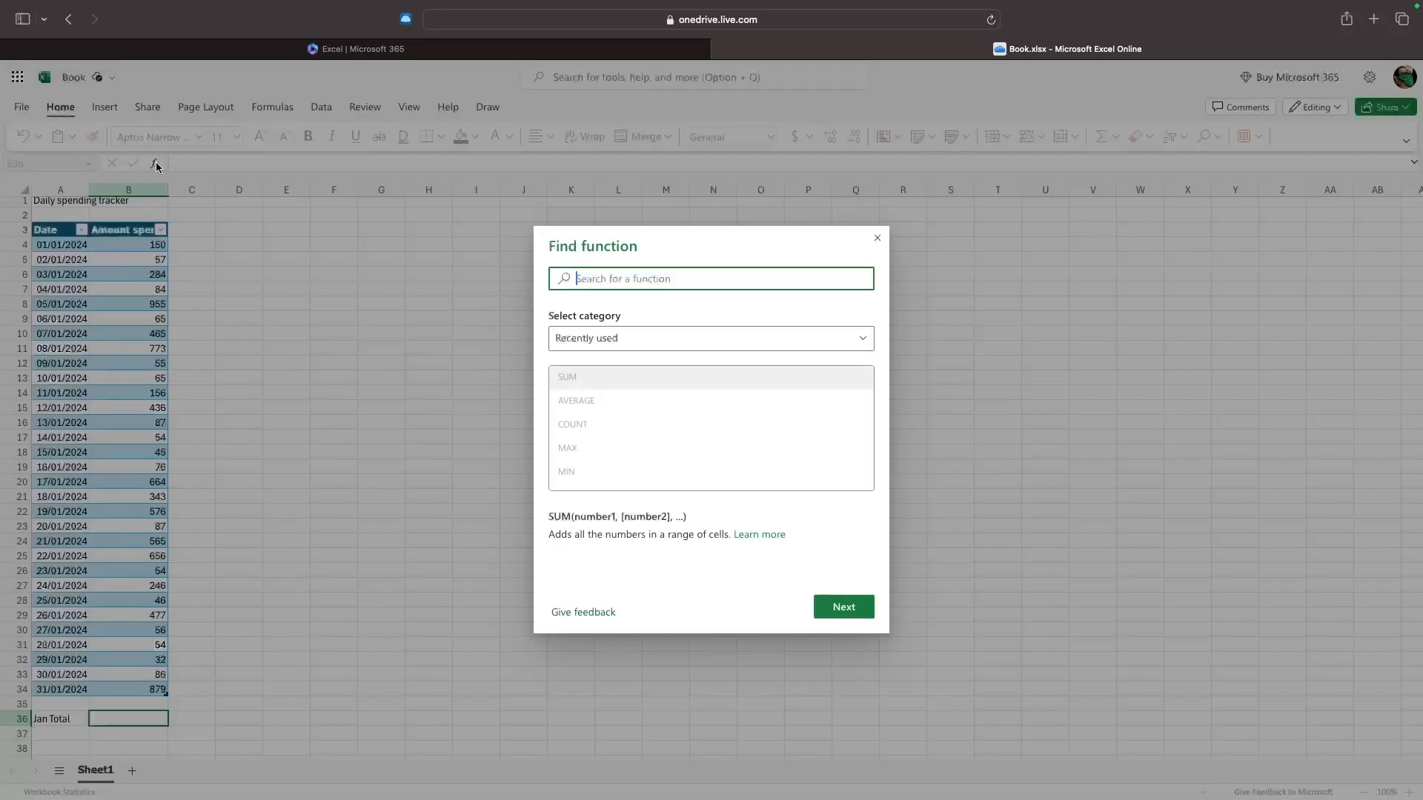
scroll(620, 426, down, 3)
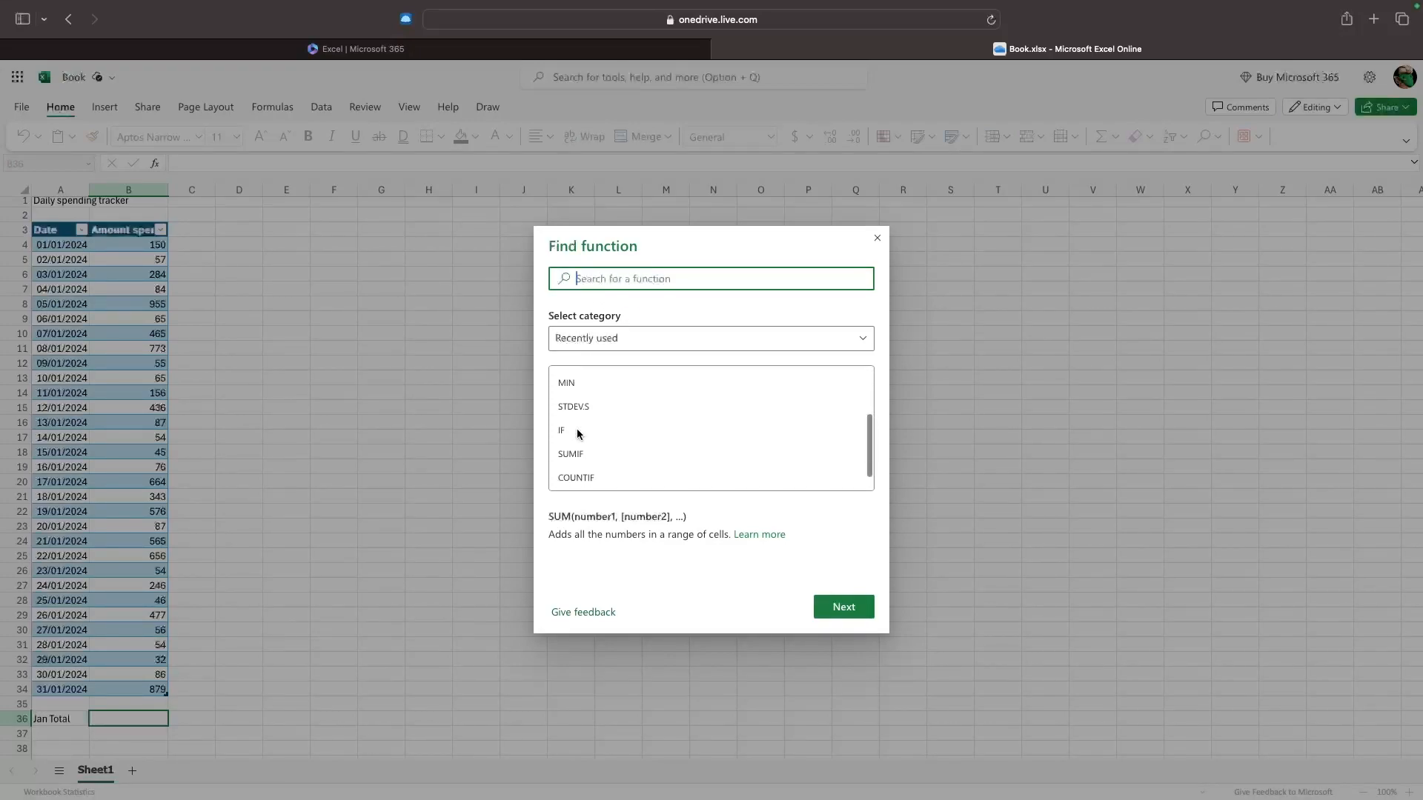
scroll(578, 432, up, 2)
scroll(576, 433, up, 1)
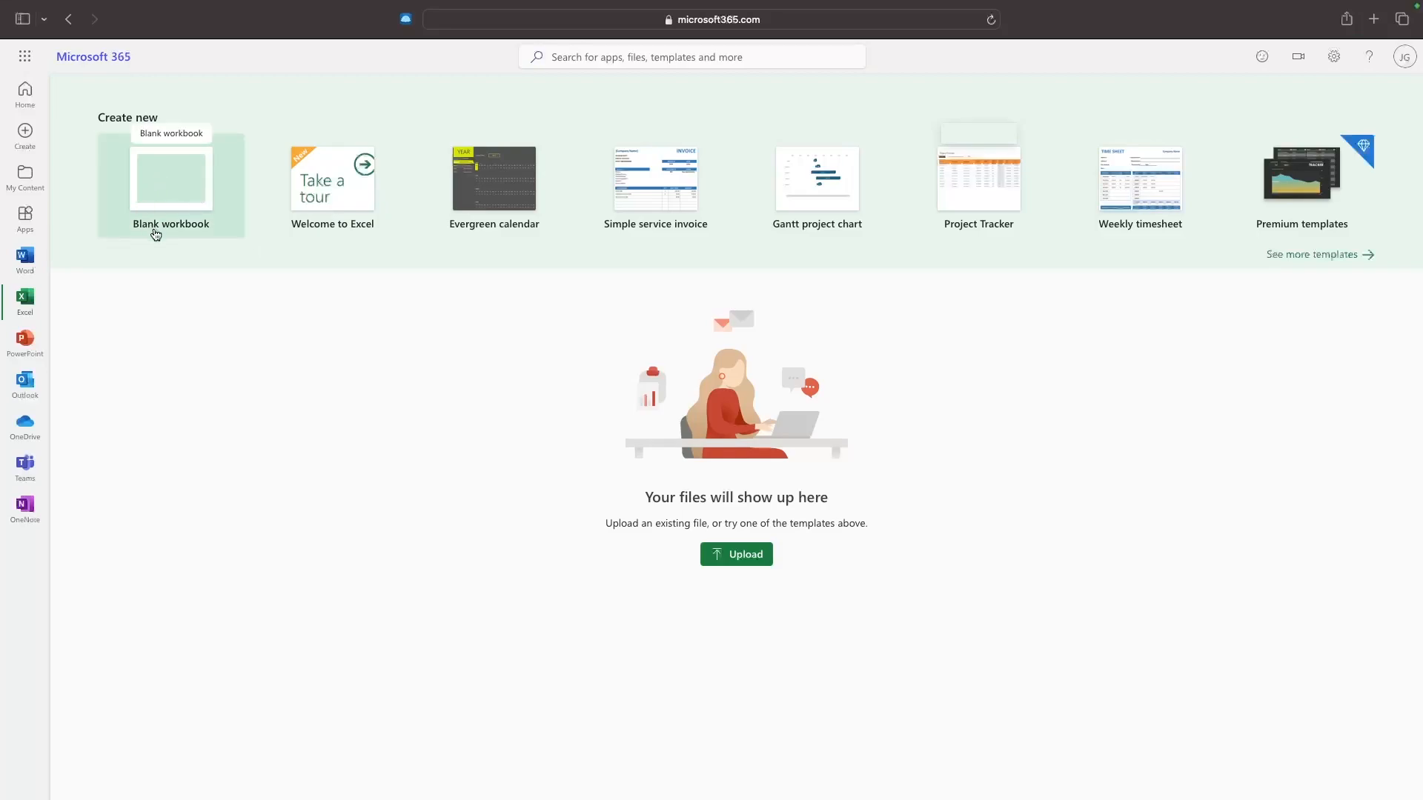
Create a new blank workbook
click(188, 219)
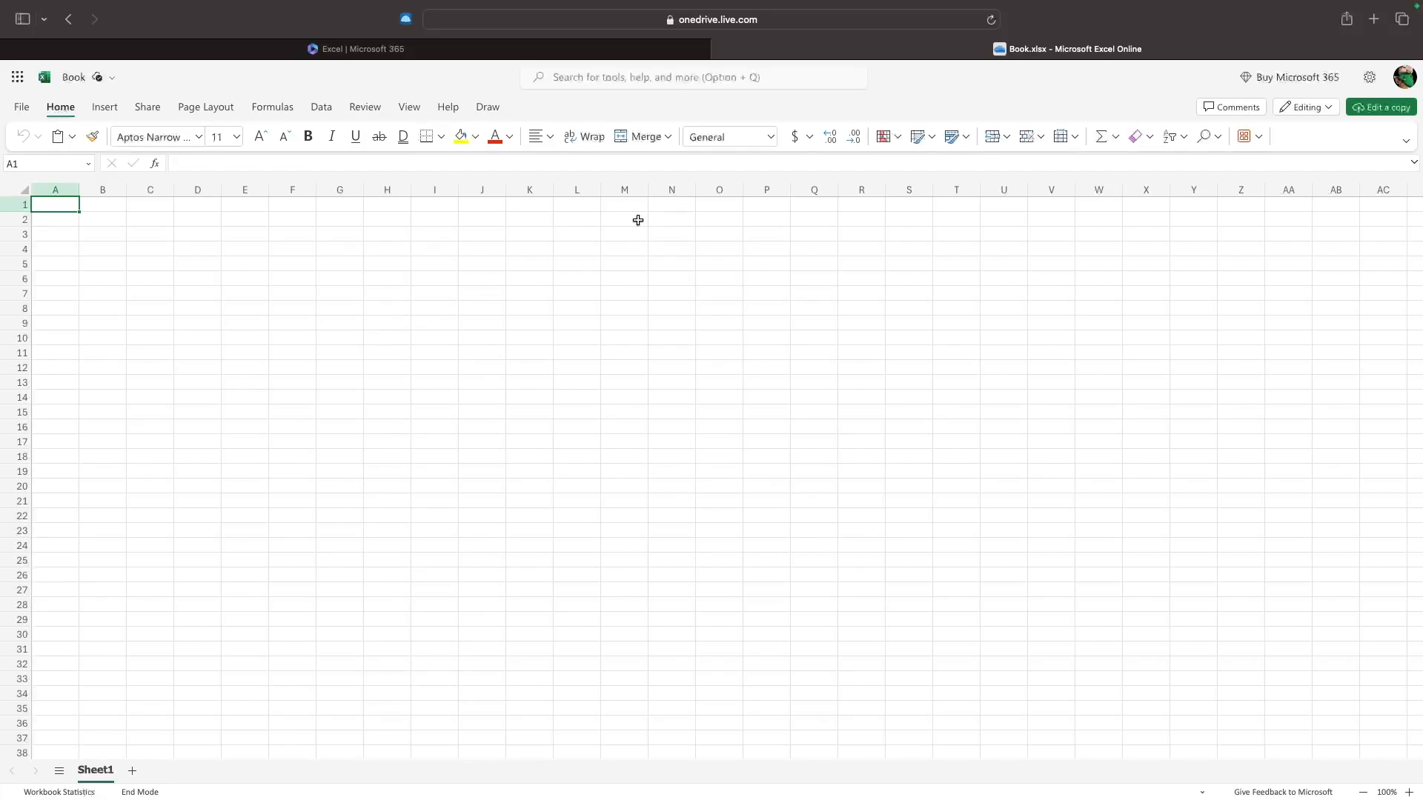
click(627, 264)
click(814, 277)
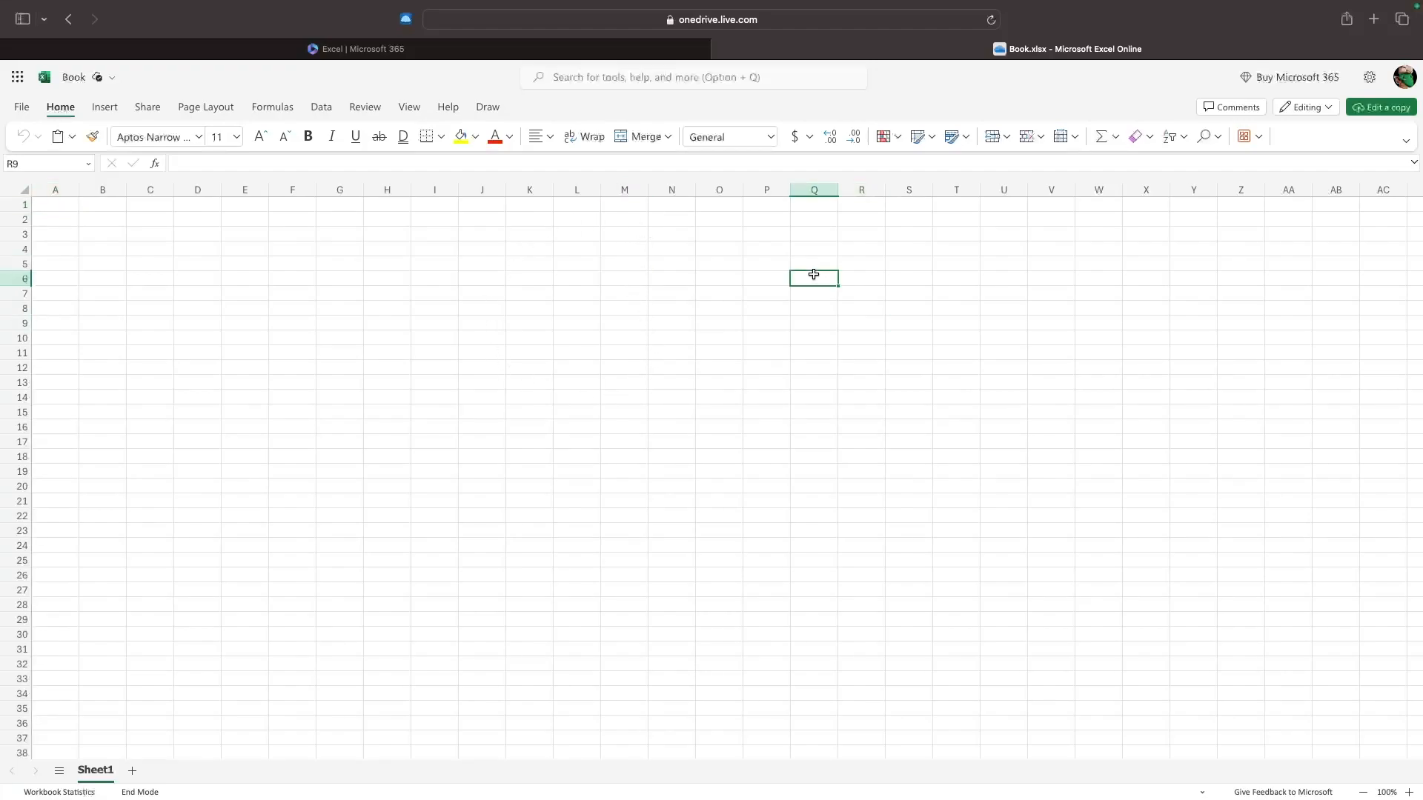
click(941, 349)
click(799, 385)
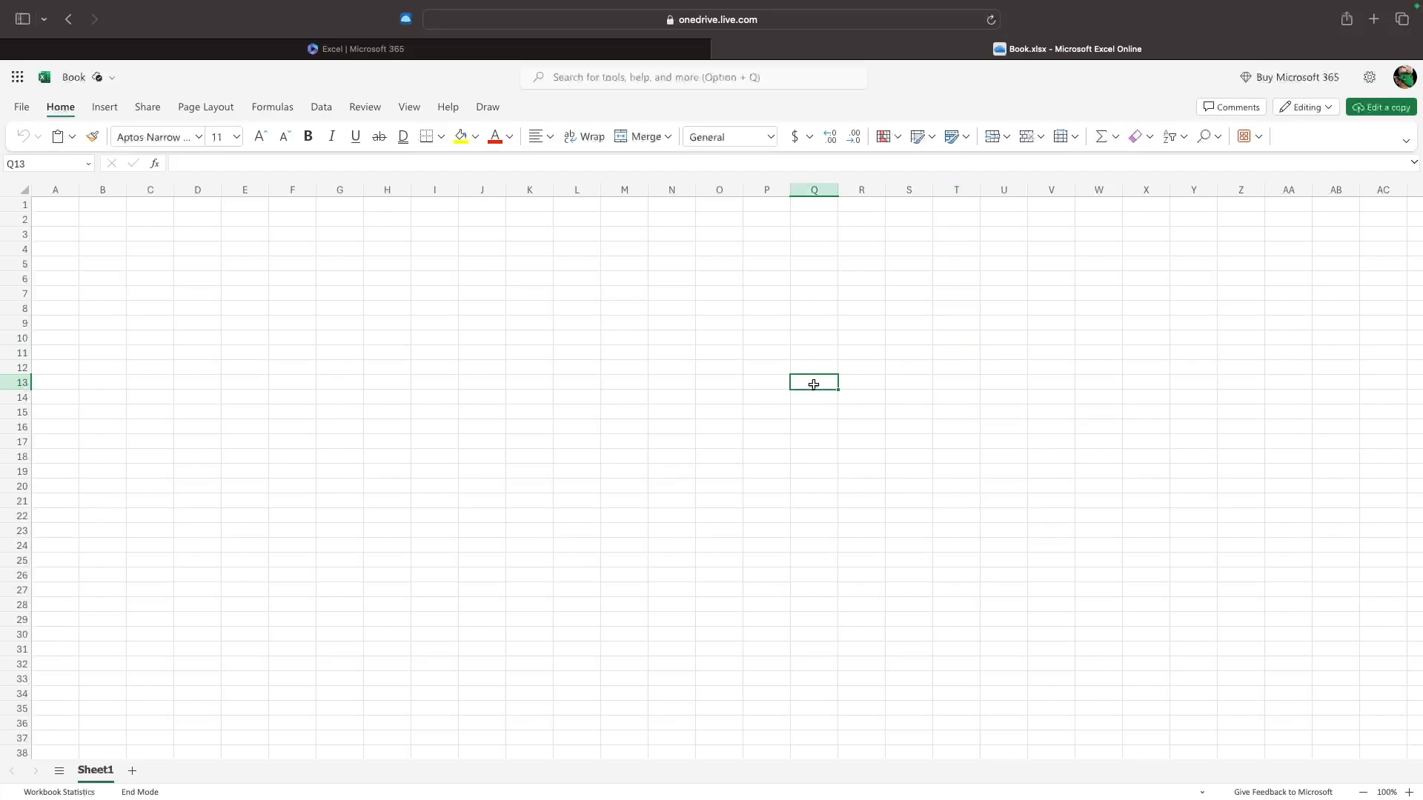
click(762, 351)
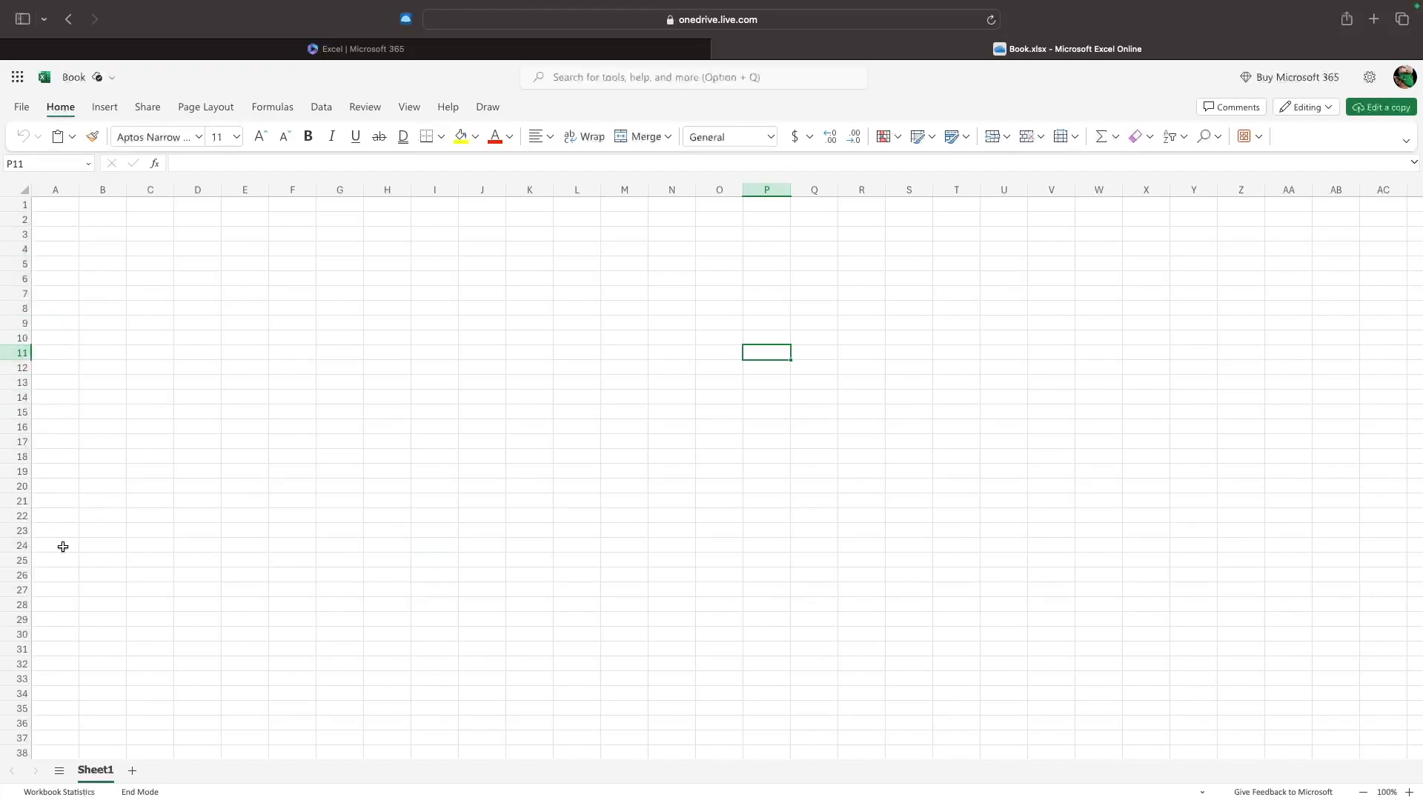
drag(41, 204, 521, 526)
drag(51, 210, 390, 220)
drag(53, 235, 366, 234)
drag(64, 204, 111, 423)
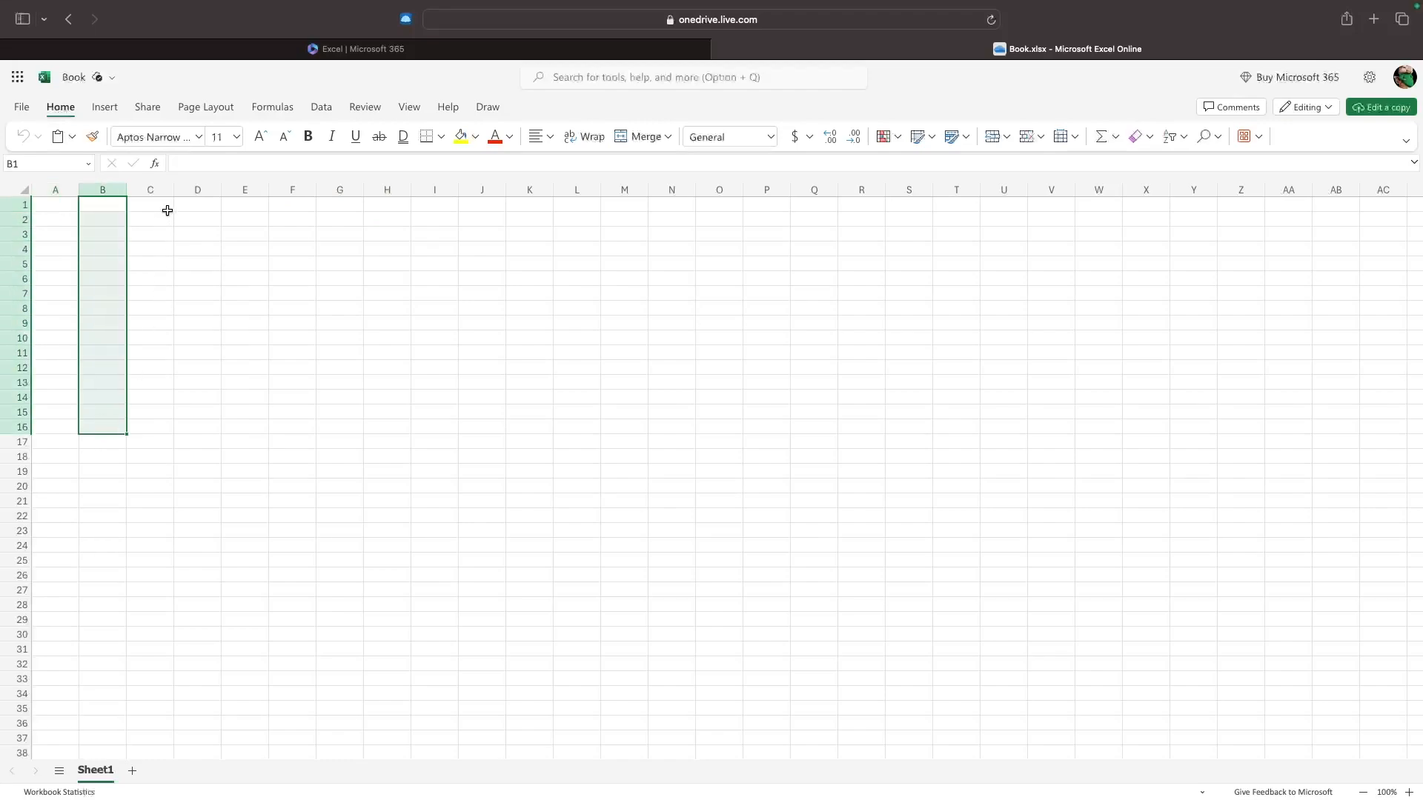
drag(156, 205, 166, 436)
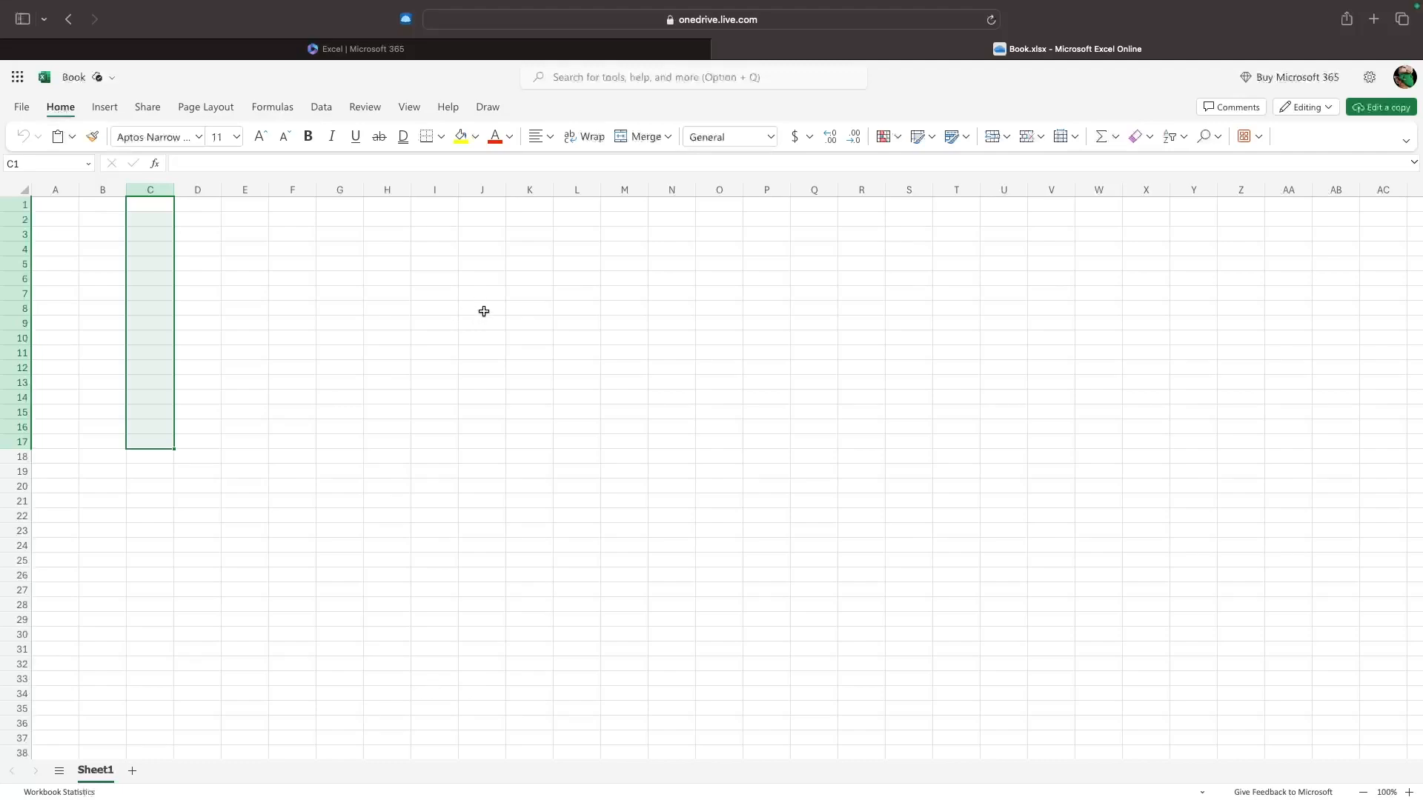
Enter the title "Daily spending tracker" in cell A1
click(61, 207)
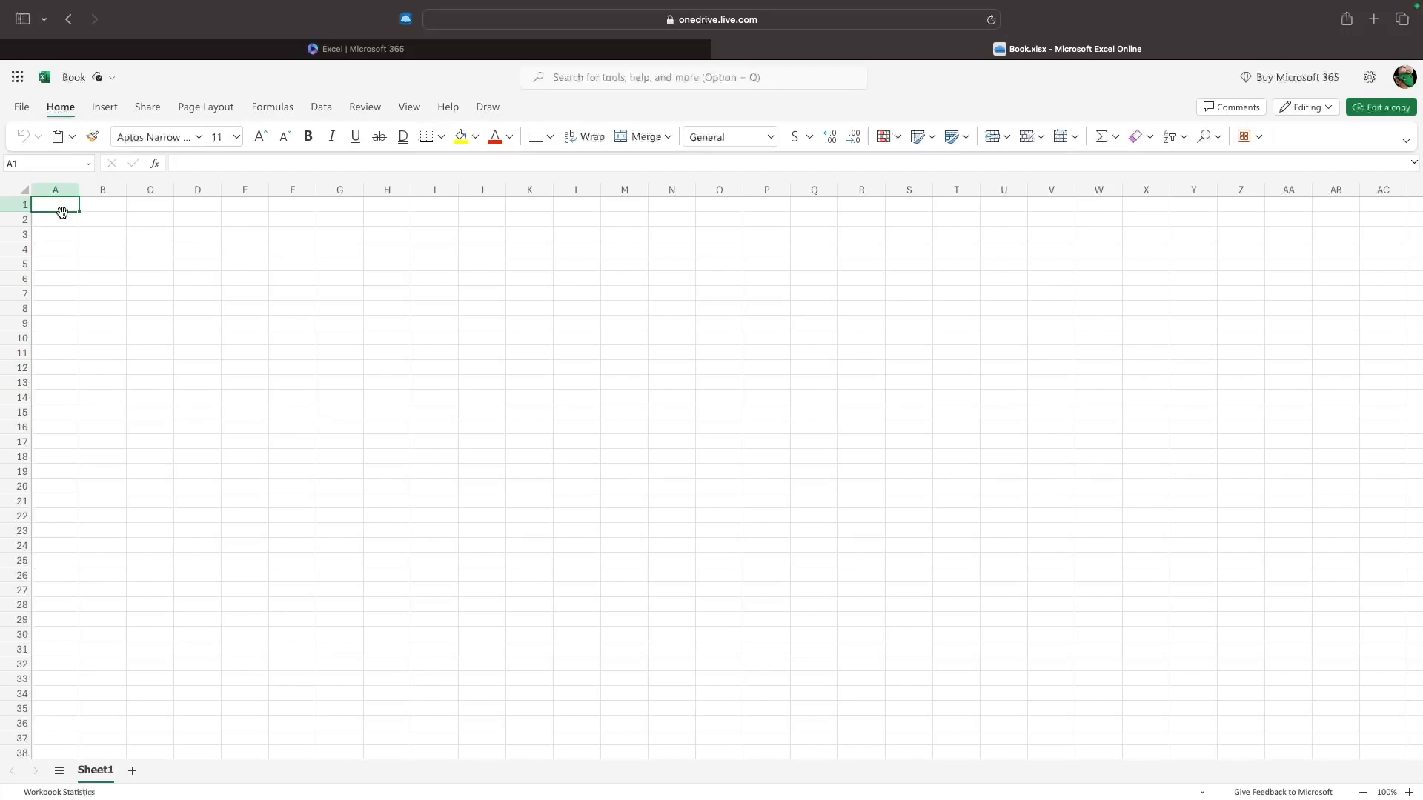
double_click(60, 206)
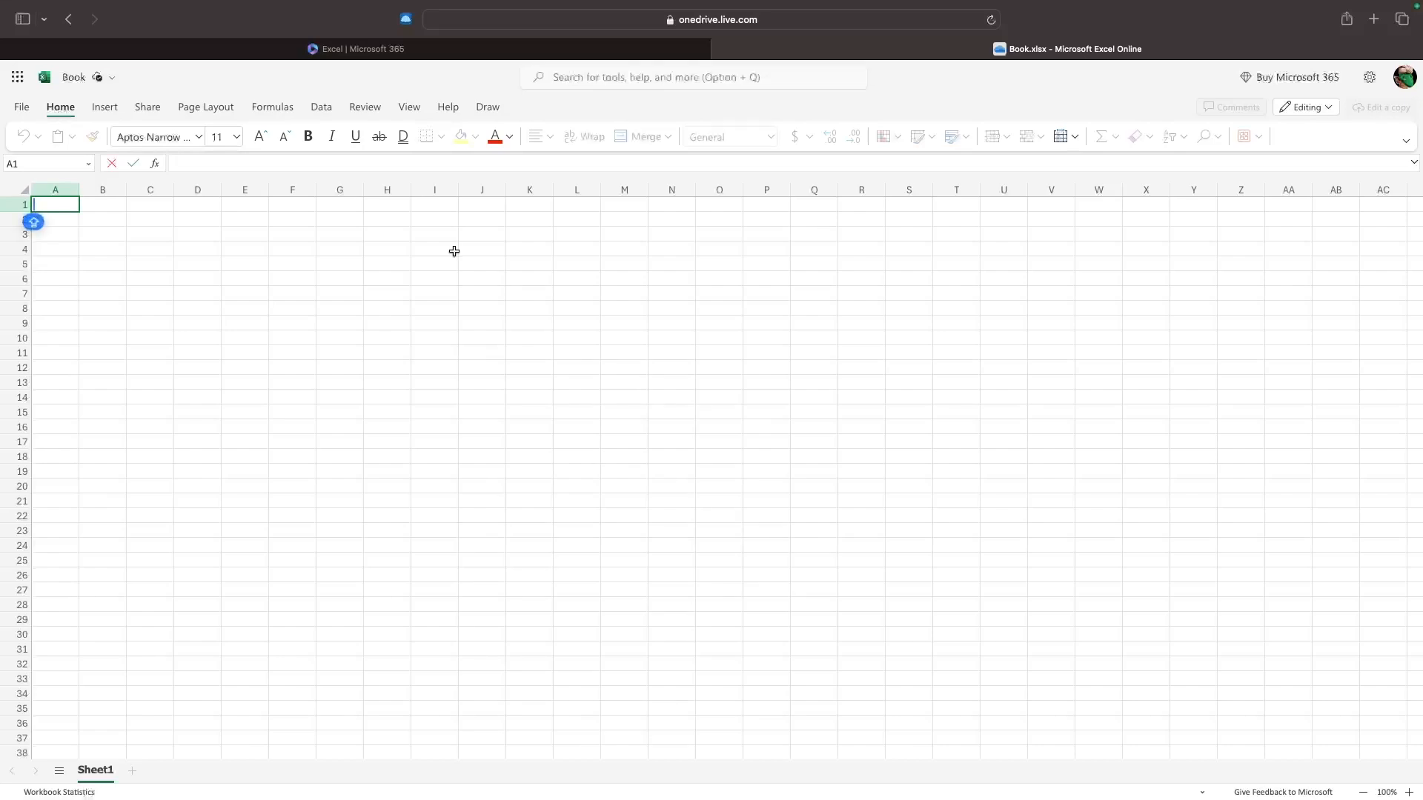
text(Daily spending tracker)
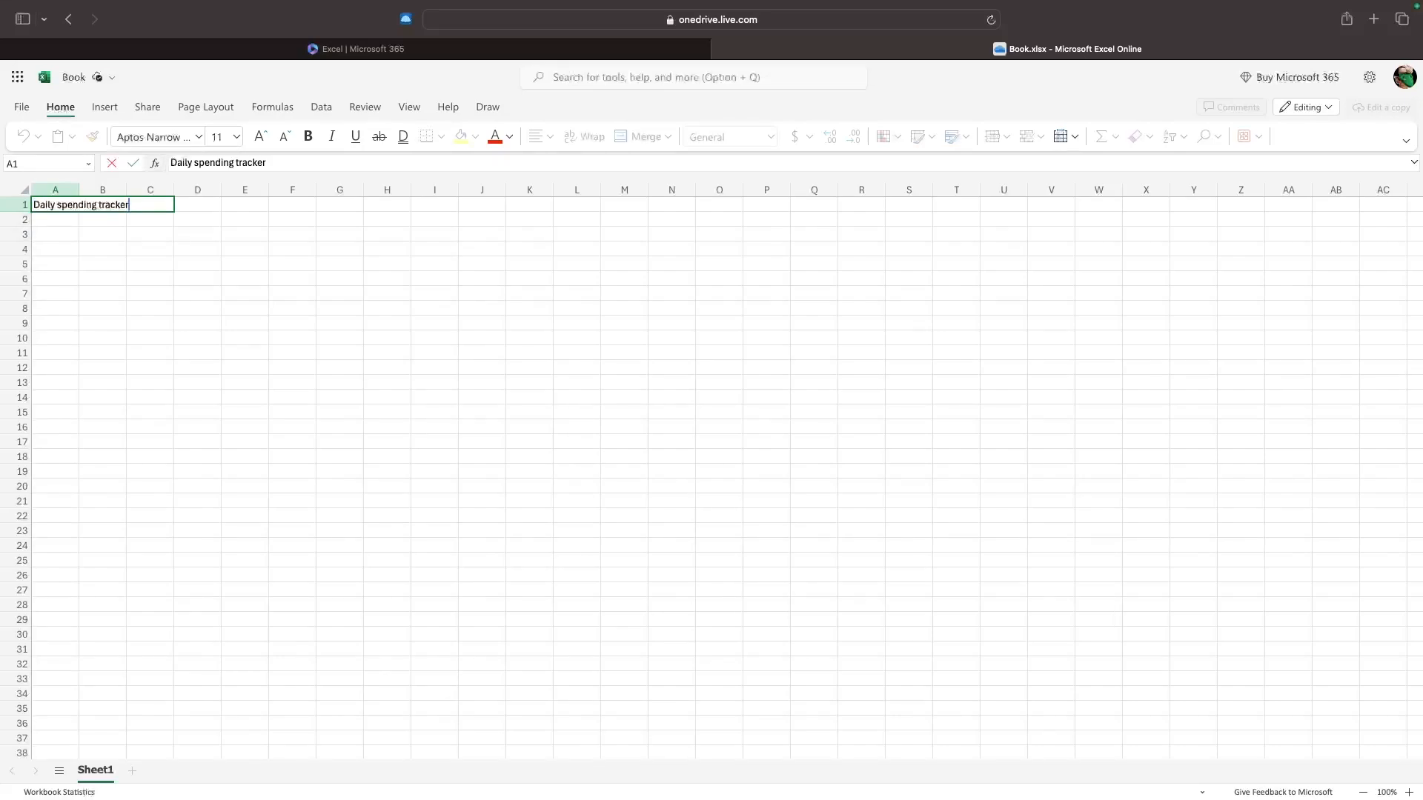
key(Return)
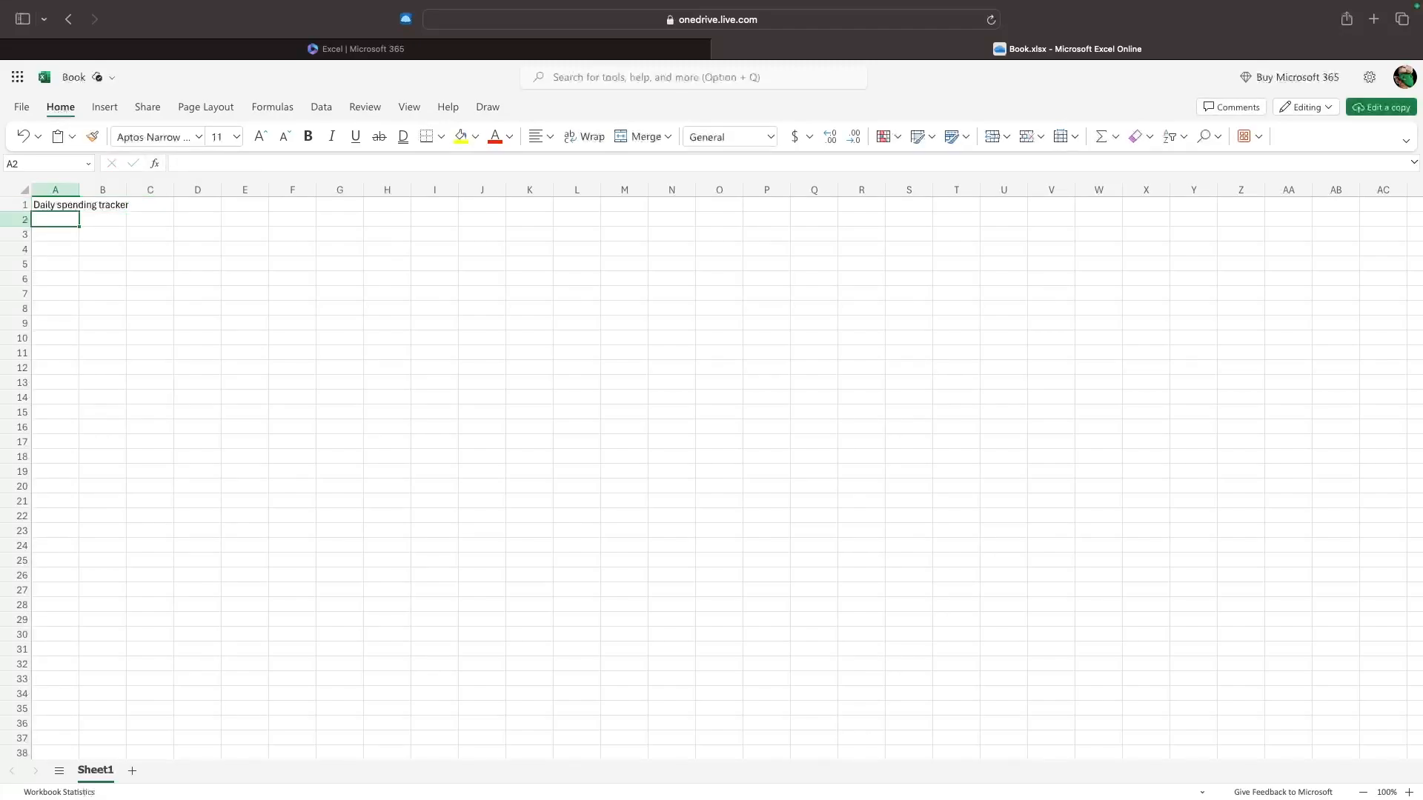
key(Return)
text(Date)
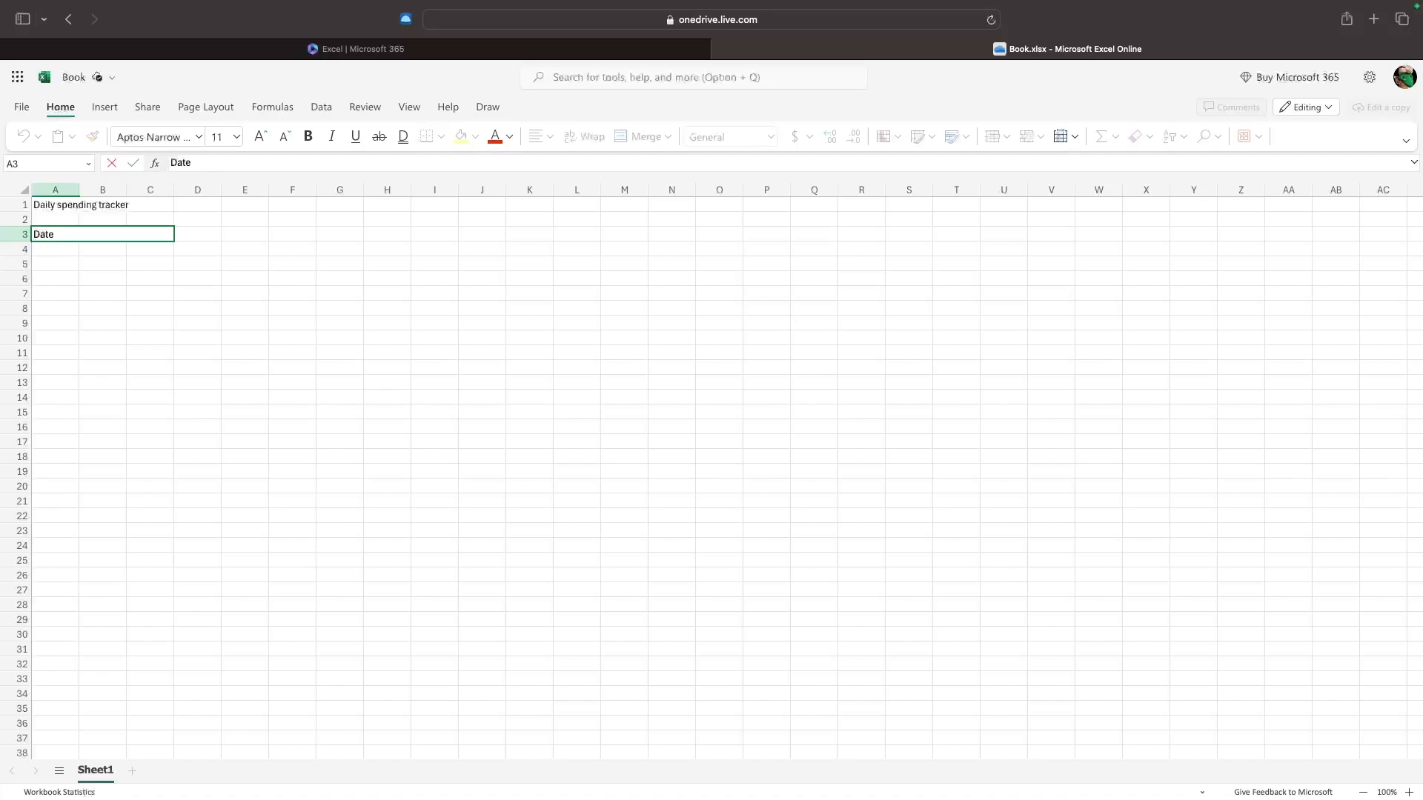
key(Return)
click(104, 234)
text(Amou)
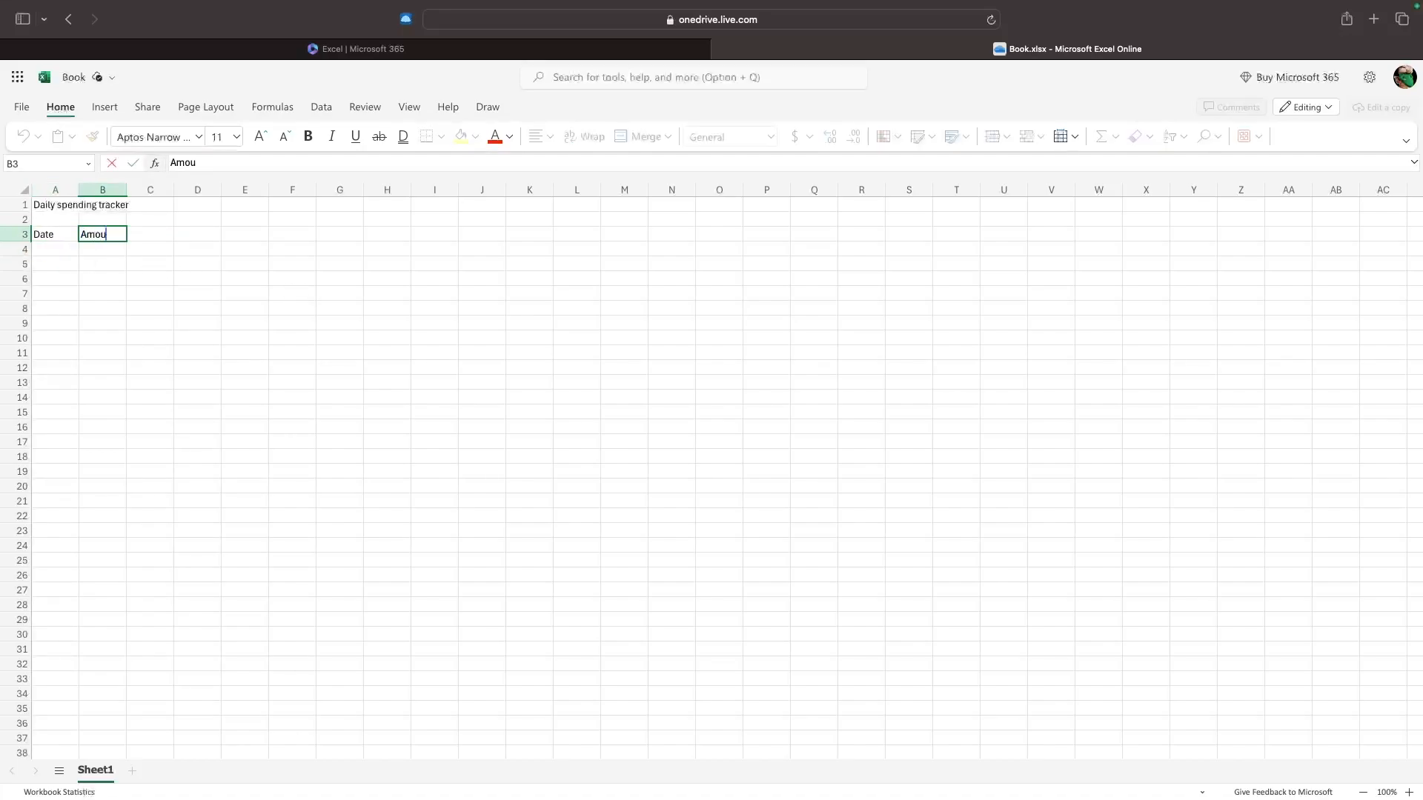
text(e)
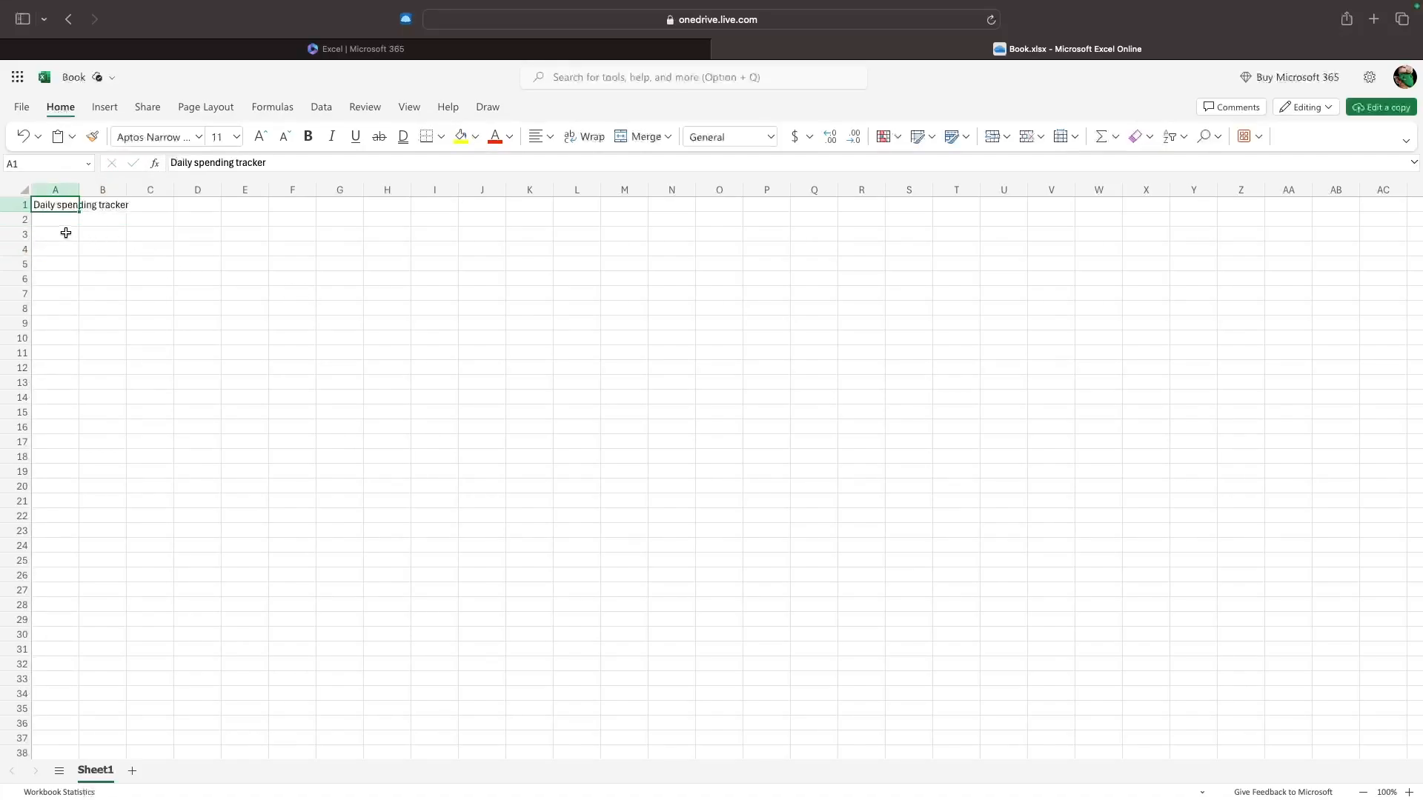
Enter the column headings "Date" in A3 and "Amount spent" in B3
double_click(64, 233)
text(Date)
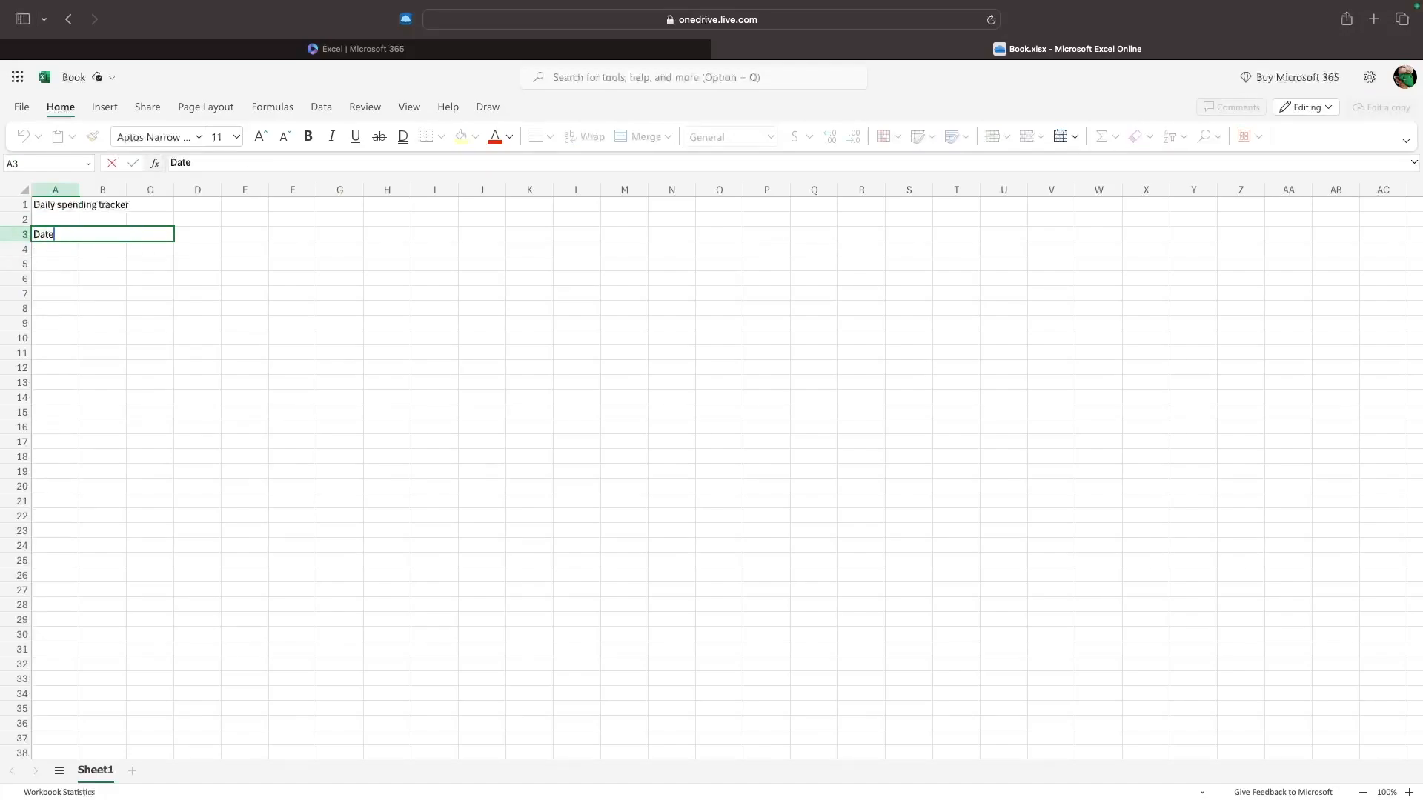
key(Tab)
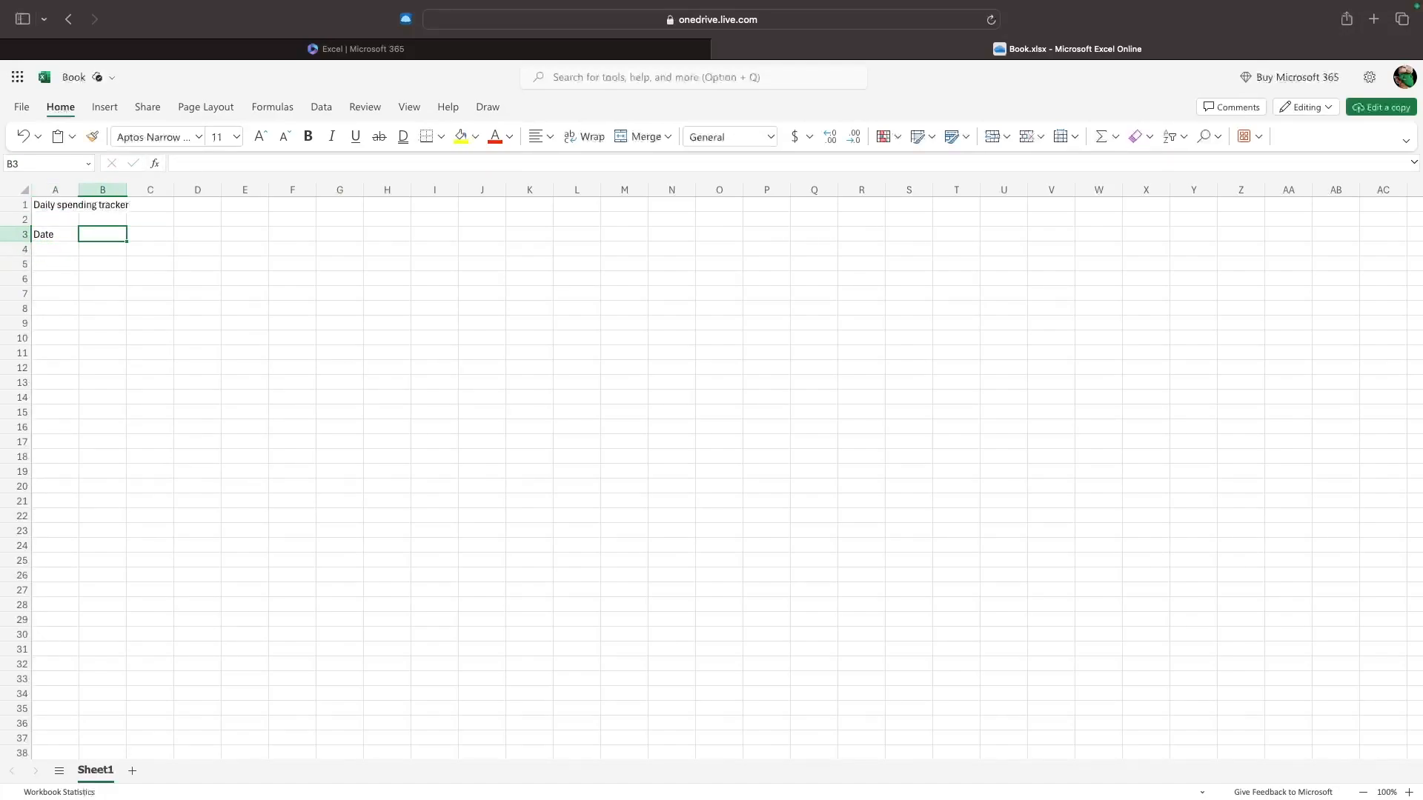
text(Amount spend)
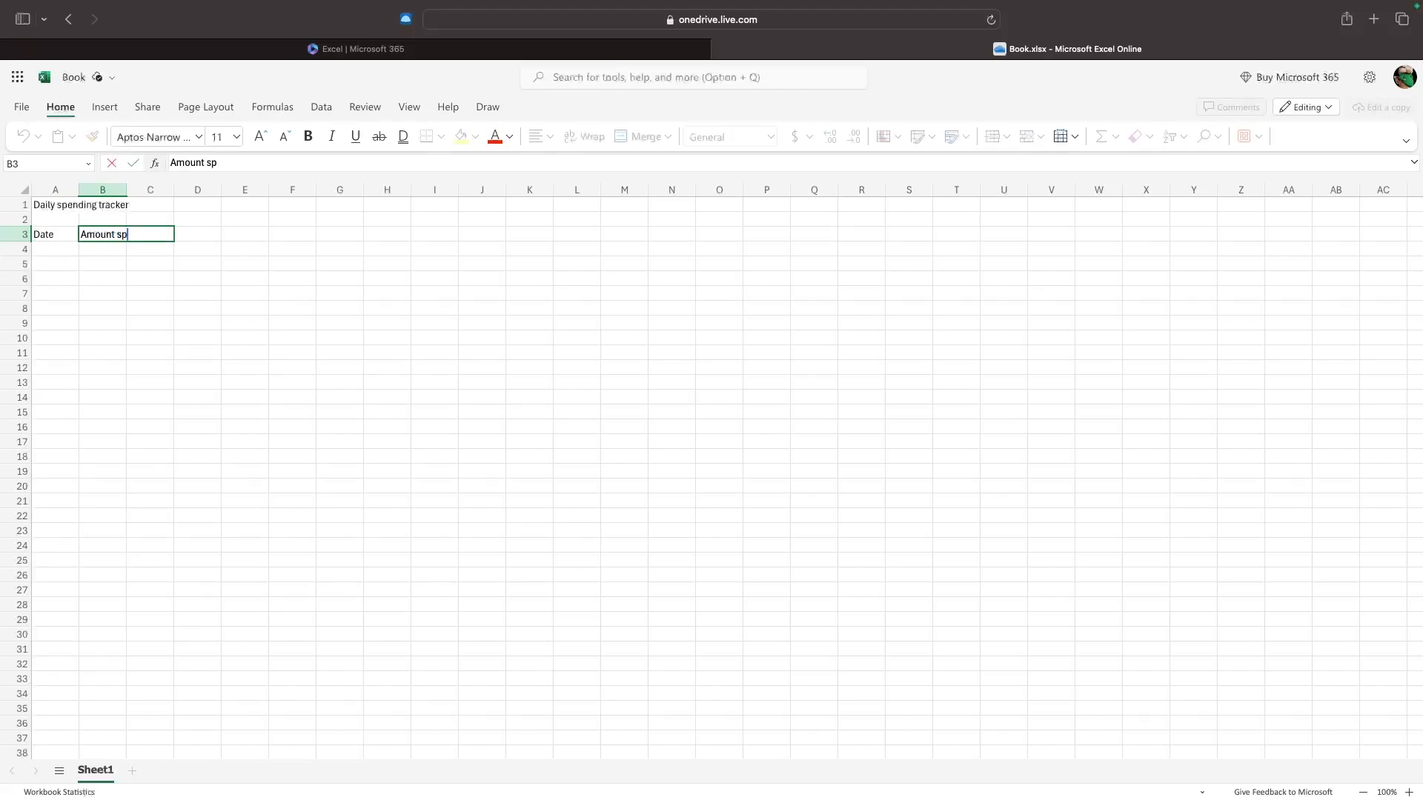
key(Return)
drag(68, 206, 102, 235)
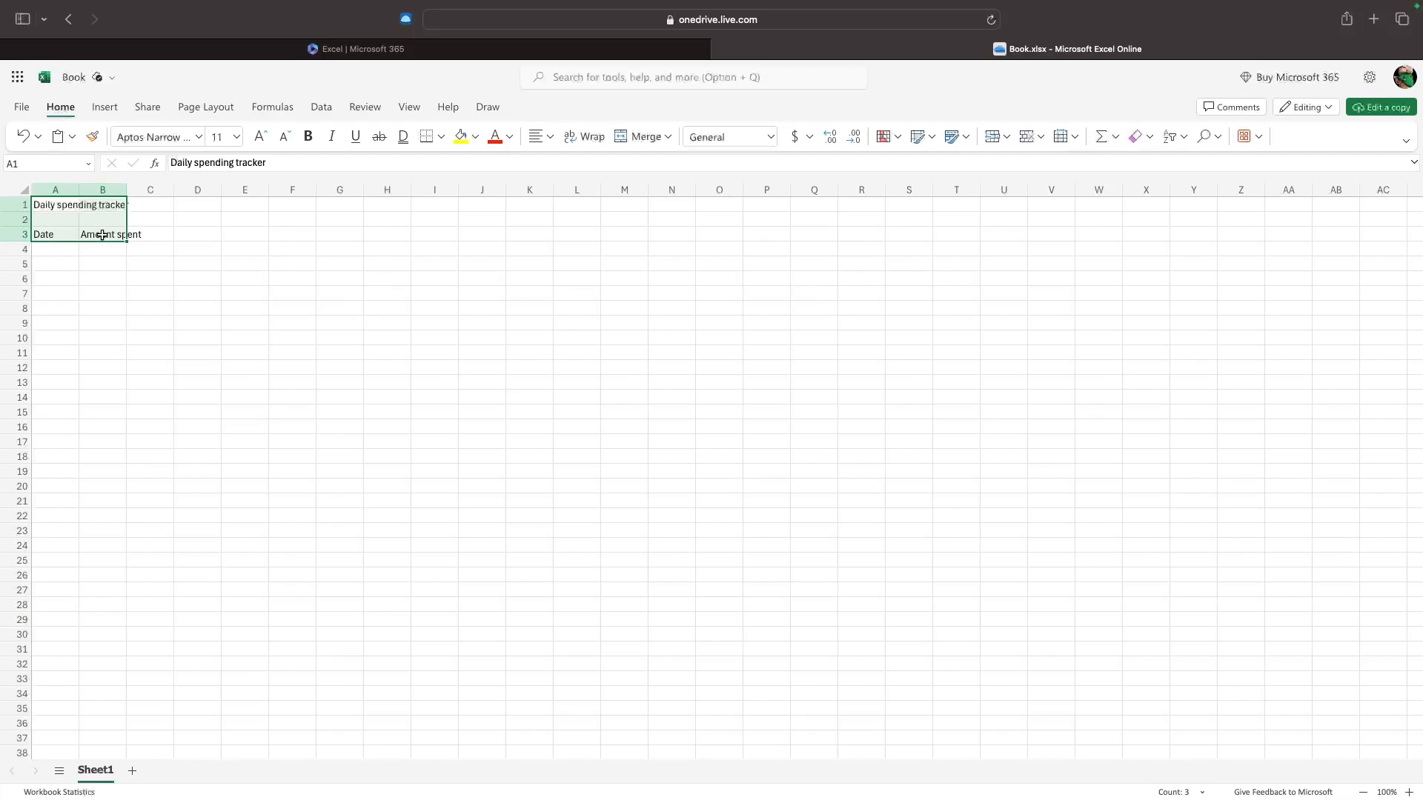
Enter the first two dates, 01/01/2024 in A4 and 02/01/2024 in A5, under the Date heading
double_click(66, 250)
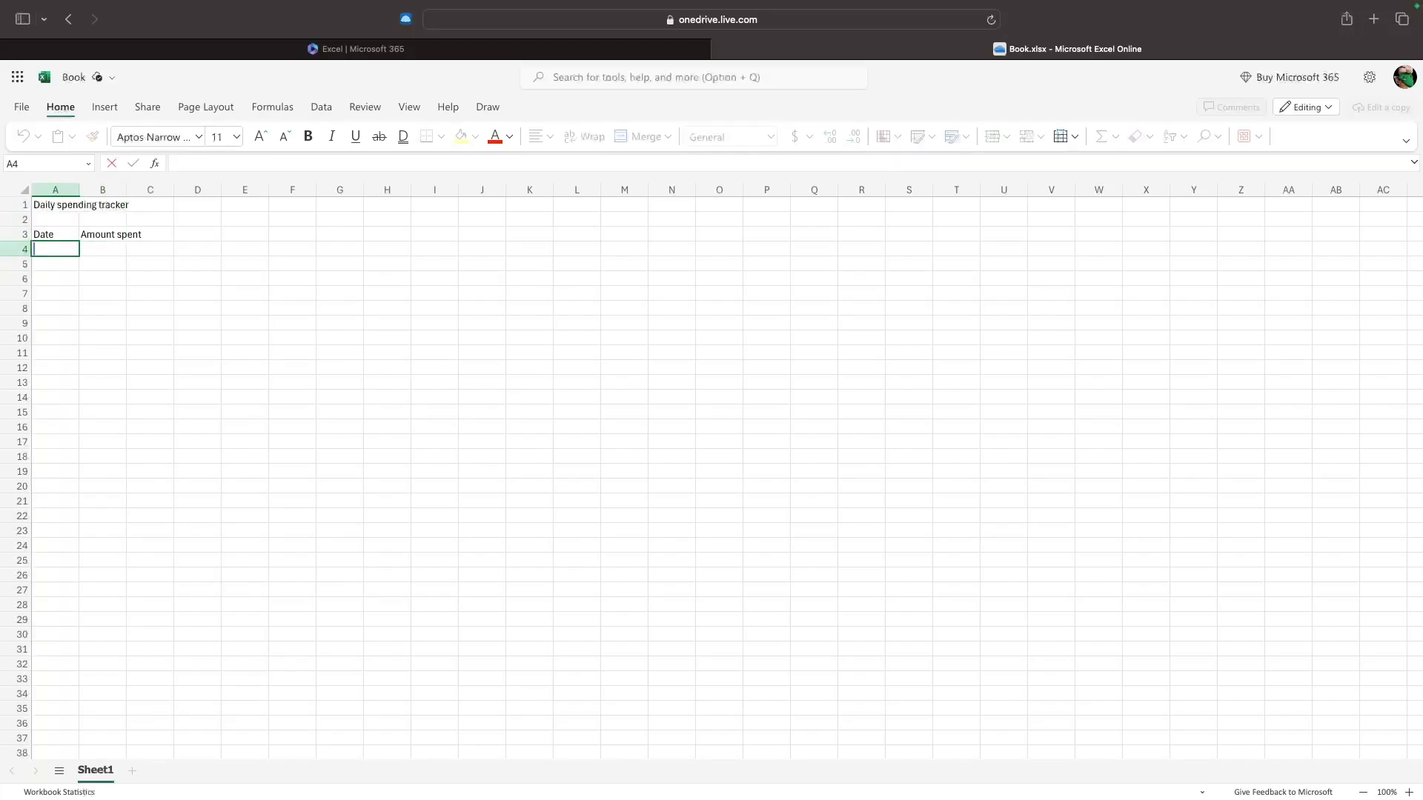
text(1/01/2024)
key(Return)
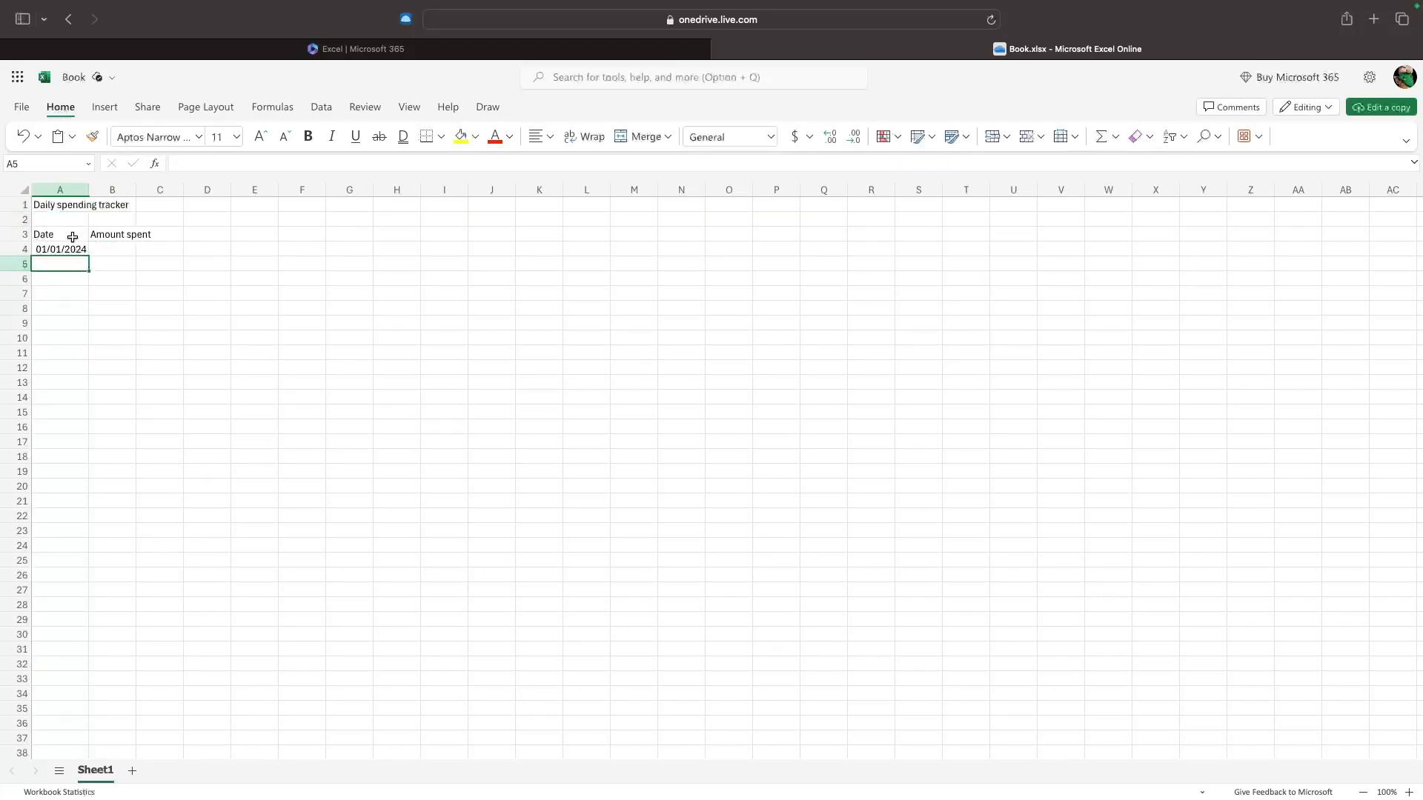
text(2/)
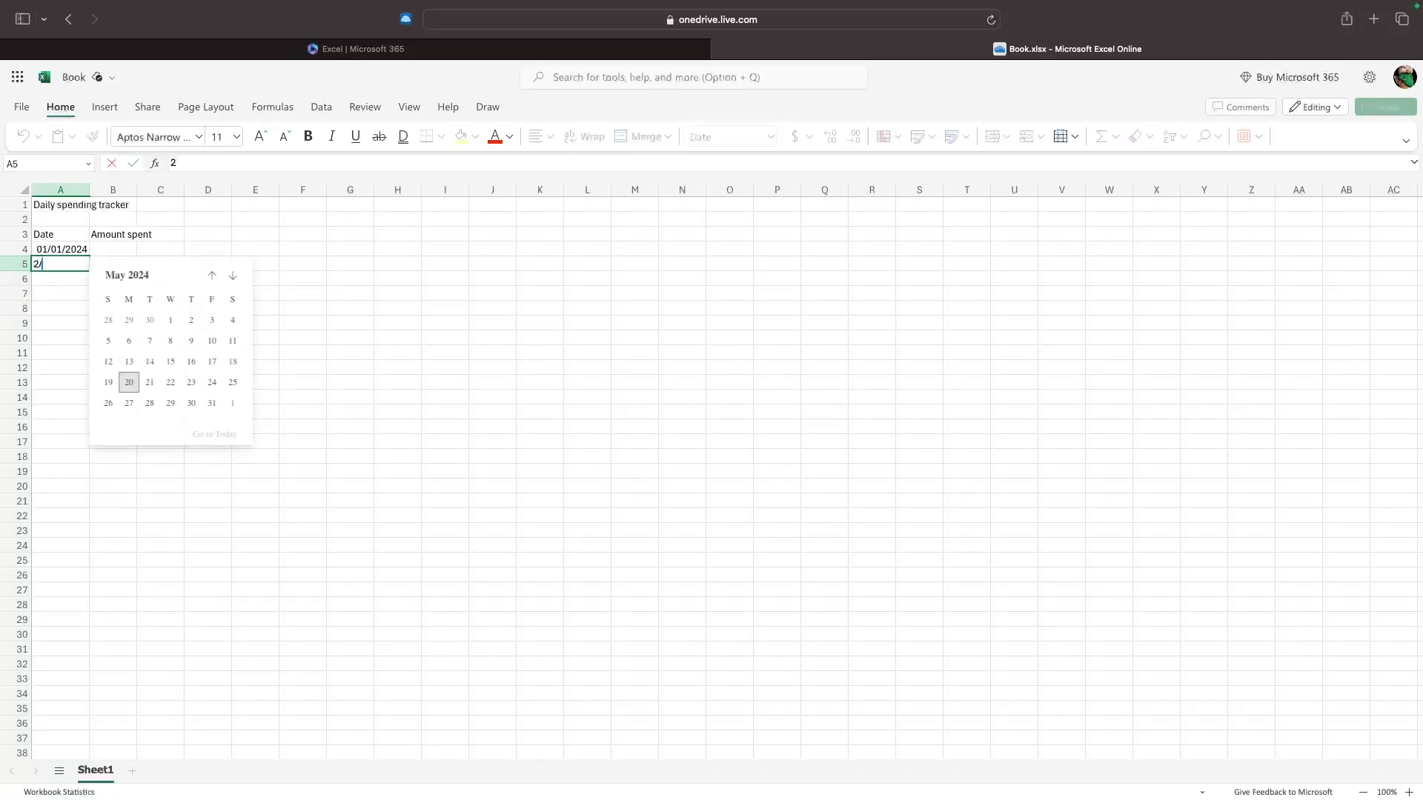
text(01/2024)
key(Return)
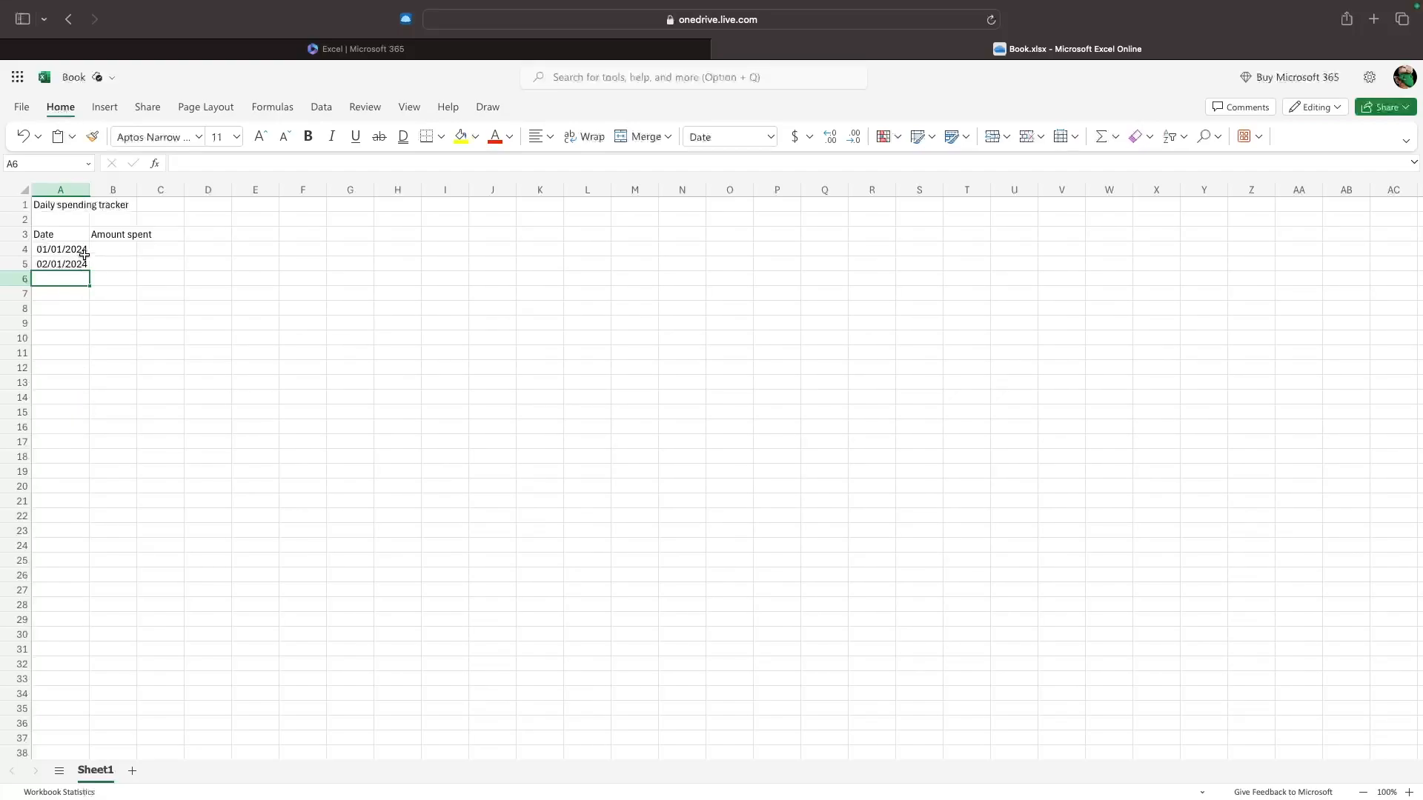
Fill the daily date series from A4:A5 down column A, extending it well past row 37 into February 2024
drag(77, 249, 82, 265)
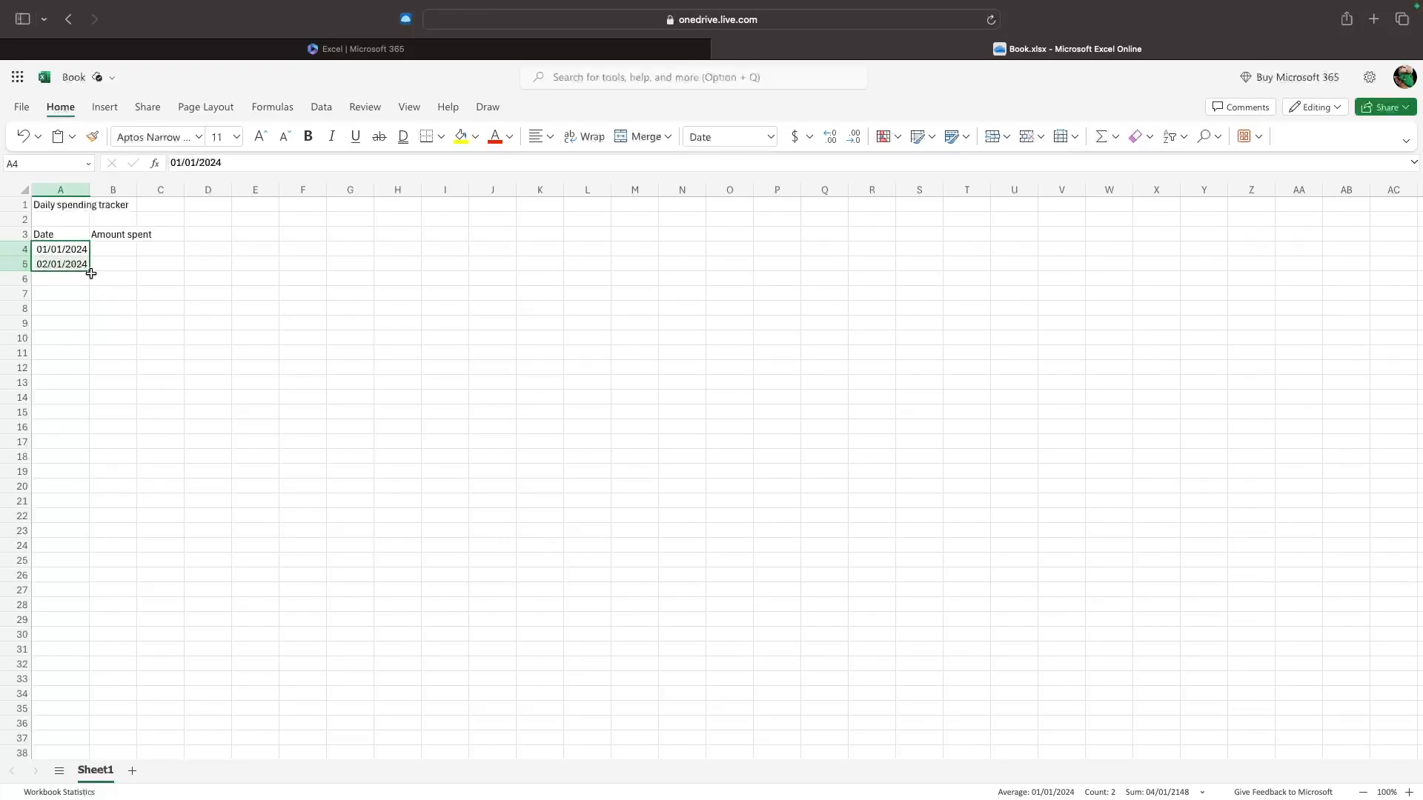
drag(90, 270, 55, 739)
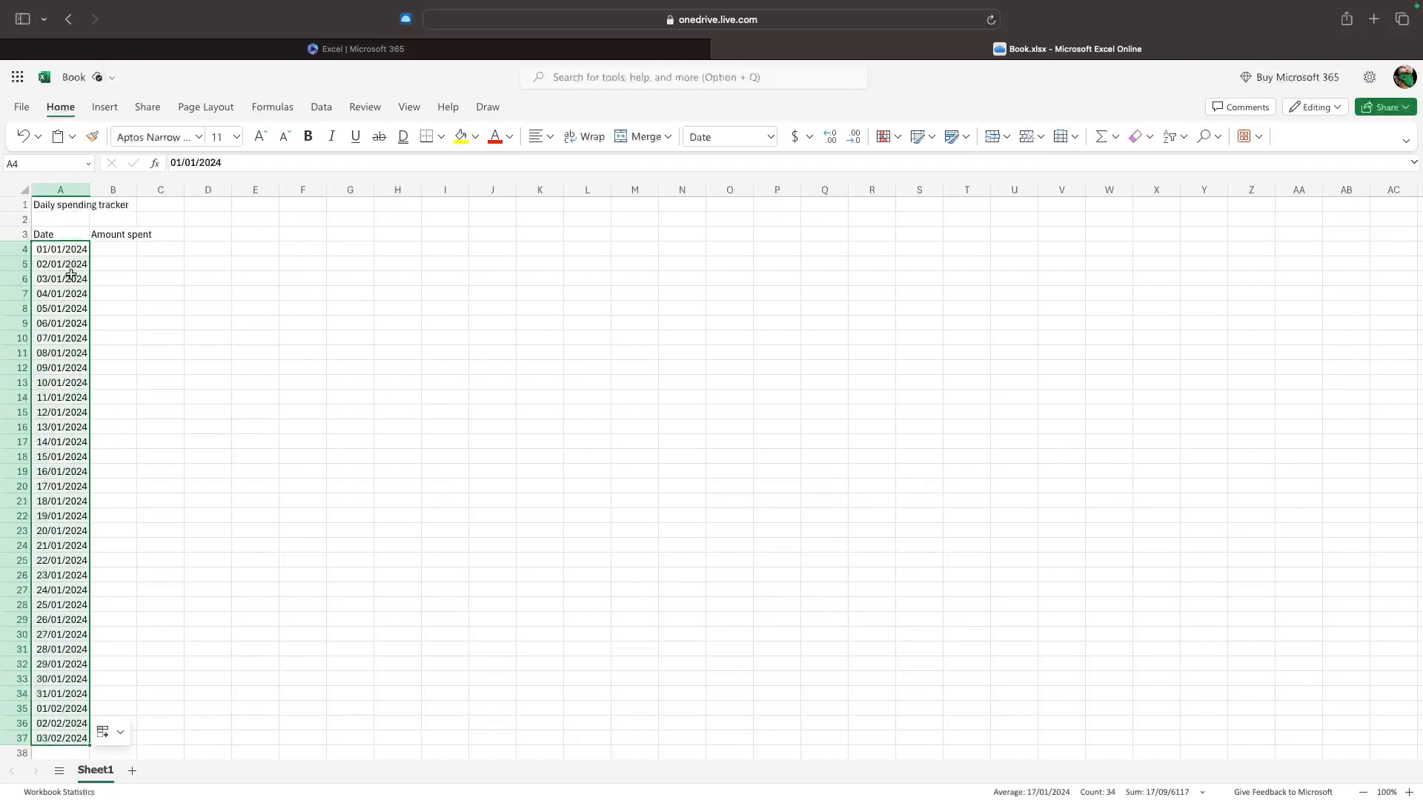
scroll(64, 578, down, 3)
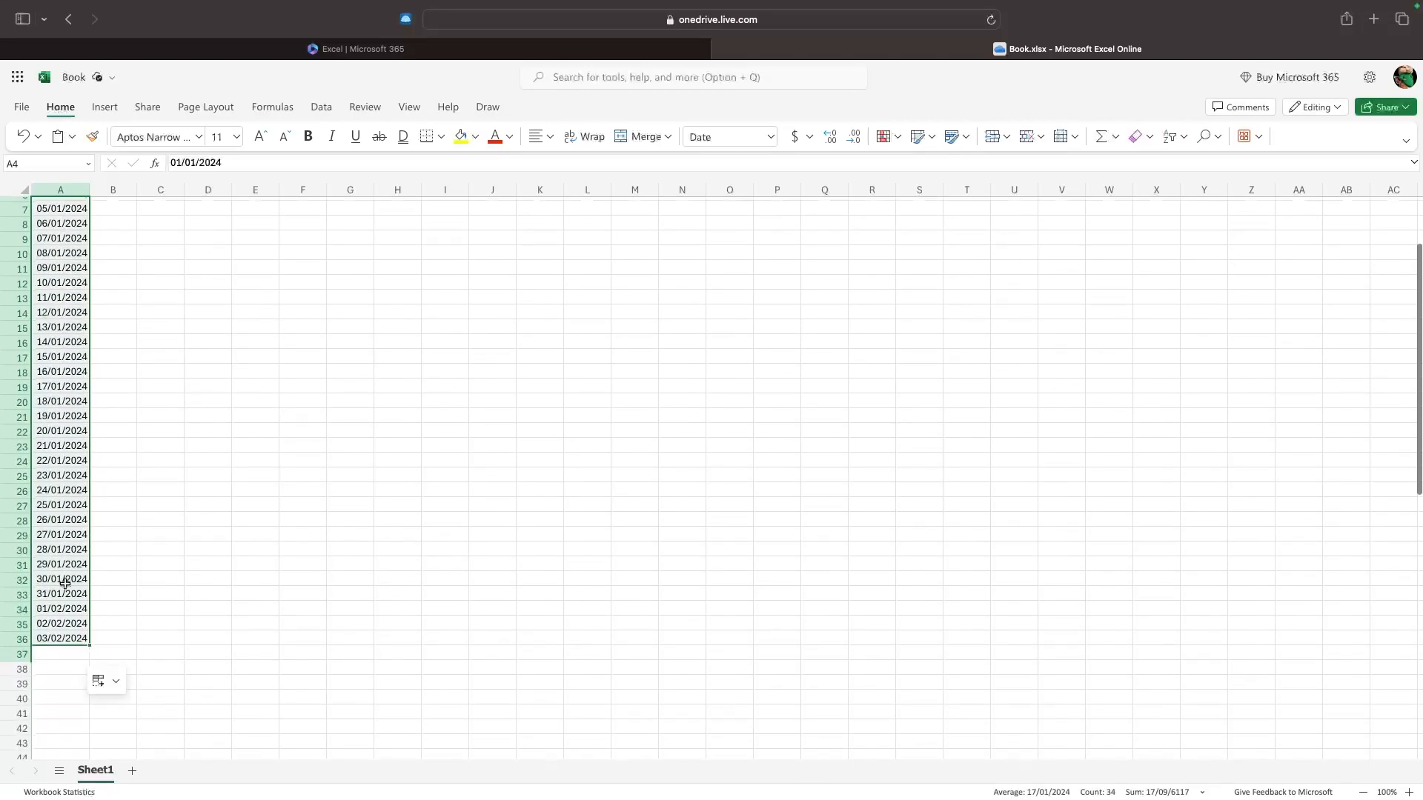
scroll(65, 582, down, 2)
scroll(70, 578, down, 5)
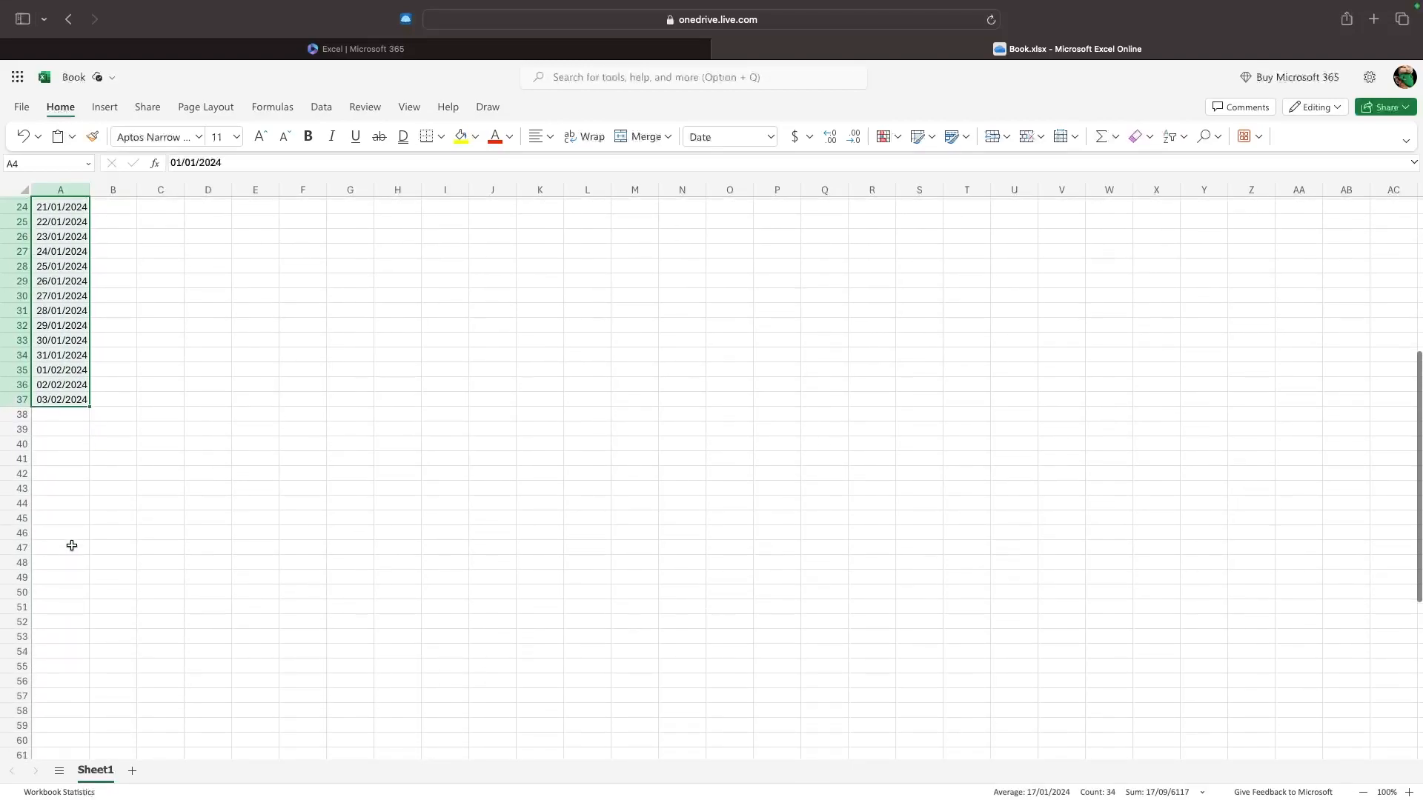
drag(90, 408, 88, 763)
scroll(153, 505, up, 12)
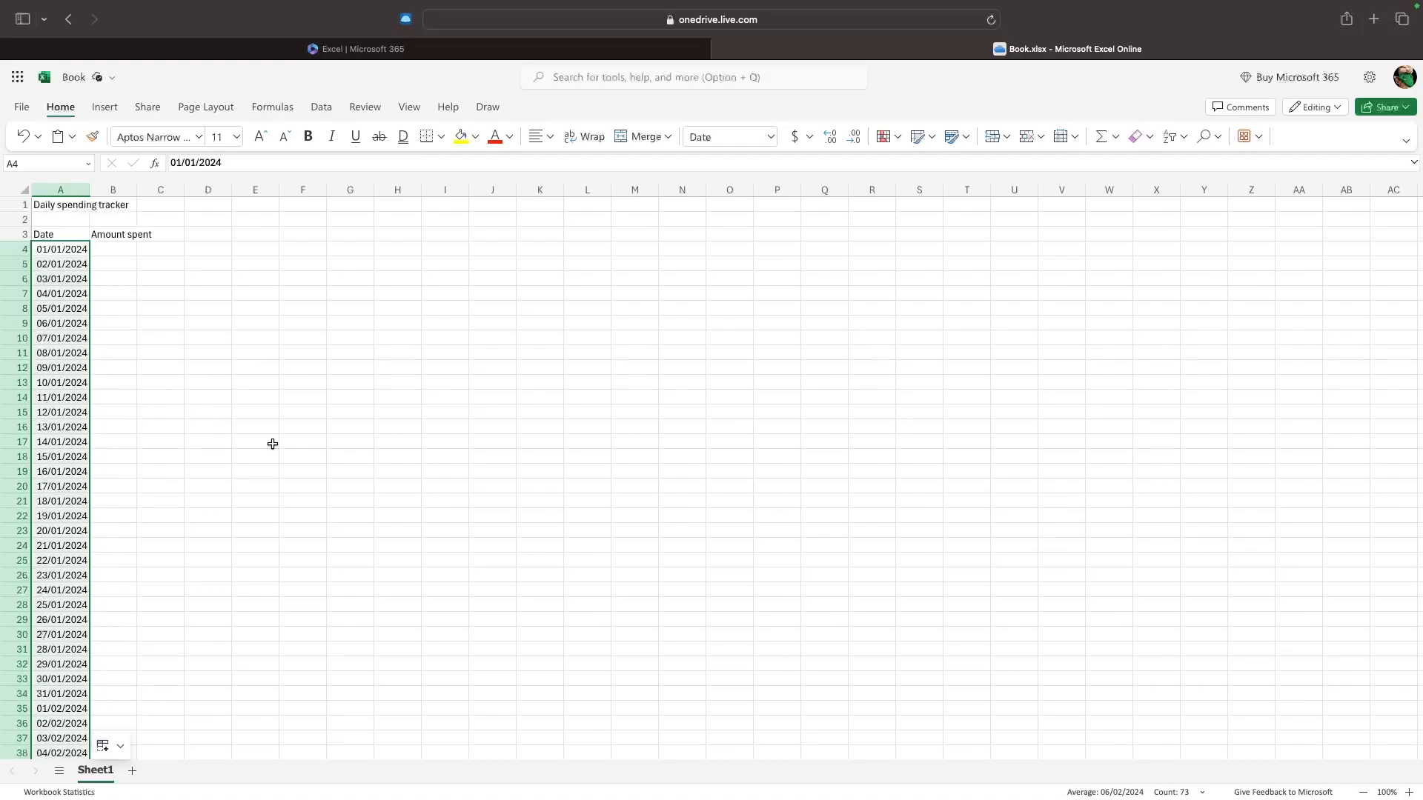
drag(61, 249, 61, 634)
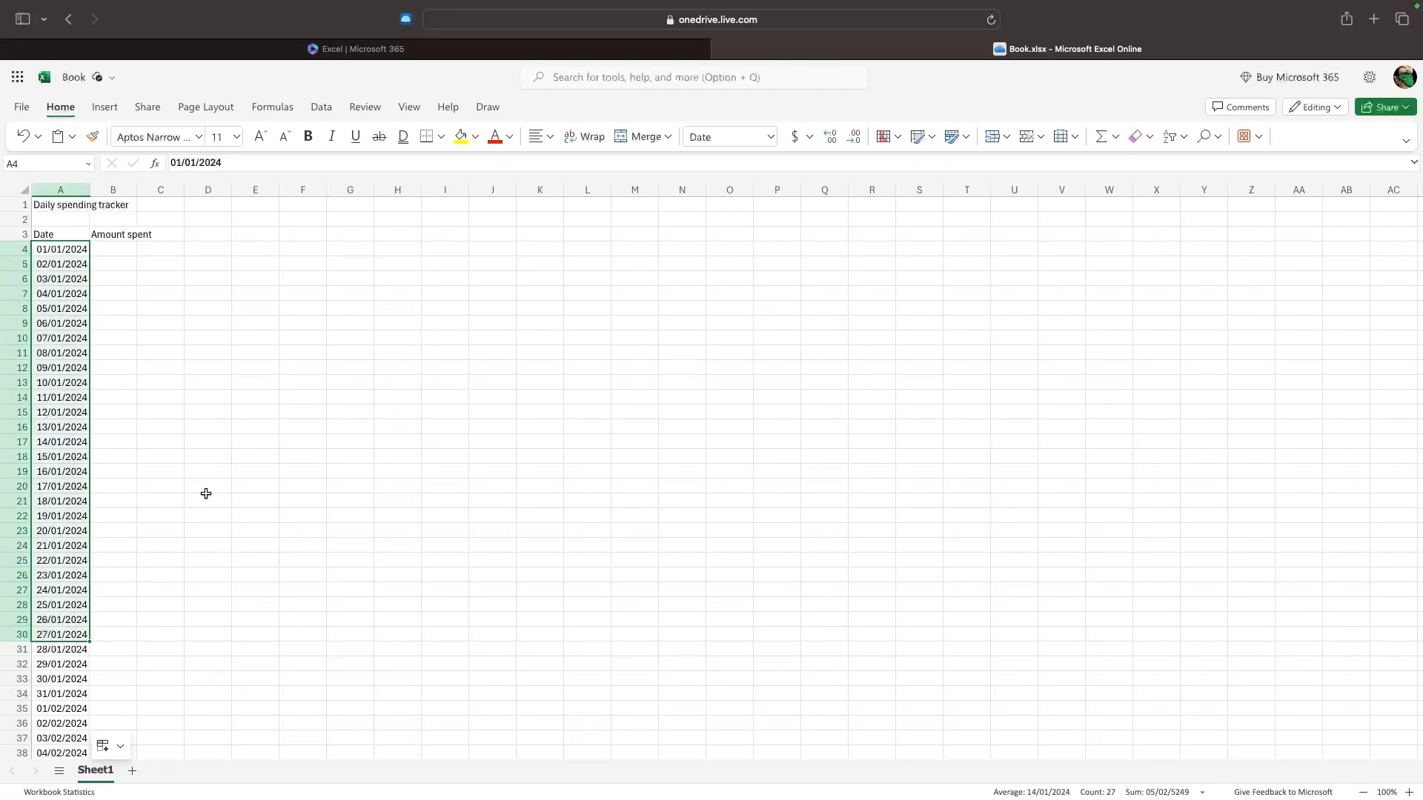
click(350, 368)
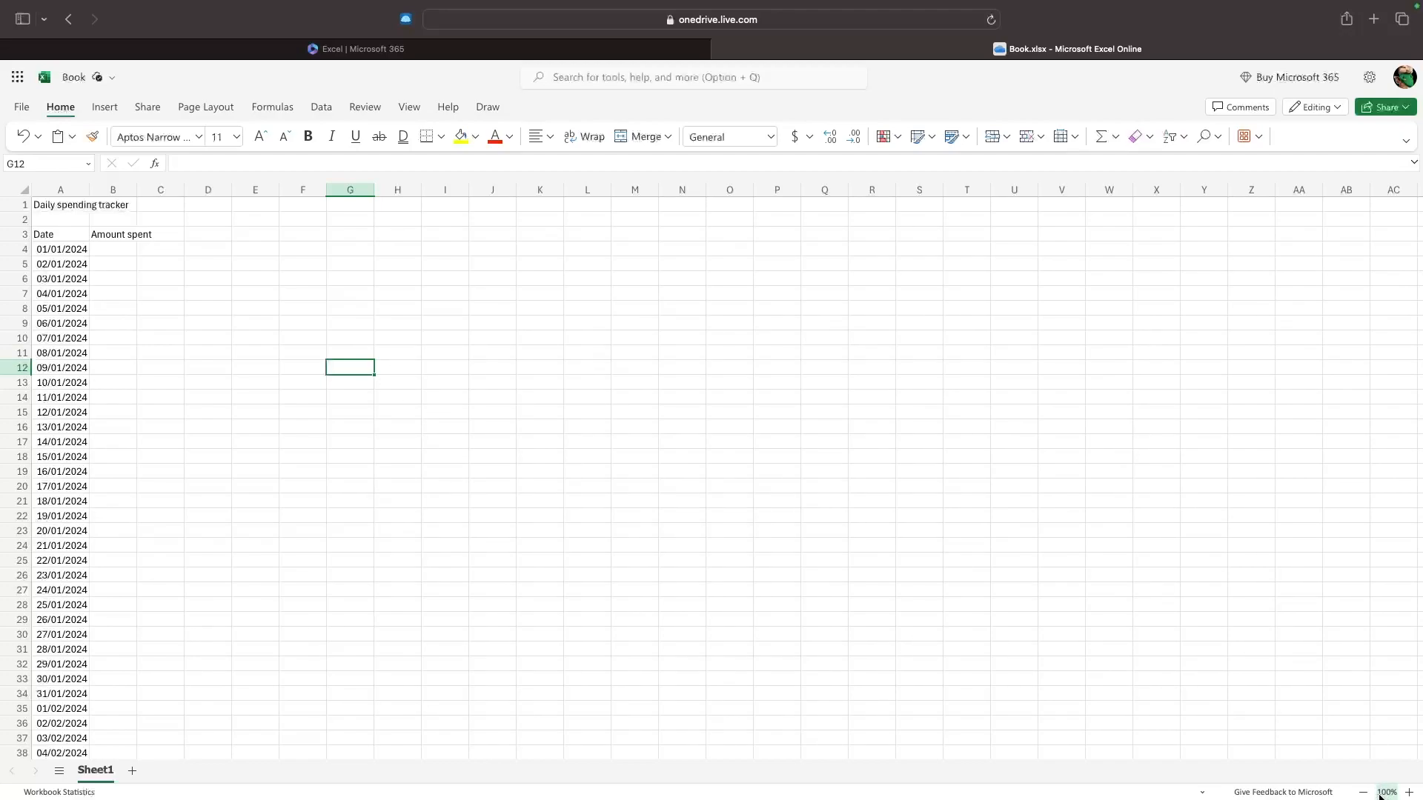
Zoom the worksheet in to 140%, and back out to 110%
click(1408, 792)
click(1409, 792)
click(1408, 793)
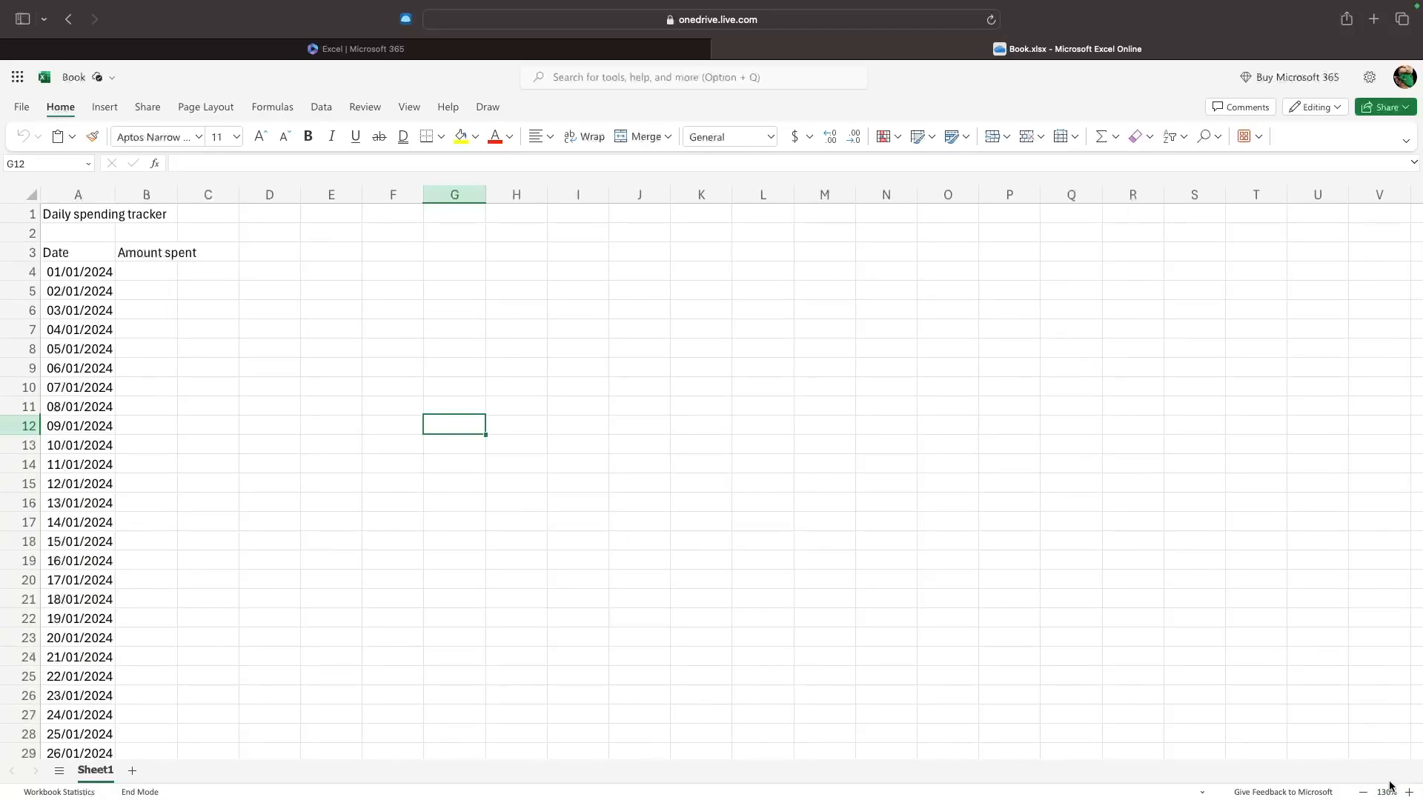
click(1409, 792)
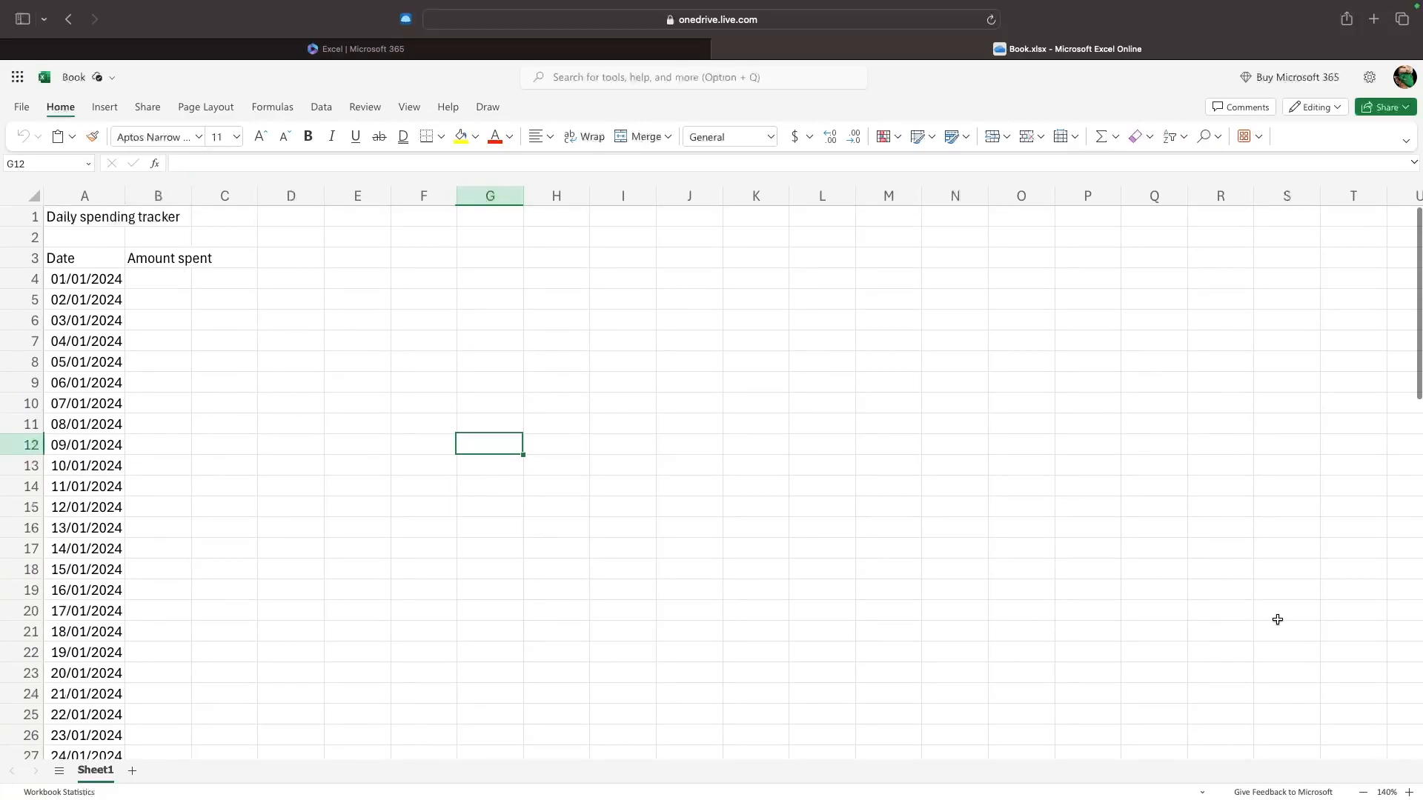
click(1363, 792)
click(1363, 792)
click(1363, 792)
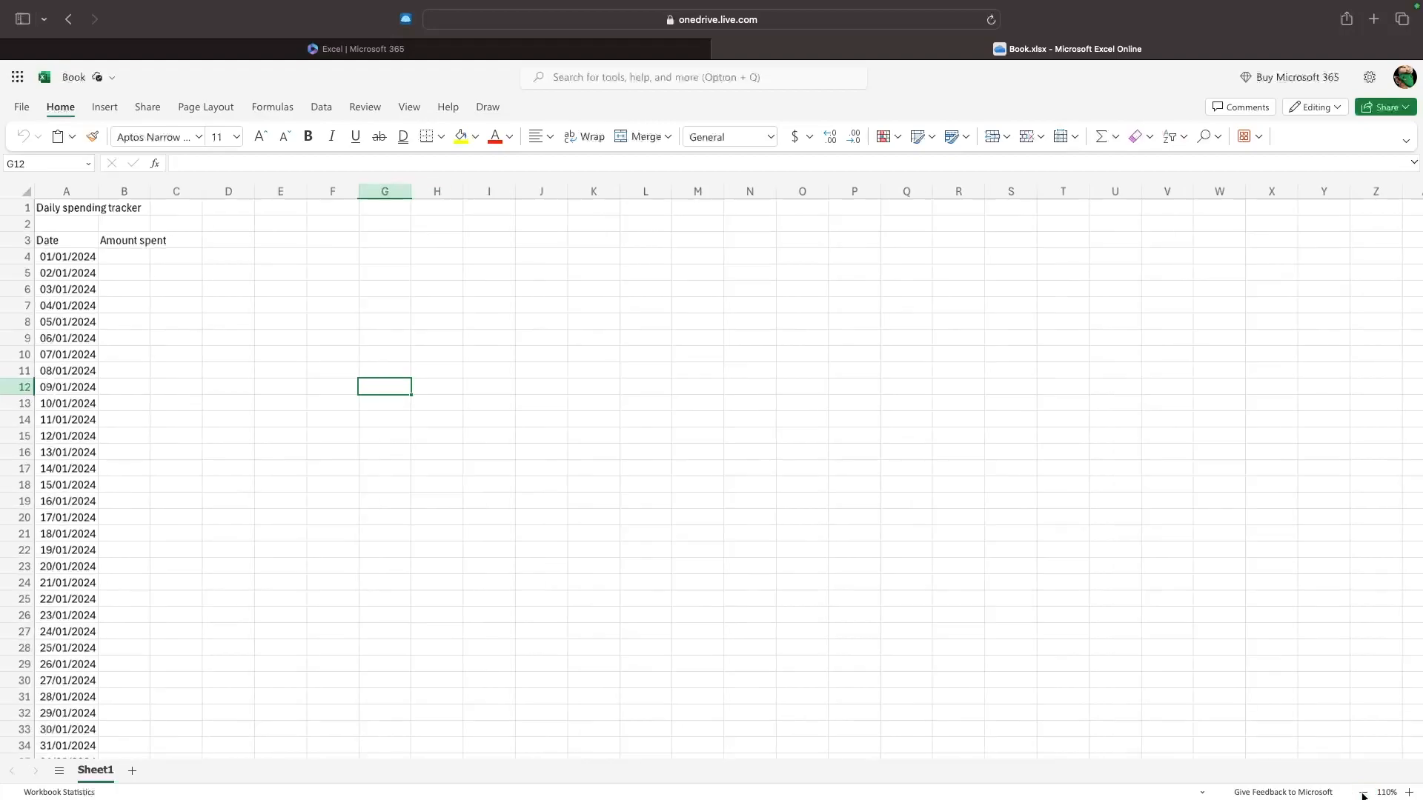
Delete the February dates from A35 down so the Date column ends at 31/01/2024
click(1363, 792)
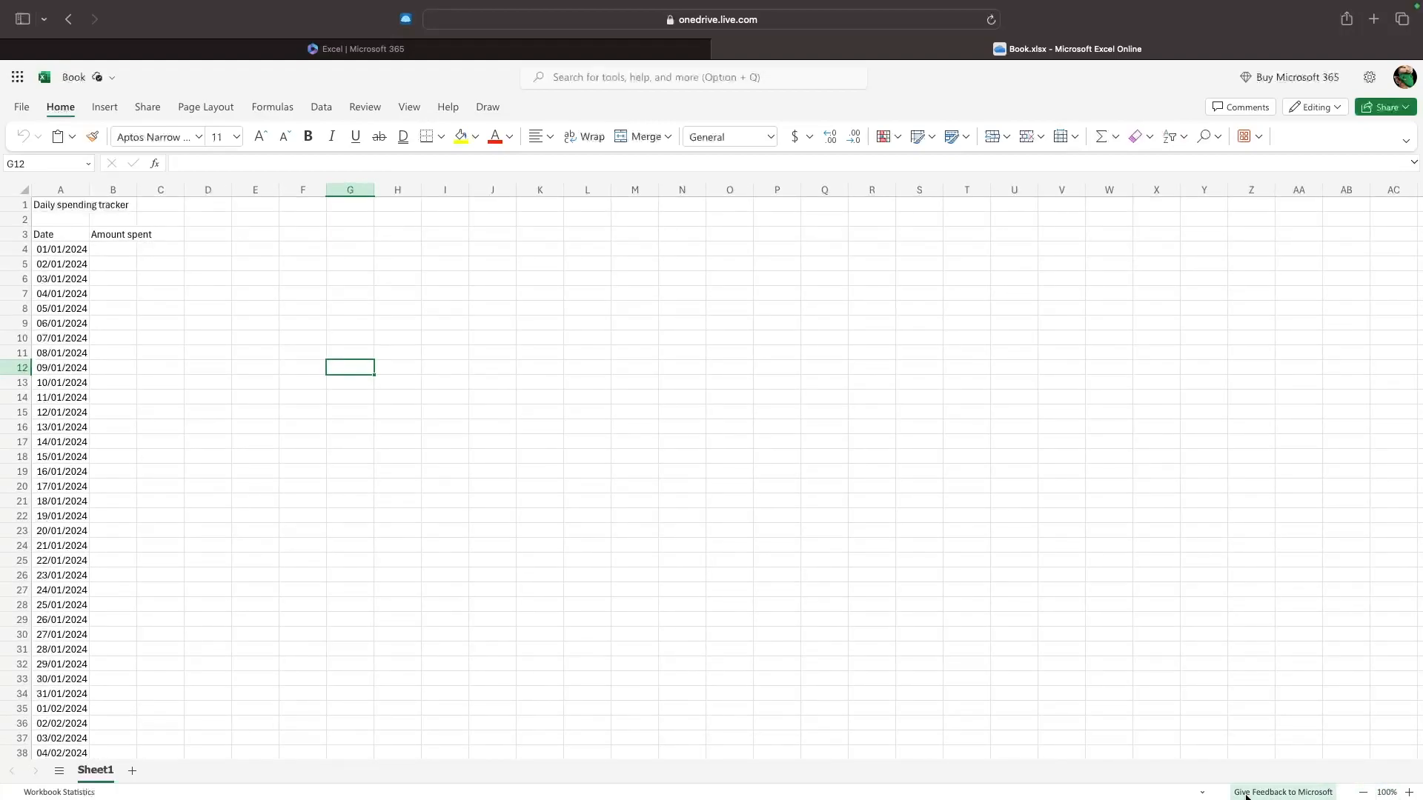
click(113, 249)
scroll(152, 286, down, 4)
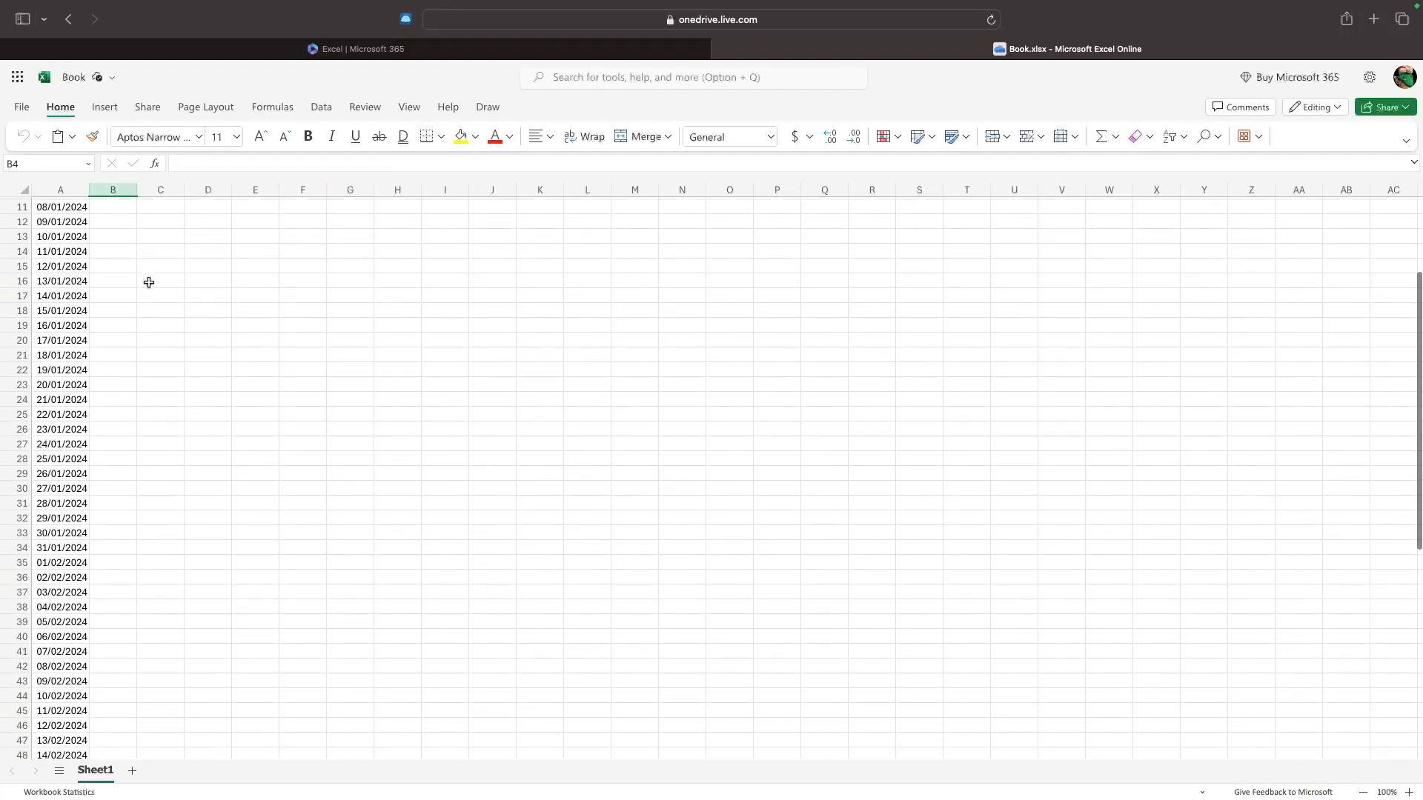
scroll(72, 464, down, 3)
drag(64, 429, 64, 797)
key(Delete)
scroll(229, 371, up, 12)
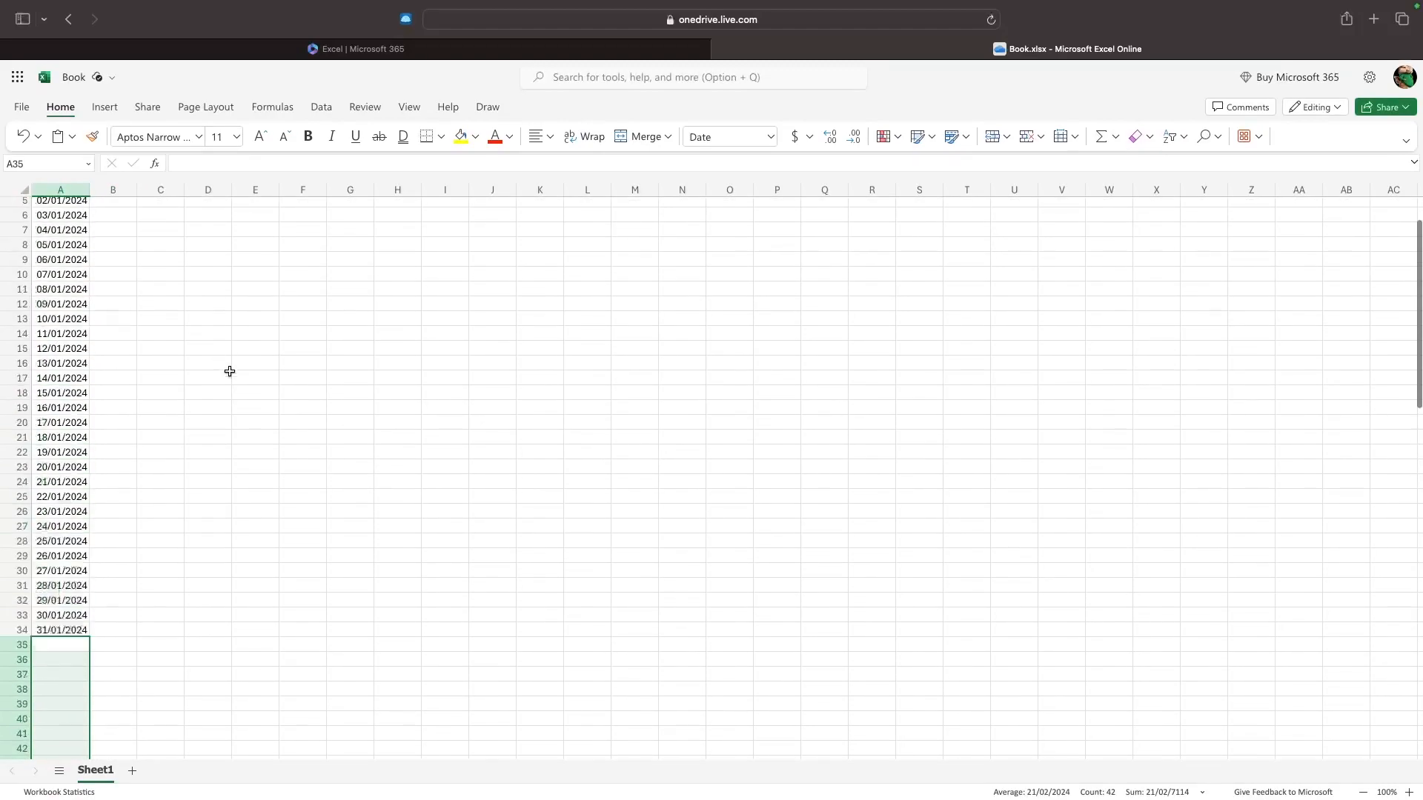
Enter a daily amount for each January date in B4:B34, starting 150, 57, 284, 84, 955 and ending 32, 86, 879
click(119, 248)
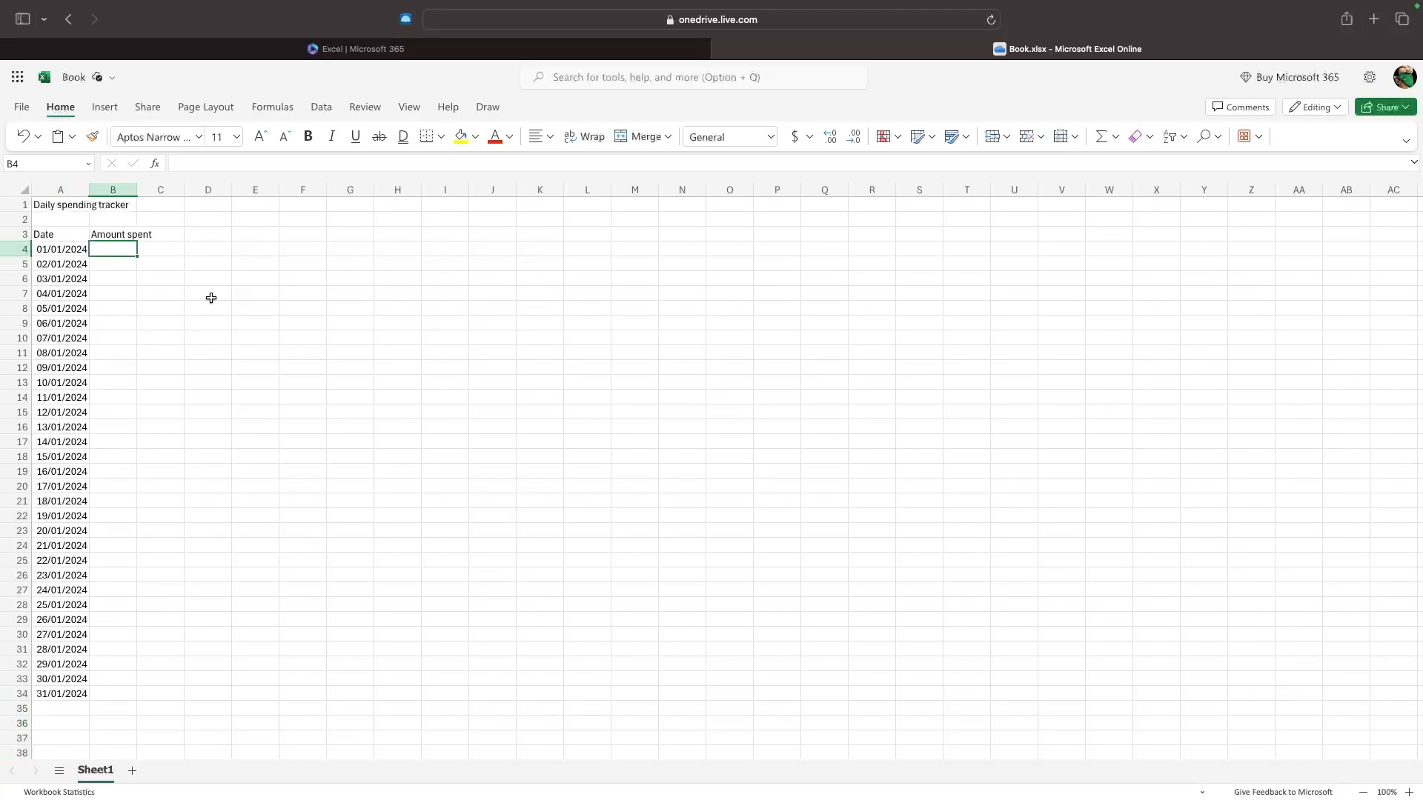
text(150 57 284 84 955 65 465 773 55 65 156 436 87 54 45 76 664 343 576 87 565 656 54 246 46 477 56 54 32 86 879)
click(207, 443)
drag(72, 252, 64, 626)
click(153, 428)
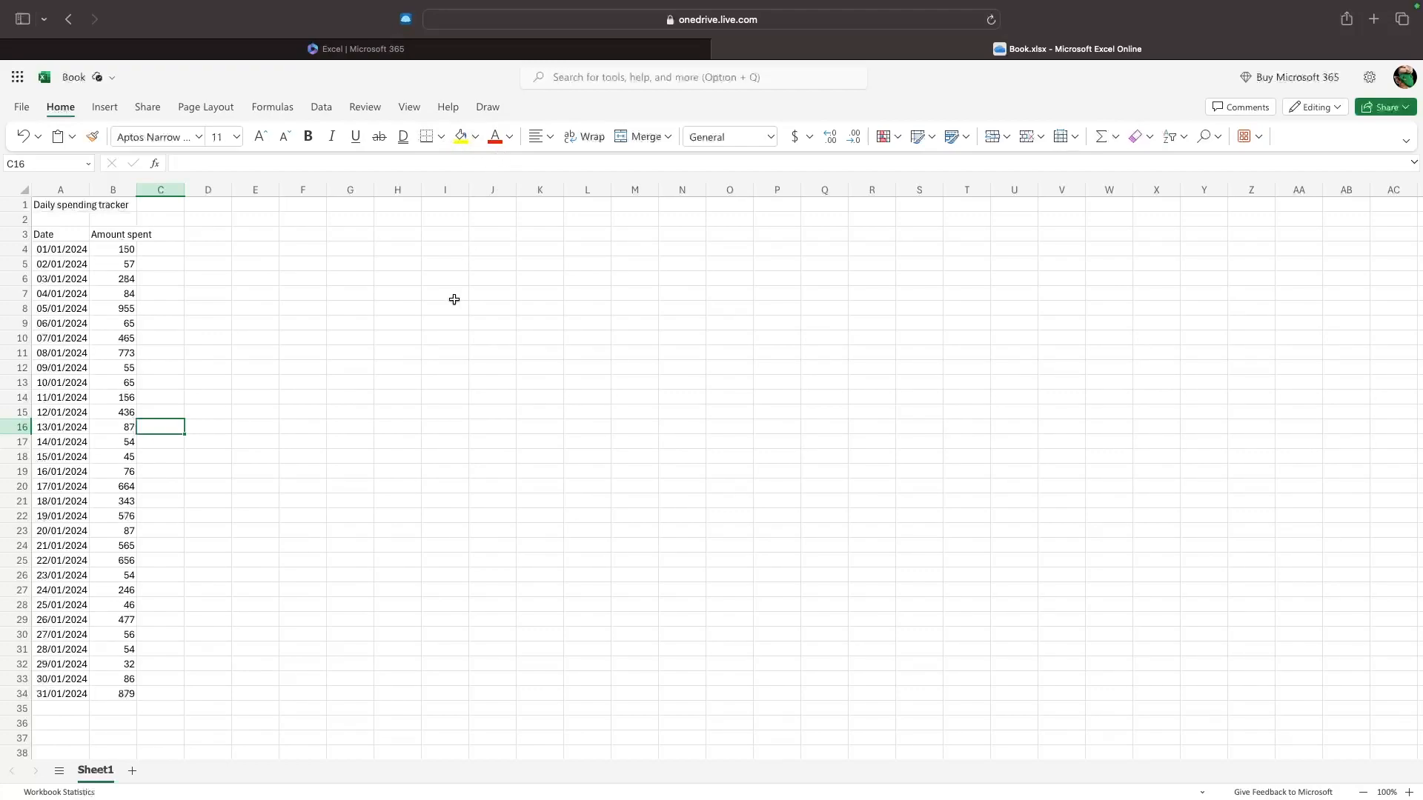
Format the title in A1 as bold white text on a black fill
click(61, 206)
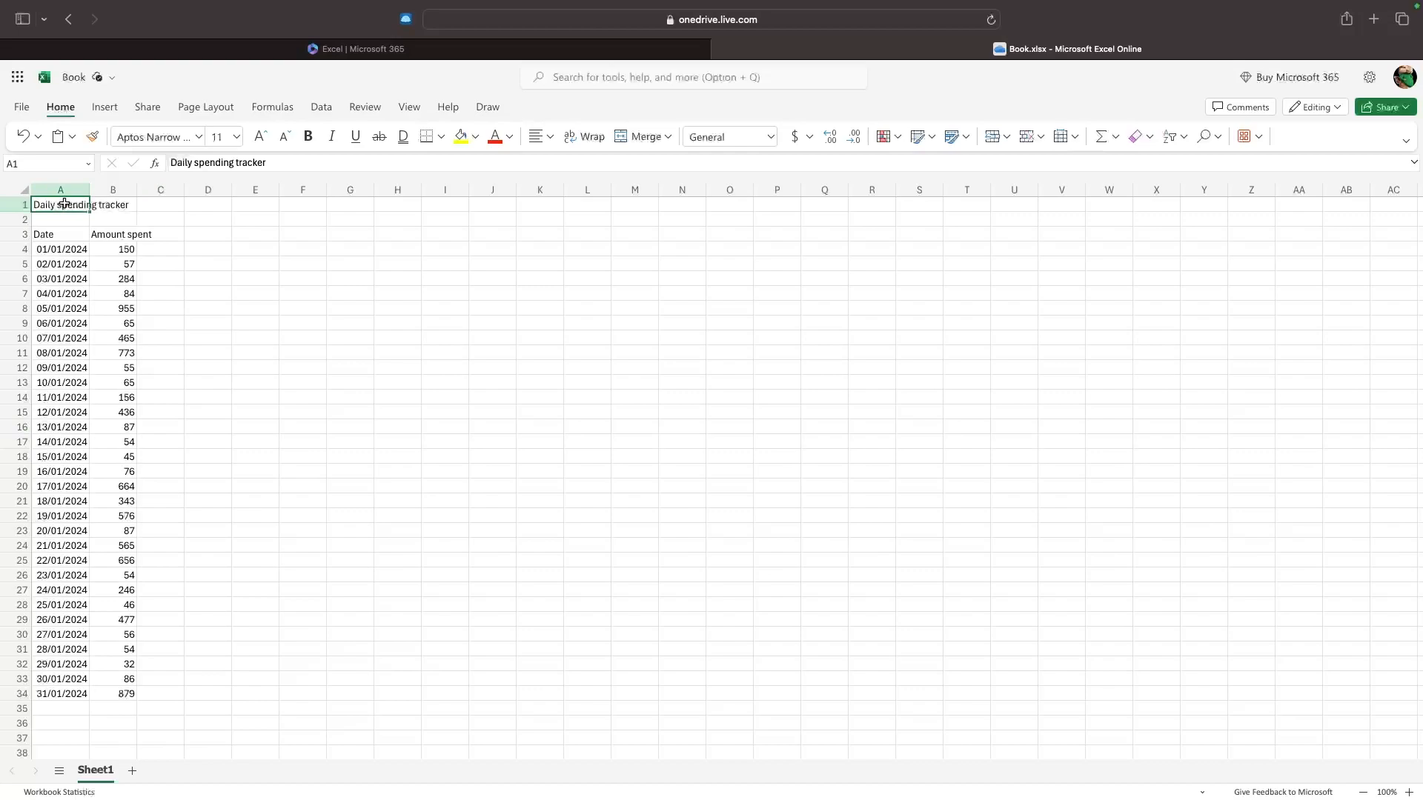
click(309, 138)
click(475, 137)
click(485, 189)
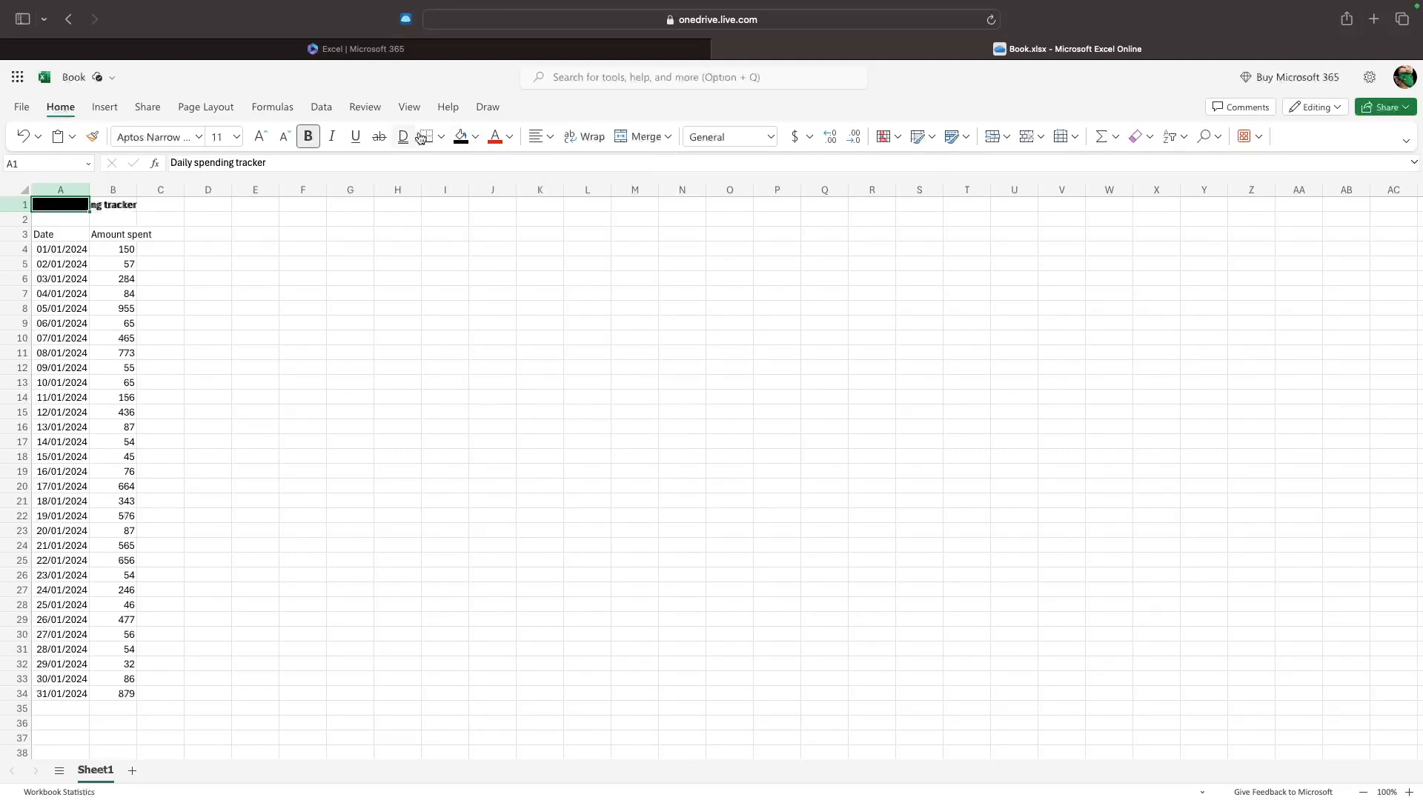
click(509, 136)
click(498, 218)
click(353, 251)
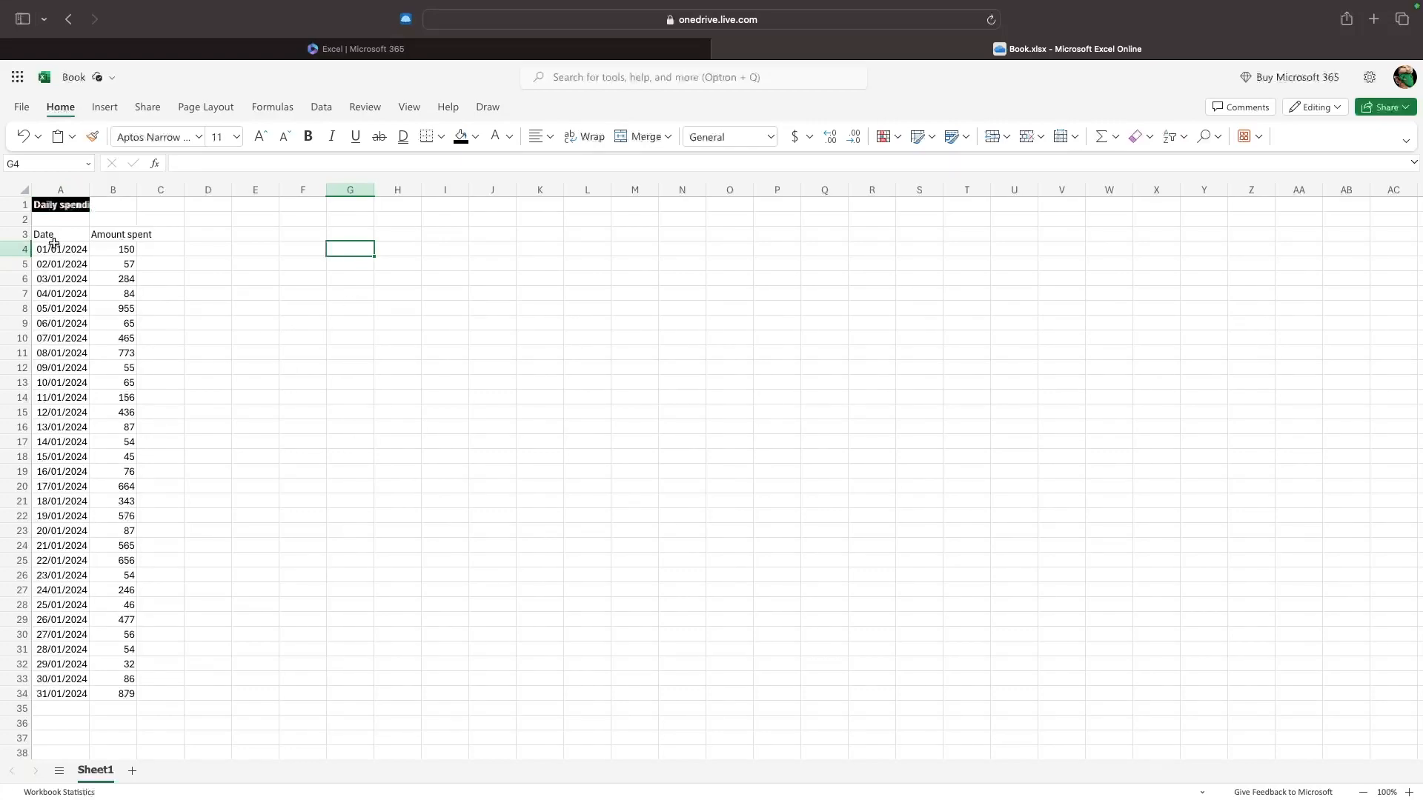
Format the Date and Amount spent headings in A3:B3 as bold white text on a black fill
drag(56, 236, 99, 235)
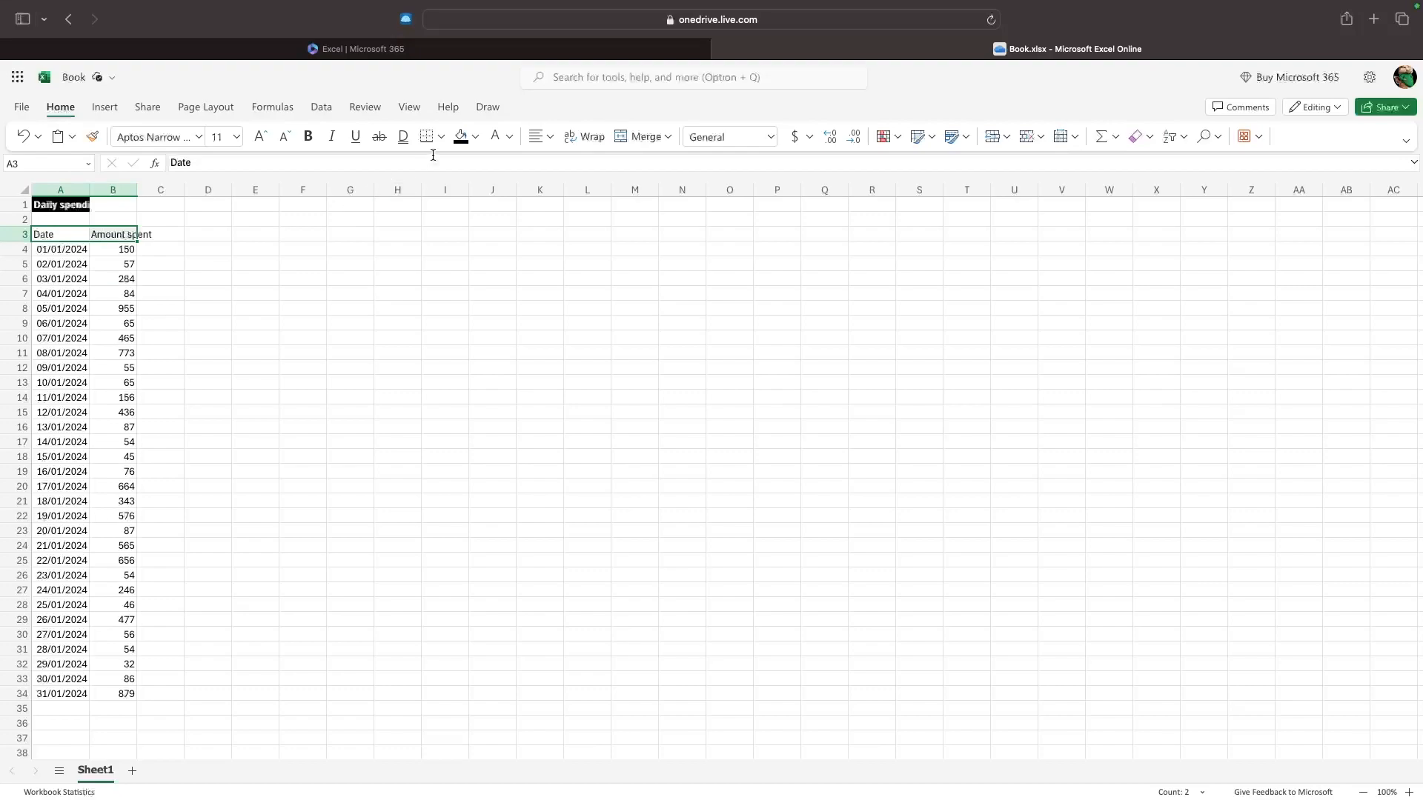
click(490, 141)
click(461, 138)
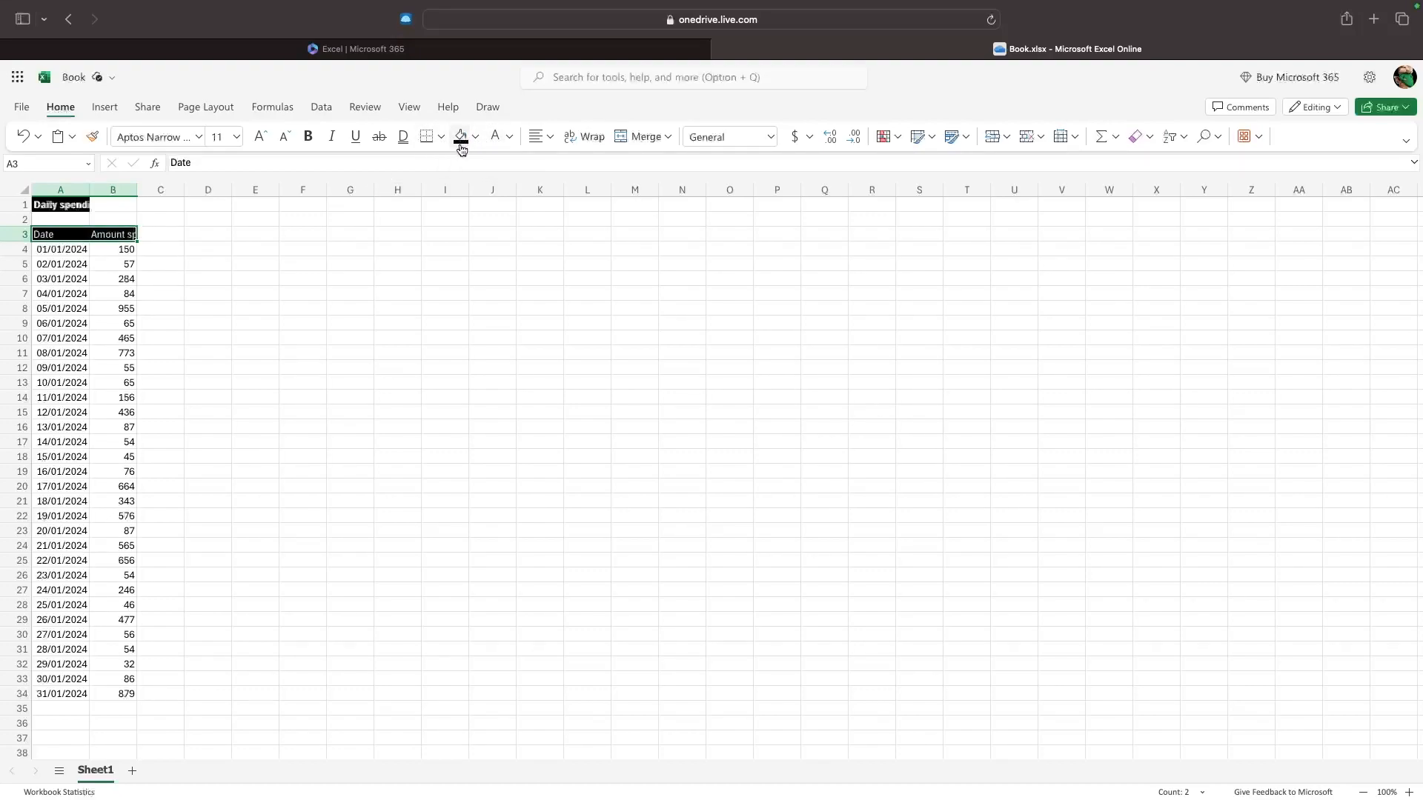
click(308, 136)
click(289, 277)
Set the font size of the headings in A3:B3 to 20
click(200, 136)
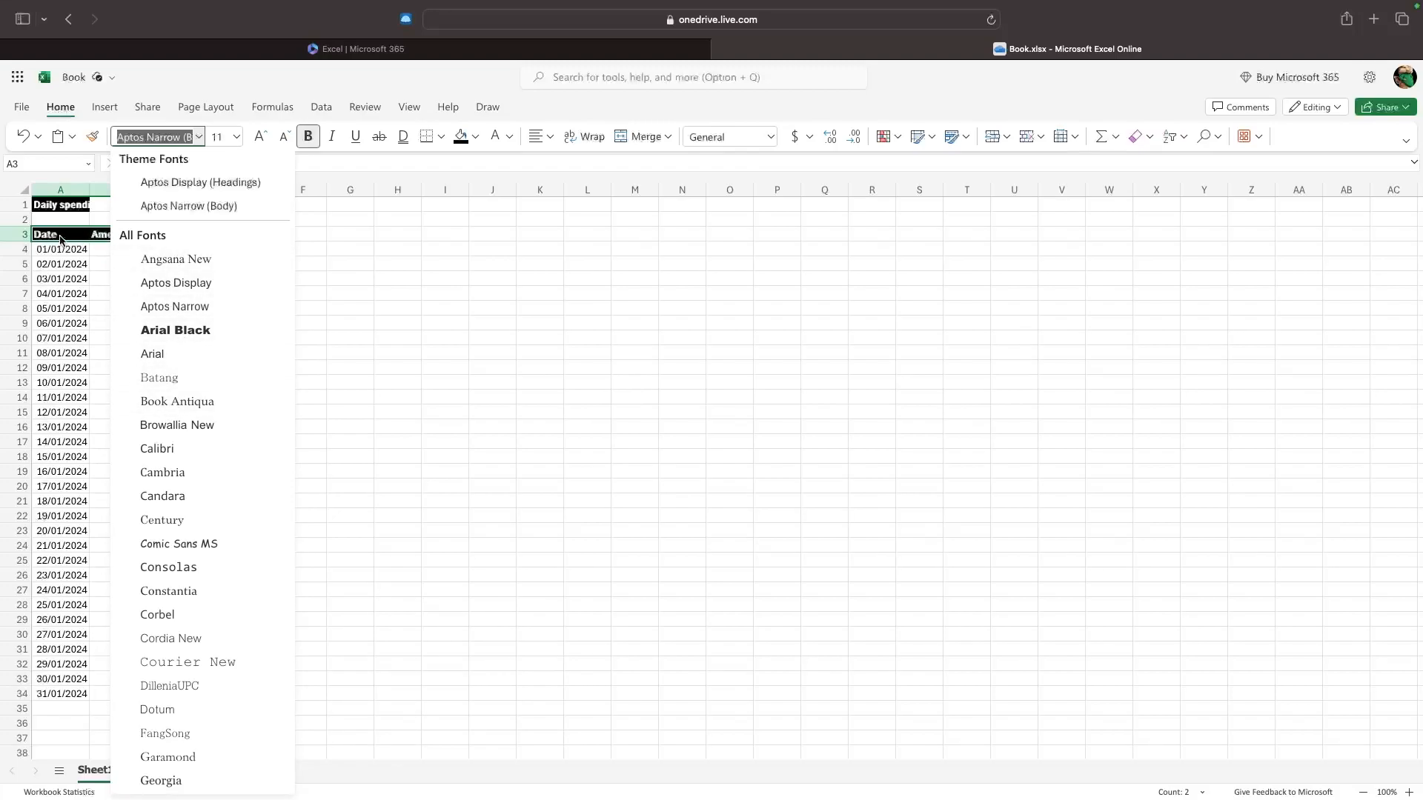
click(236, 137)
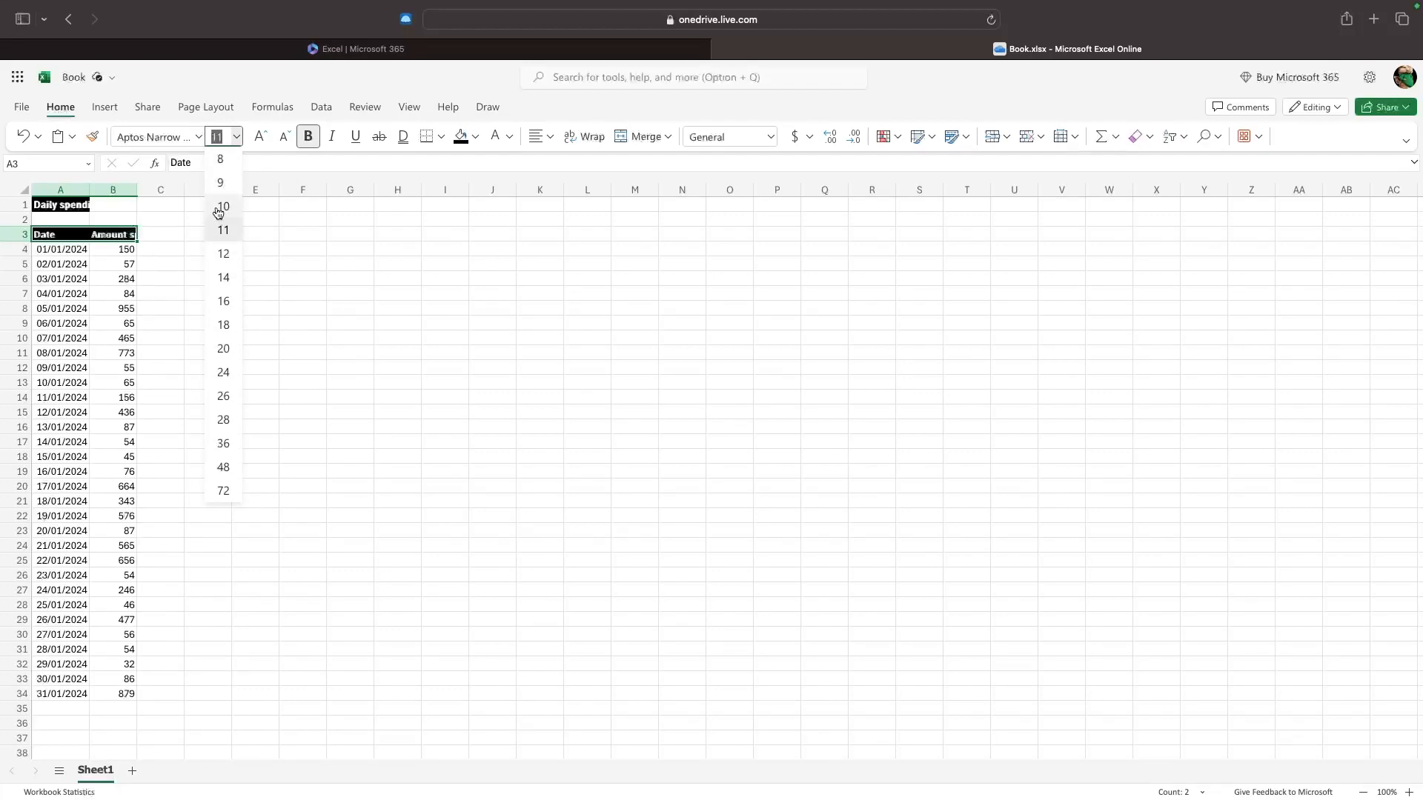
click(224, 349)
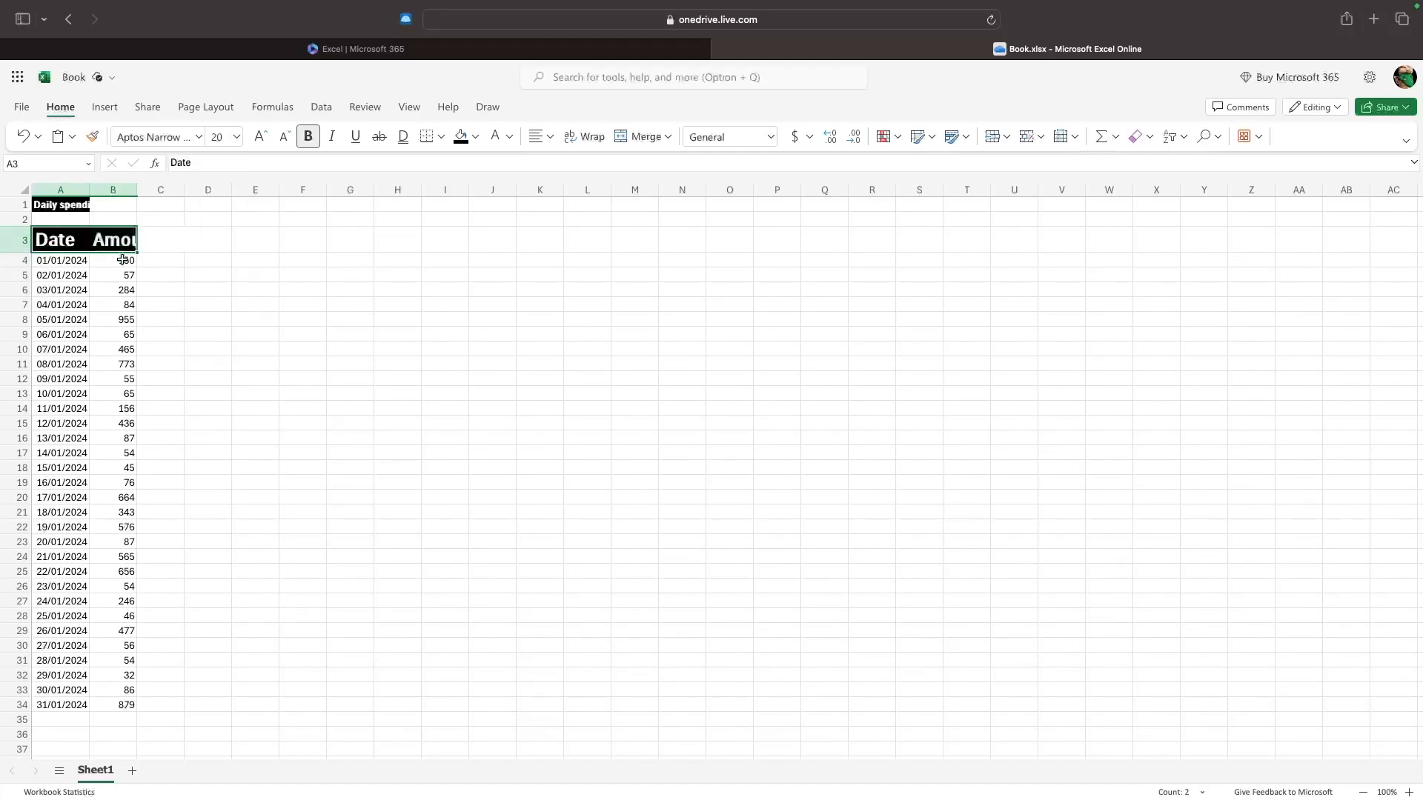
click(200, 289)
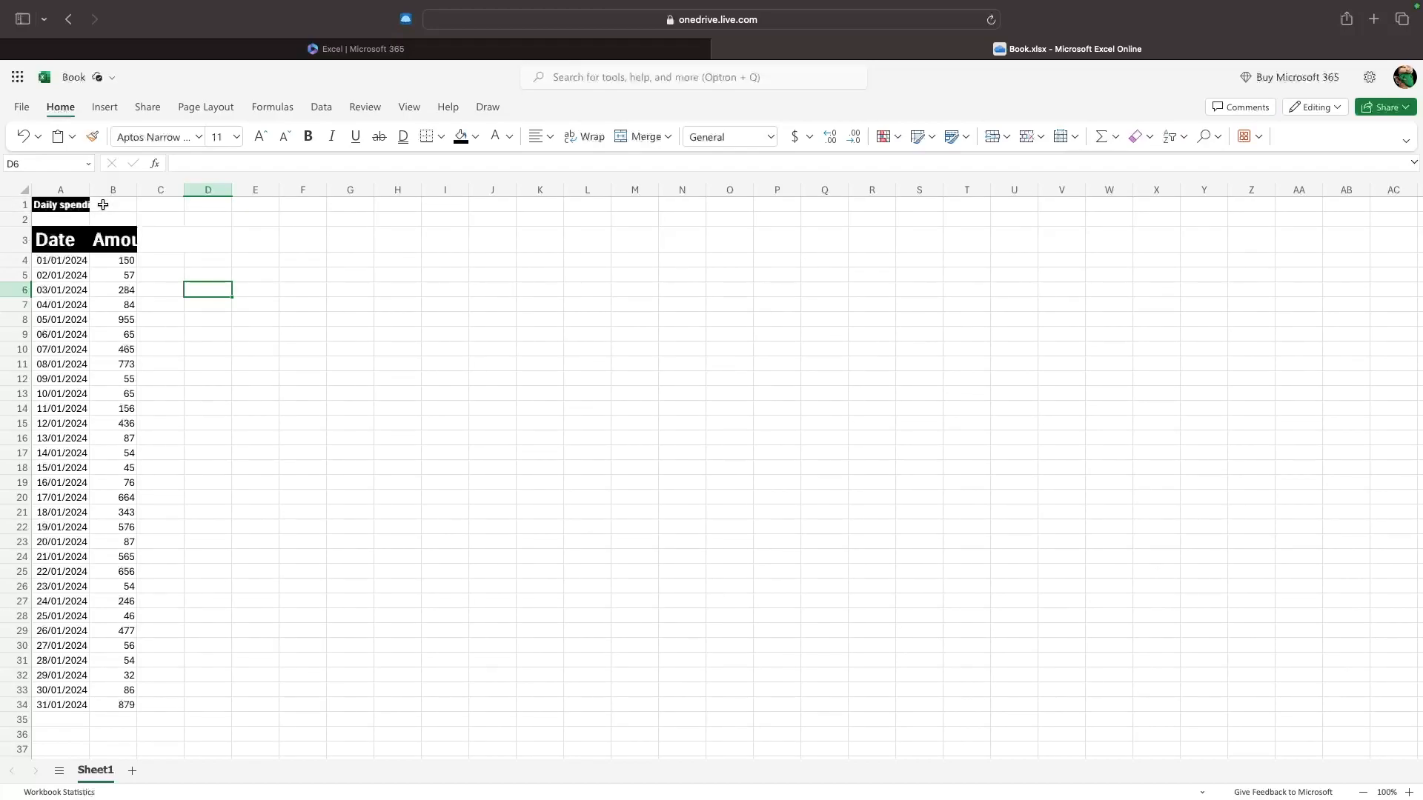
Widen column A slightly and column B enough to fit the Amount spent heading
click(71, 205)
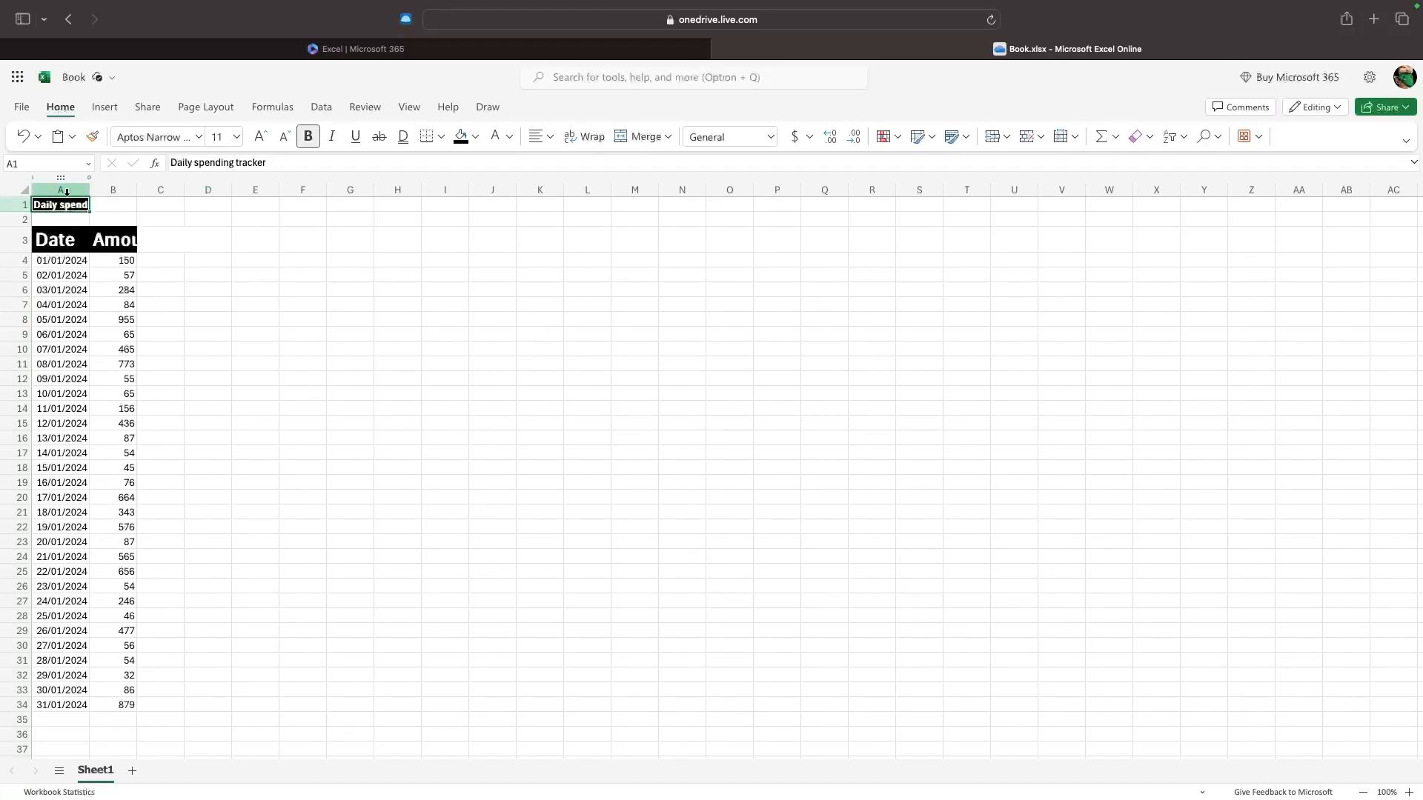
drag(87, 194, 111, 195)
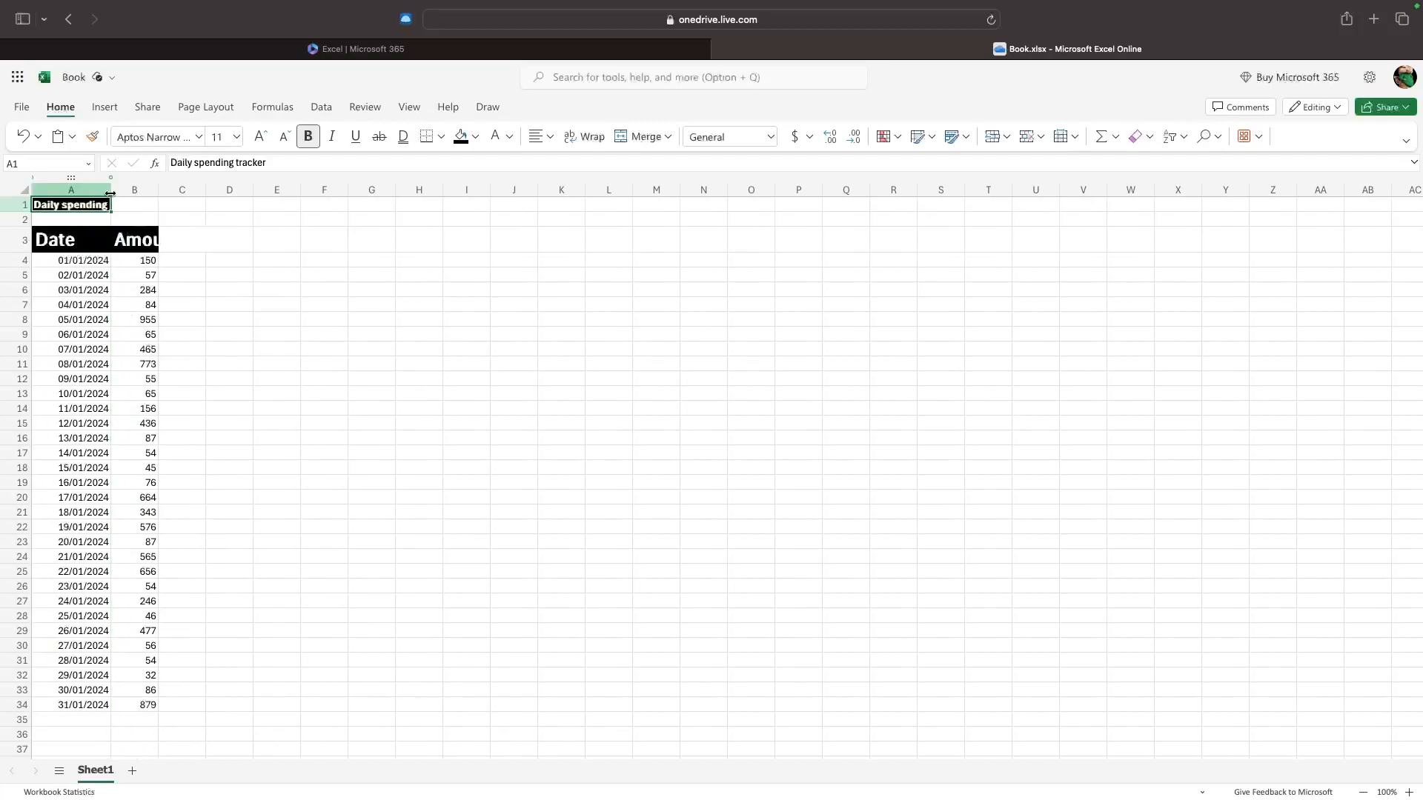
click(149, 190)
drag(157, 194, 244, 190)
click(333, 332)
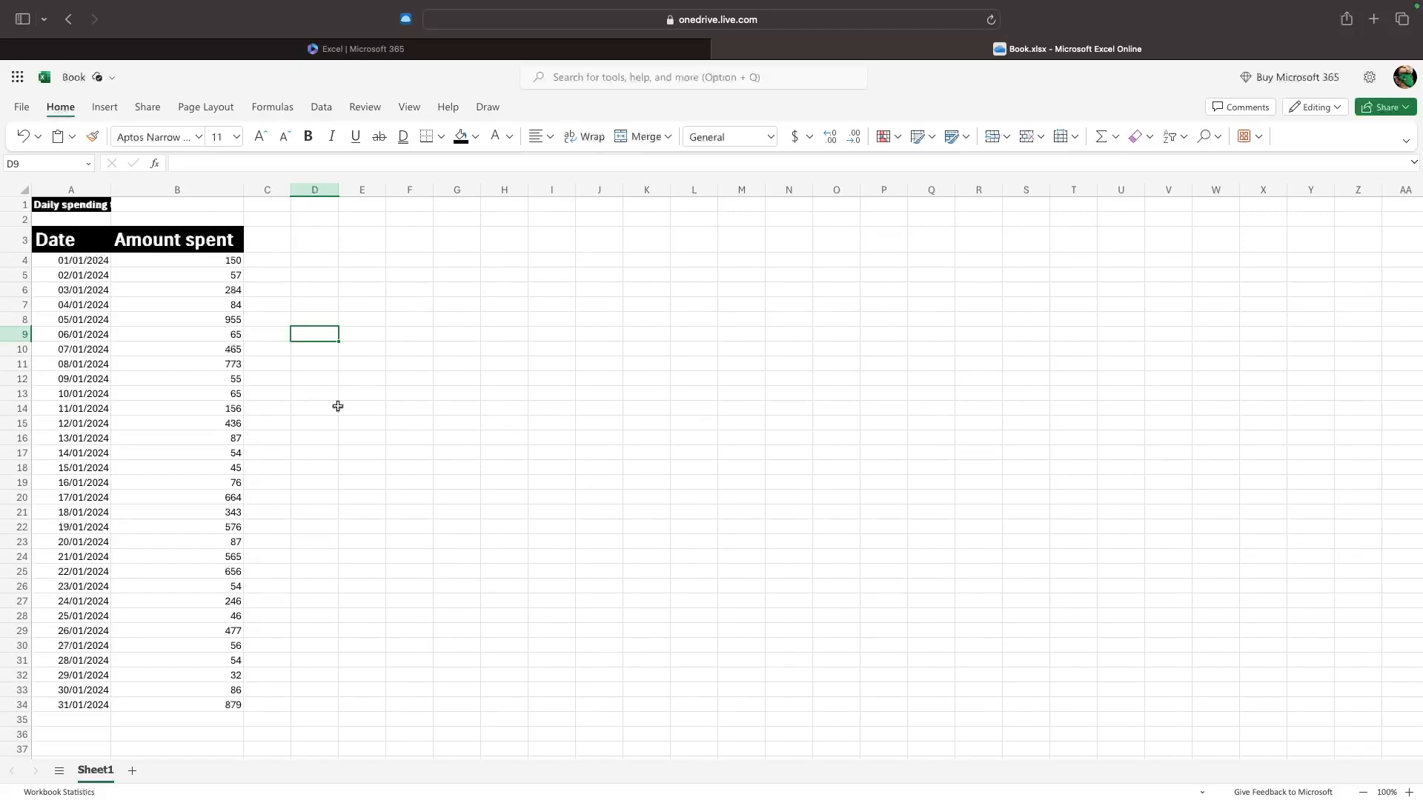
Undo the column widening and all the formatting applied to the title and headings
click(26, 145)
click(26, 145)
click(26, 144)
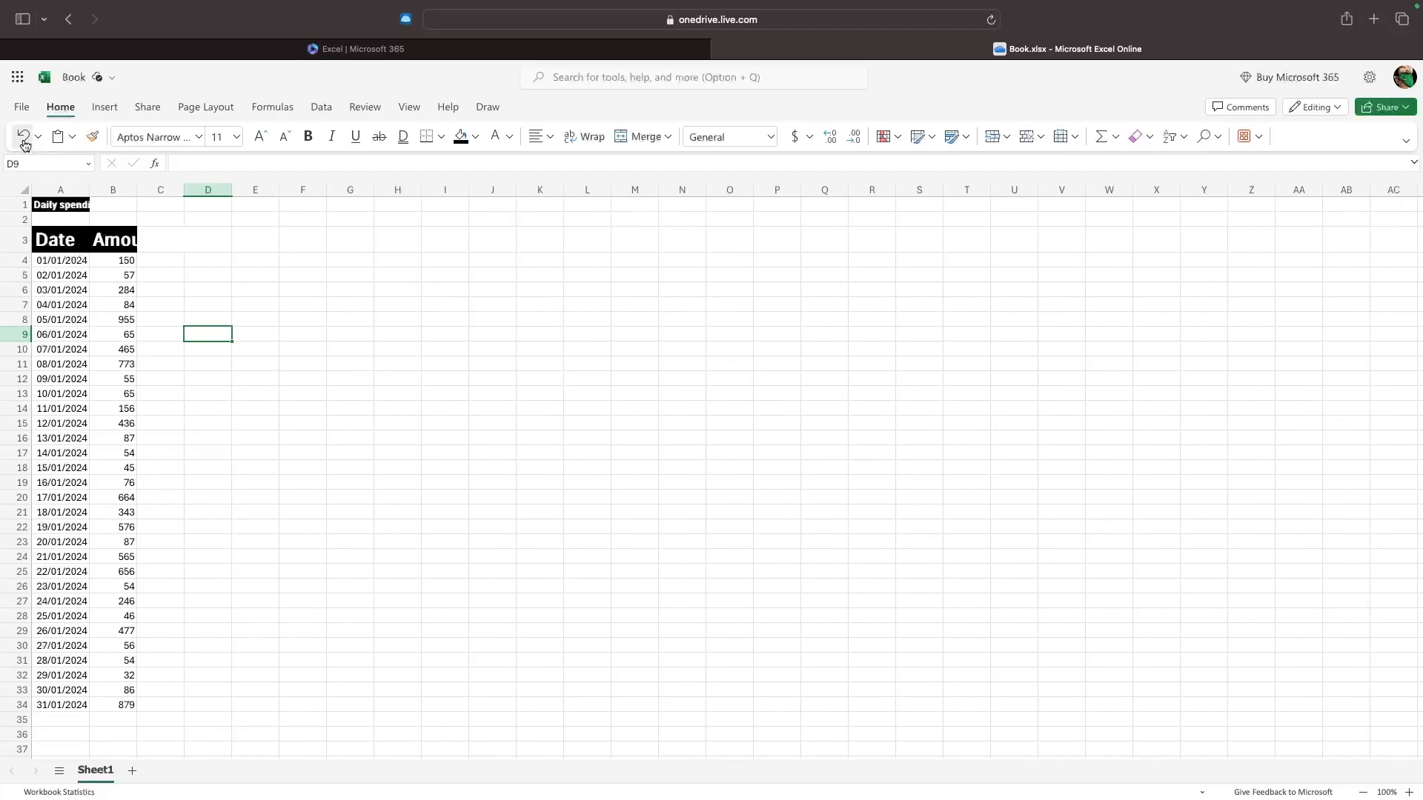
click(25, 145)
click(26, 145)
click(26, 144)
click(26, 145)
click(26, 145)
click(26, 144)
click(25, 145)
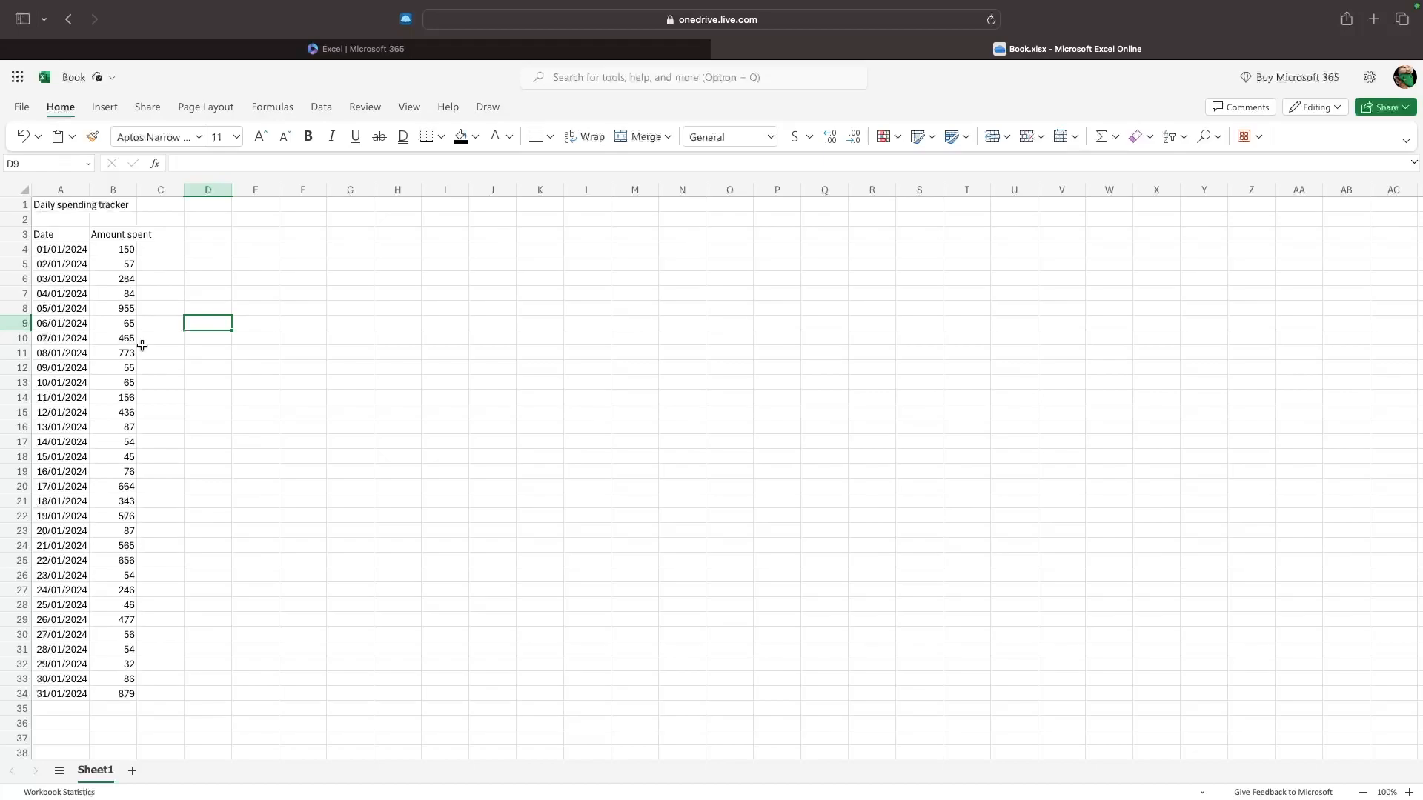
Convert the range A3:B34 into a table with headers
drag(40, 234, 121, 698)
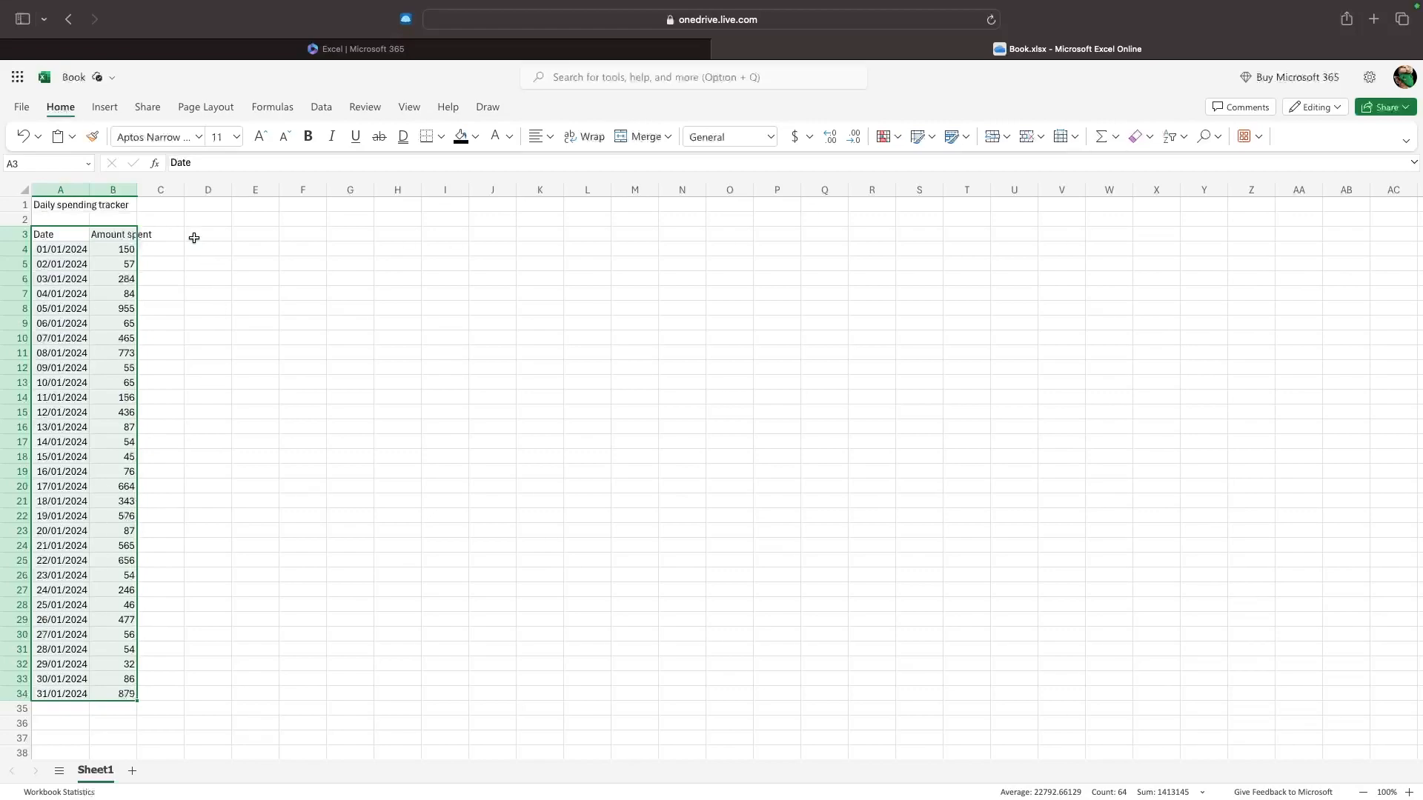
click(104, 108)
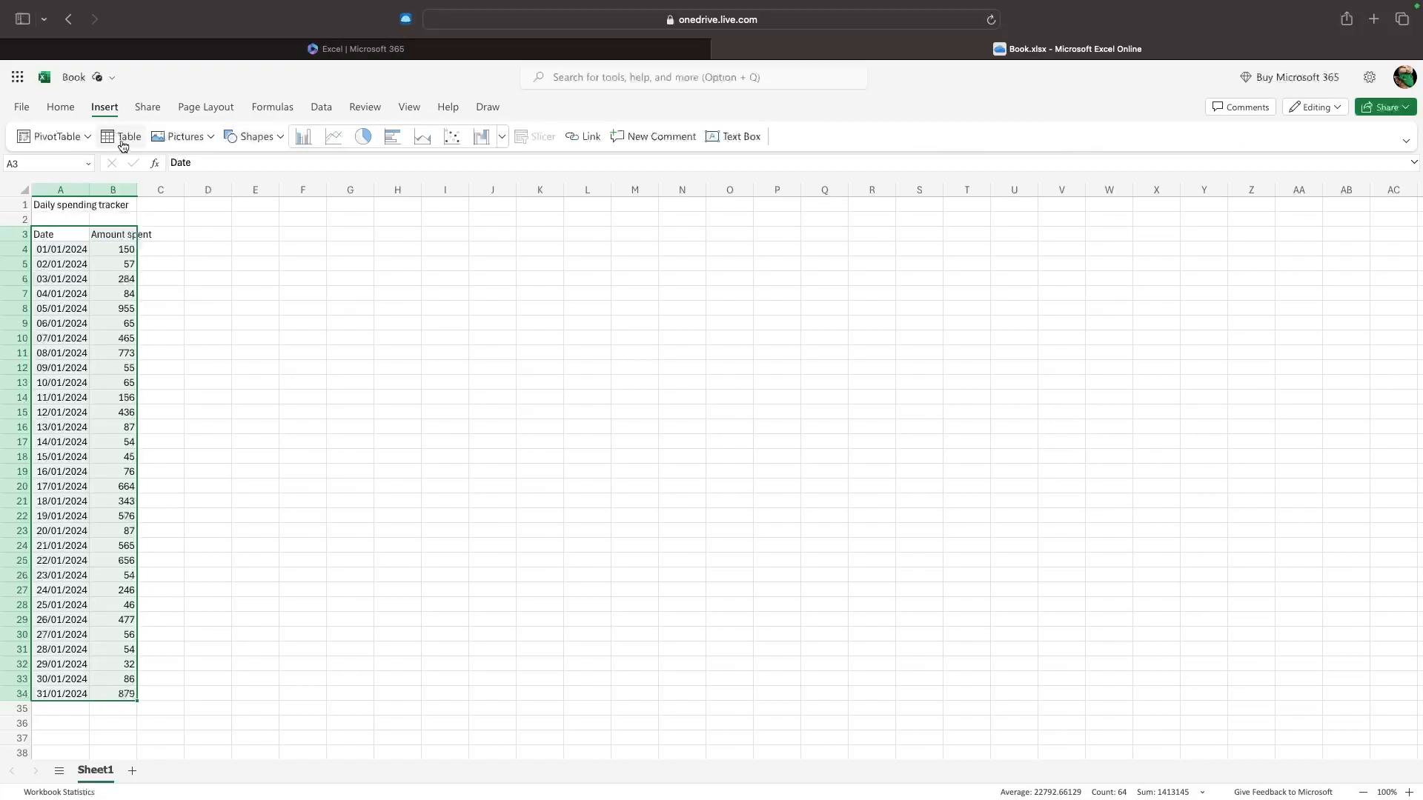
click(120, 141)
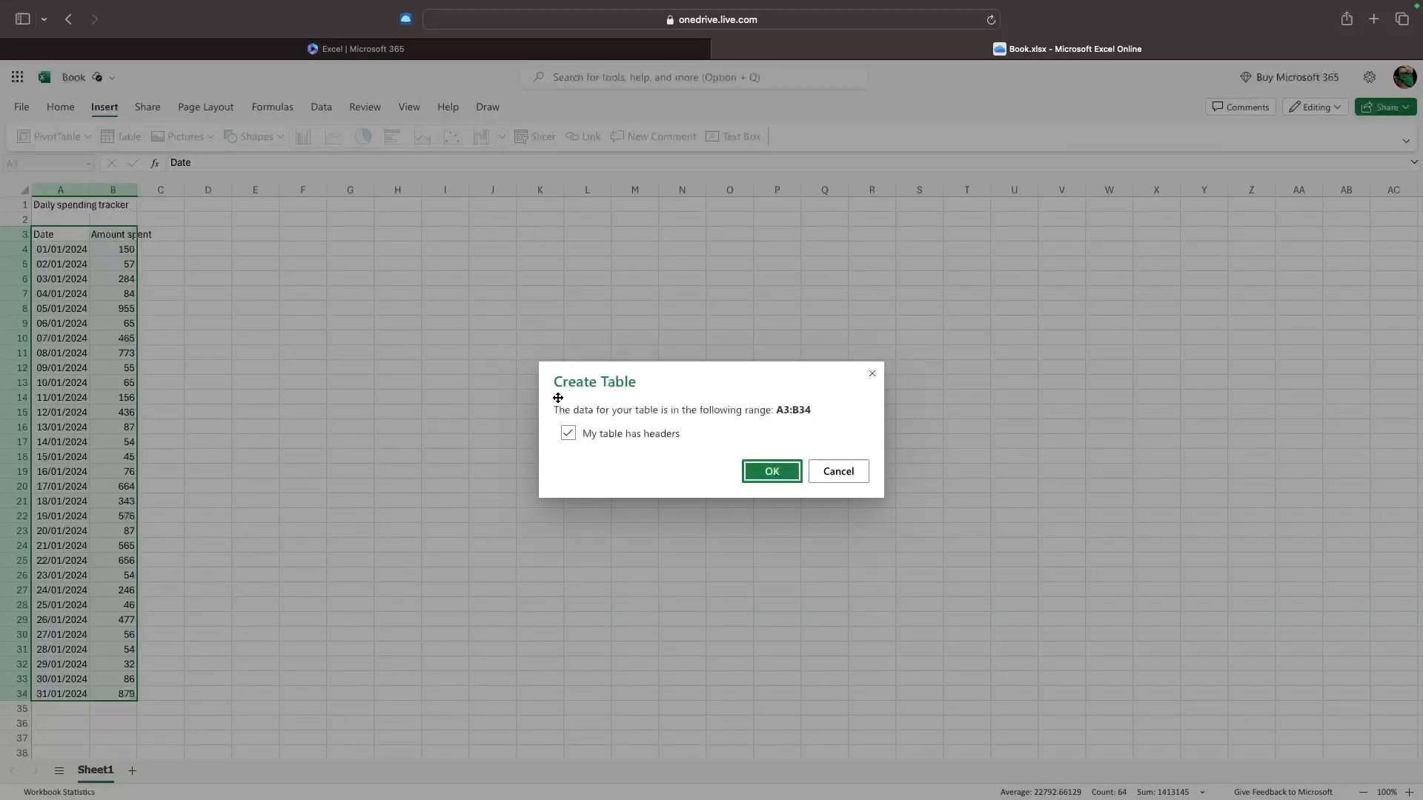
drag(552, 409, 818, 409)
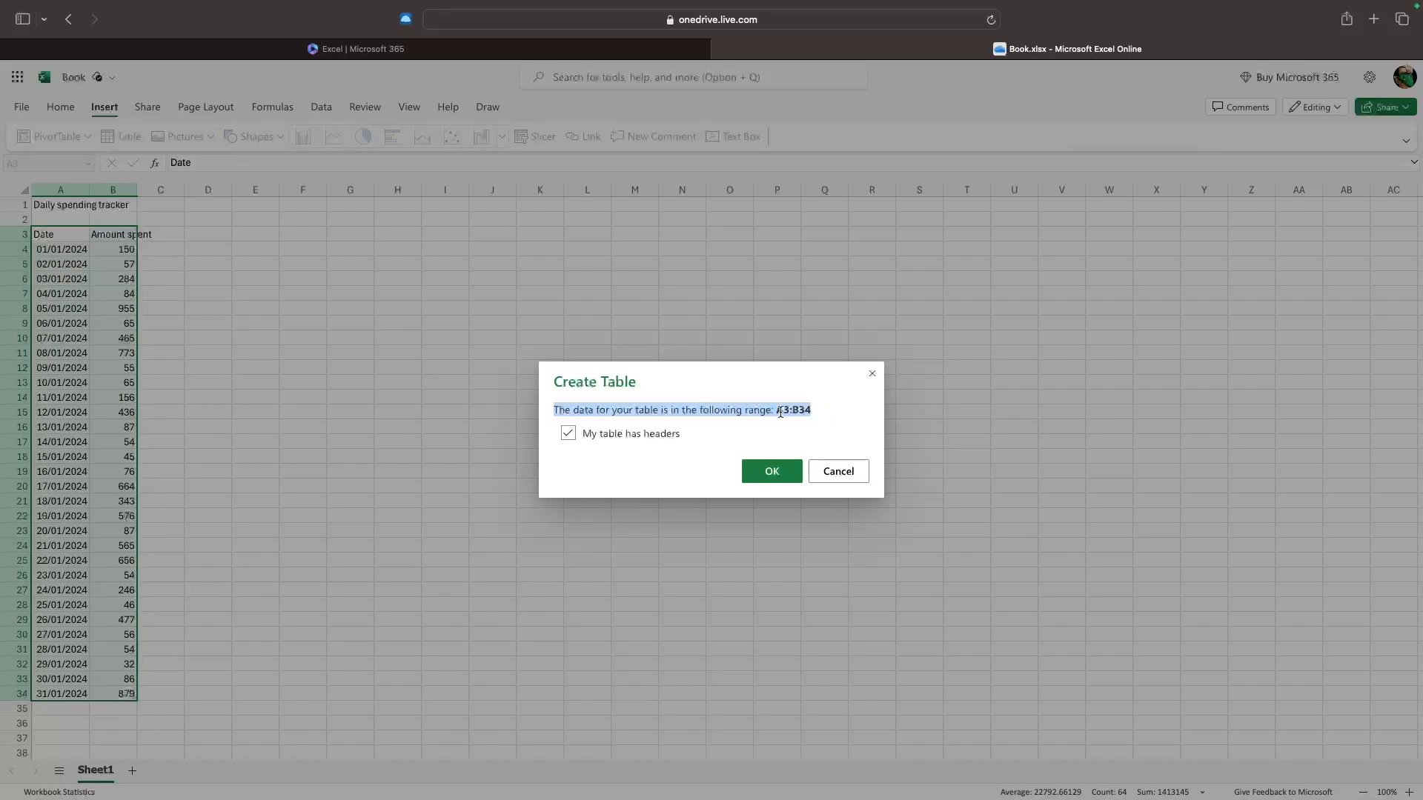
click(630, 412)
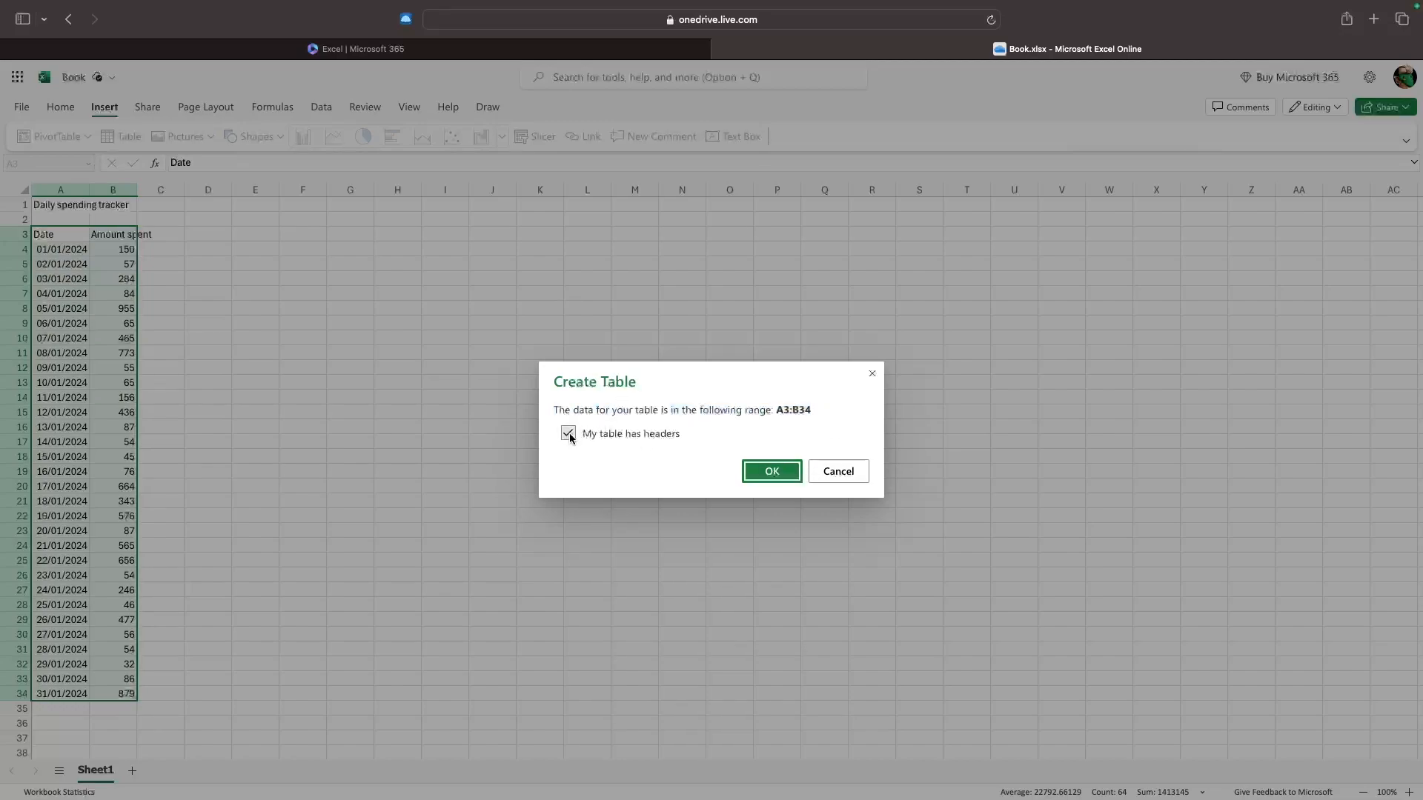
click(771, 471)
click(425, 363)
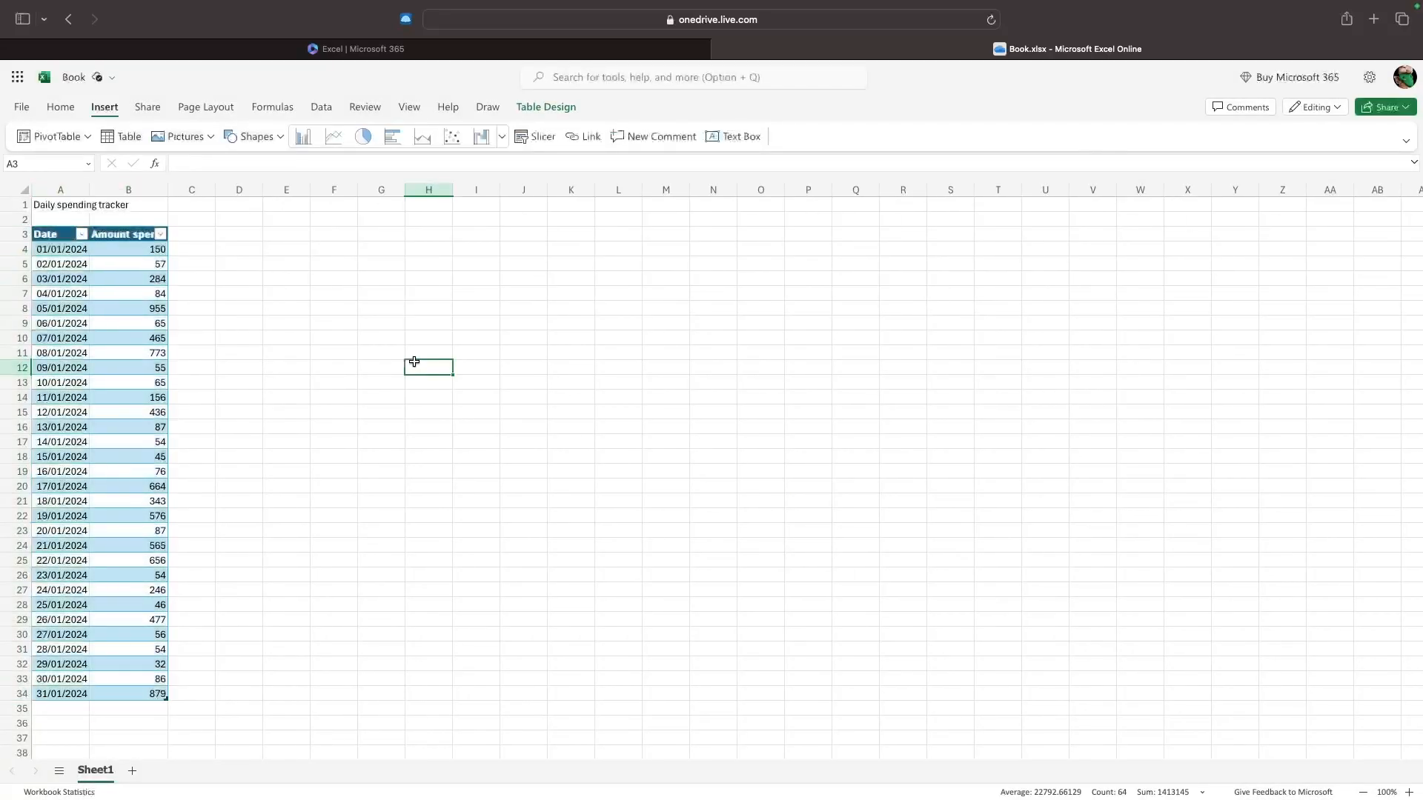
drag(59, 220, 158, 693)
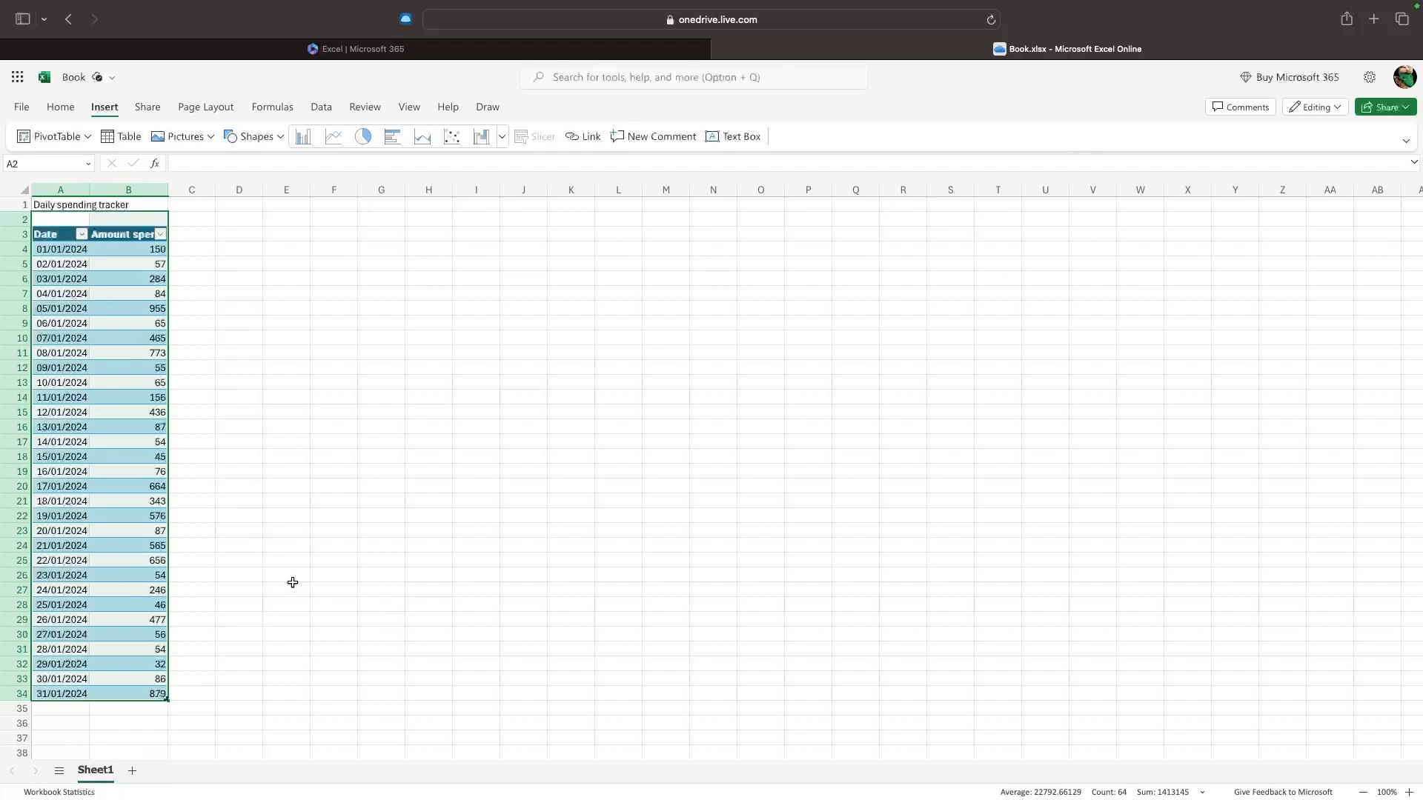
click(373, 536)
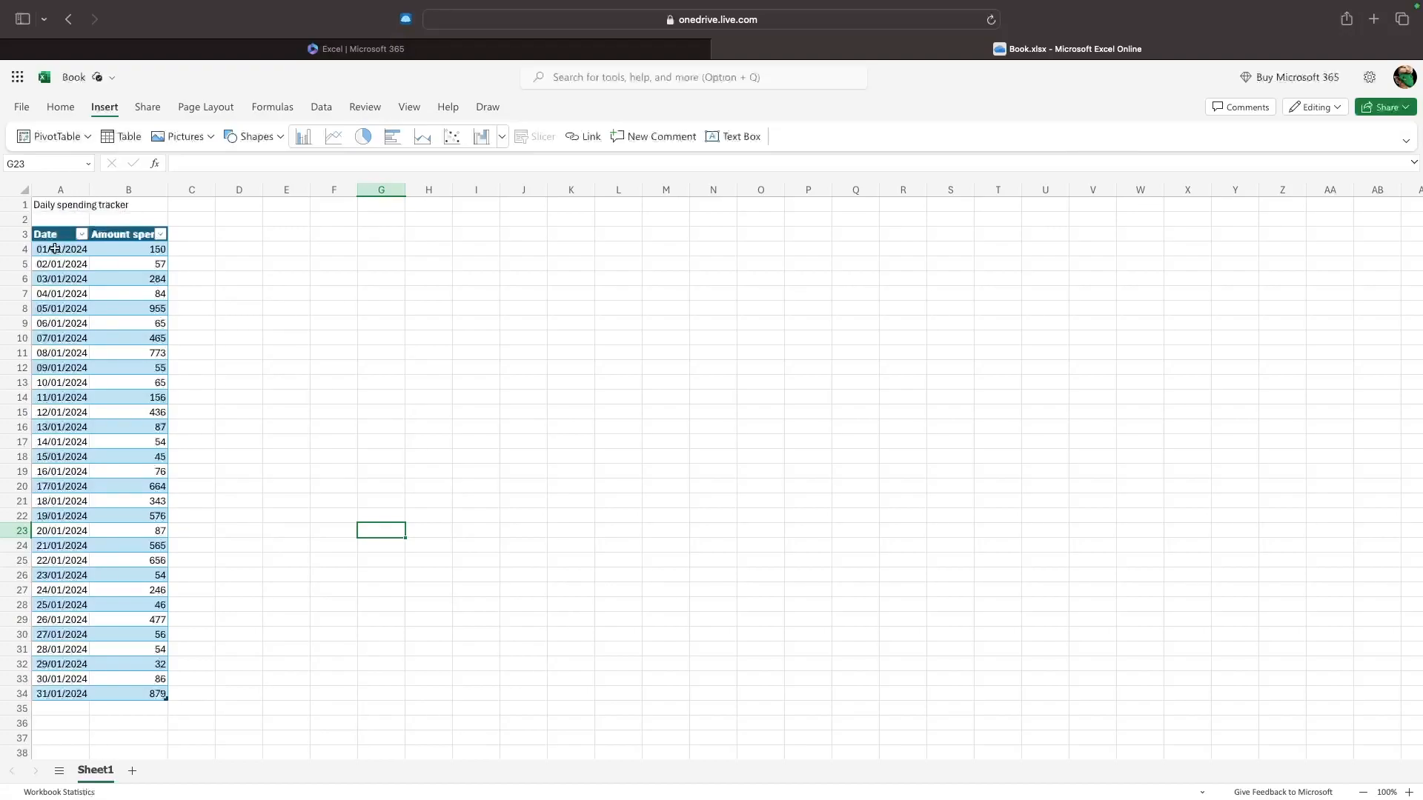
drag(49, 250, 165, 695)
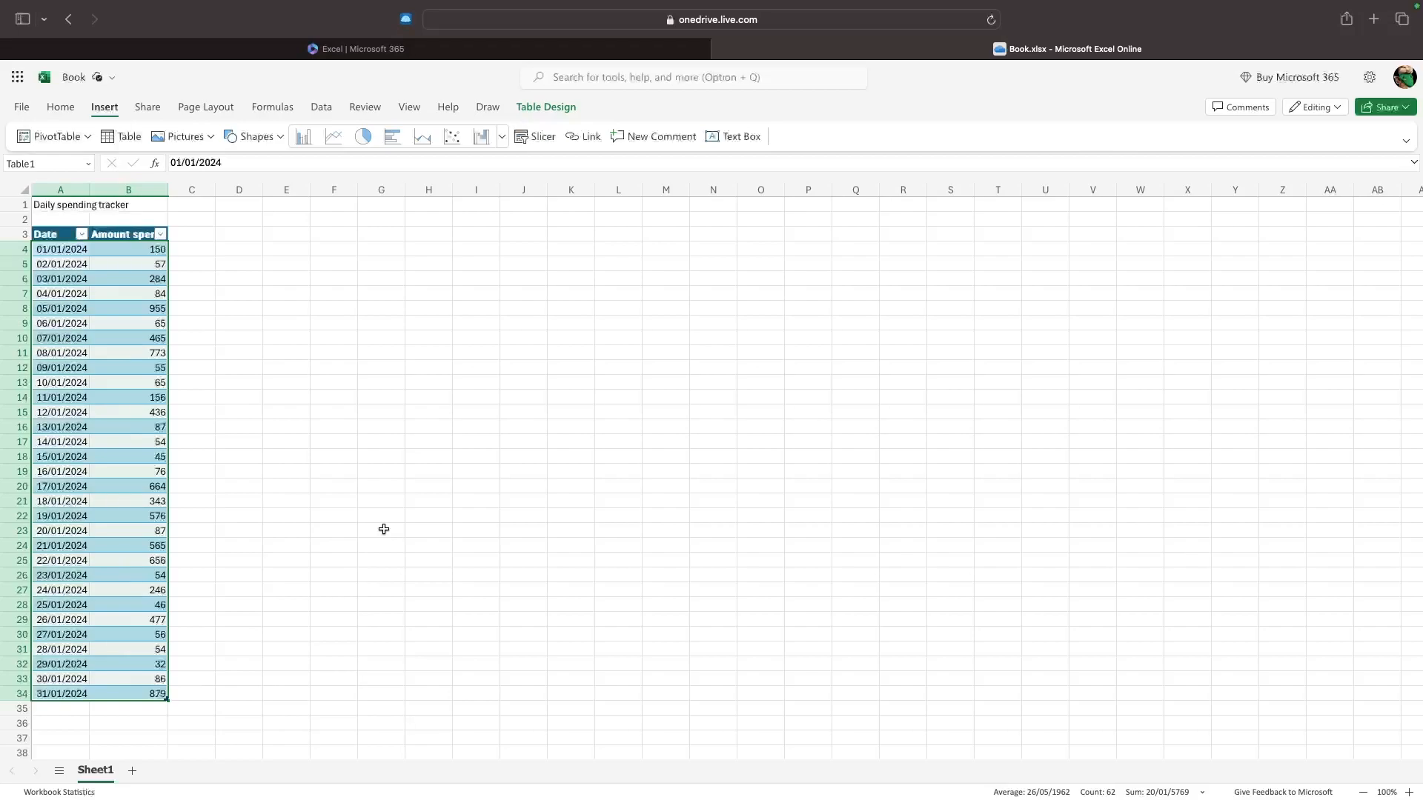
click(265, 460)
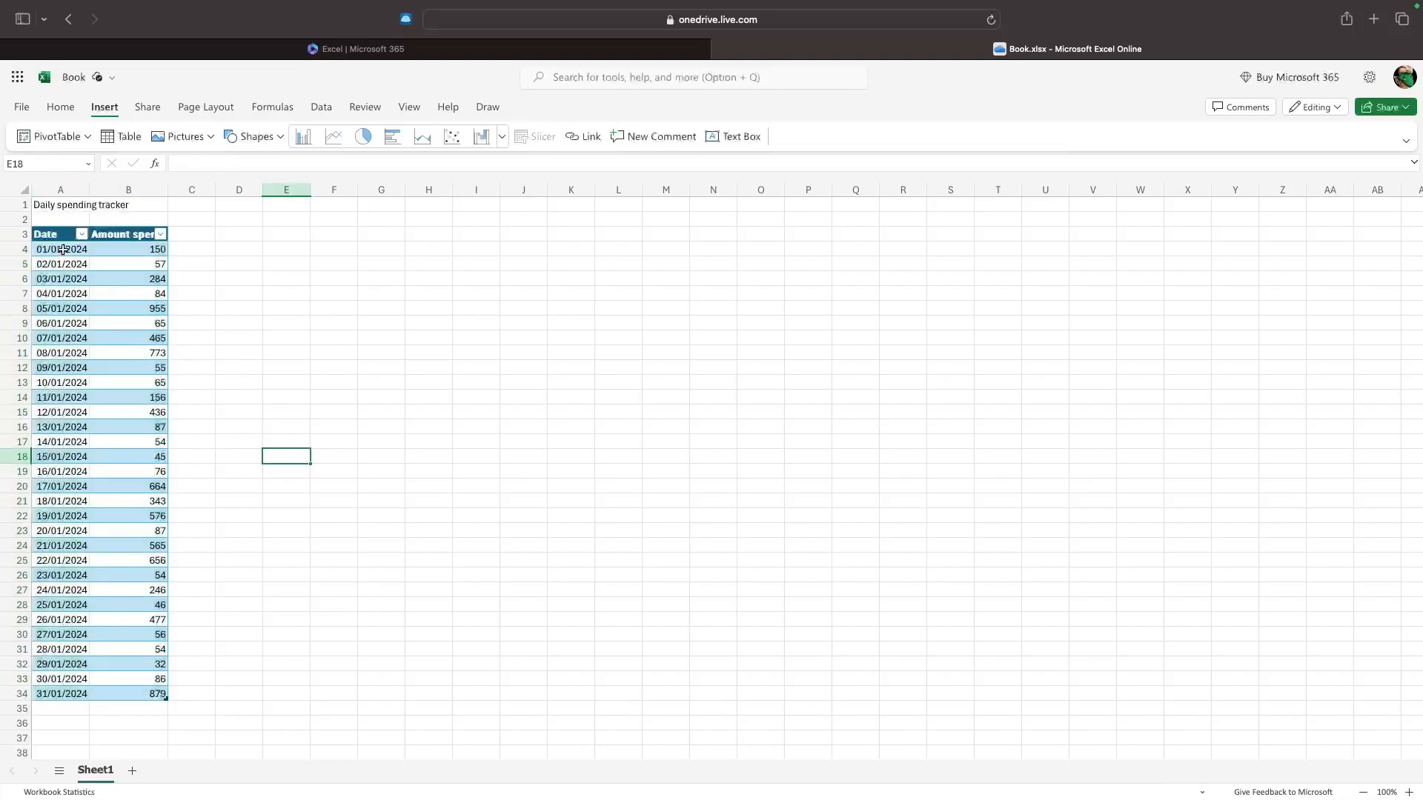
drag(59, 236, 157, 696)
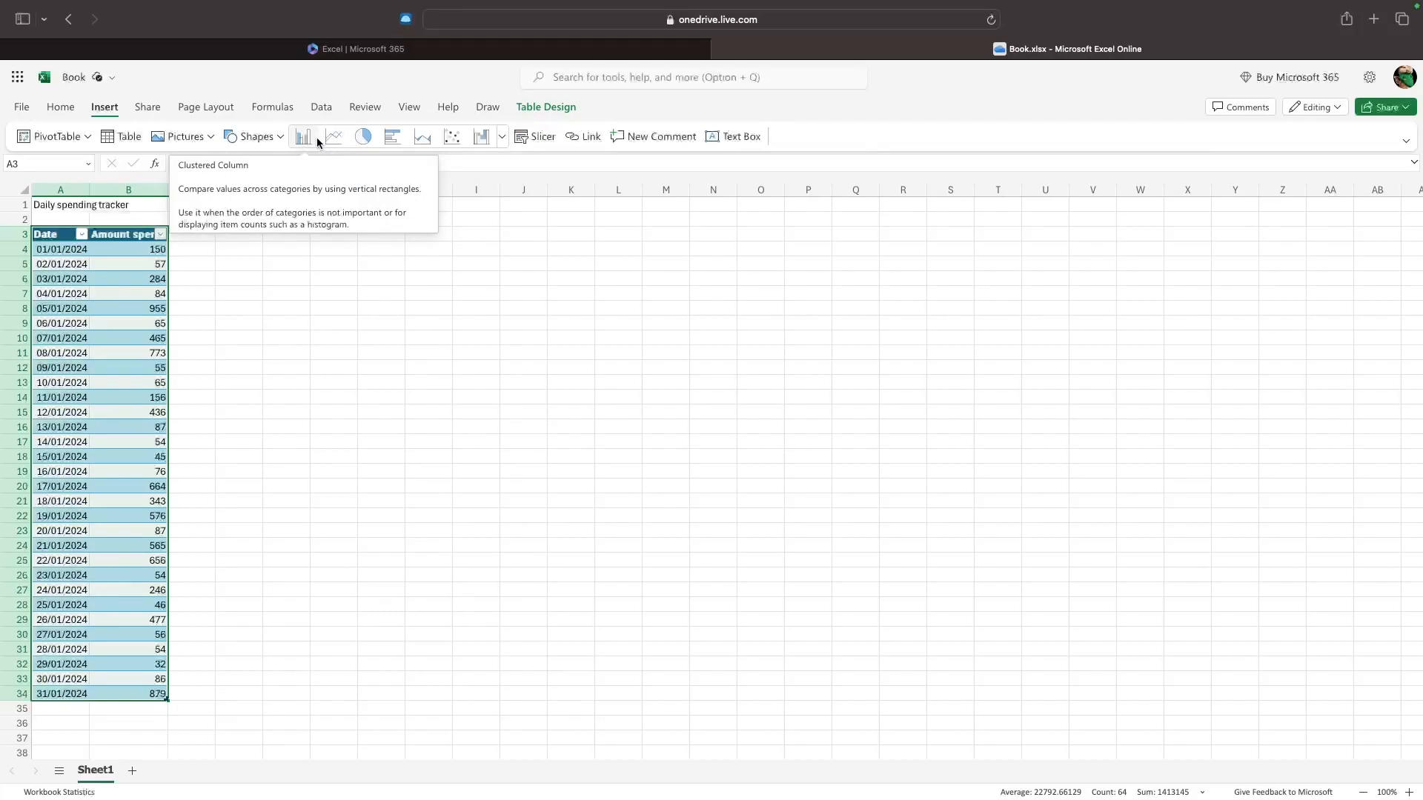
click(381, 486)
Insert a line chart of the table data in A4:B34 and enlarge it to span about columns I to R
drag(71, 254, 147, 699)
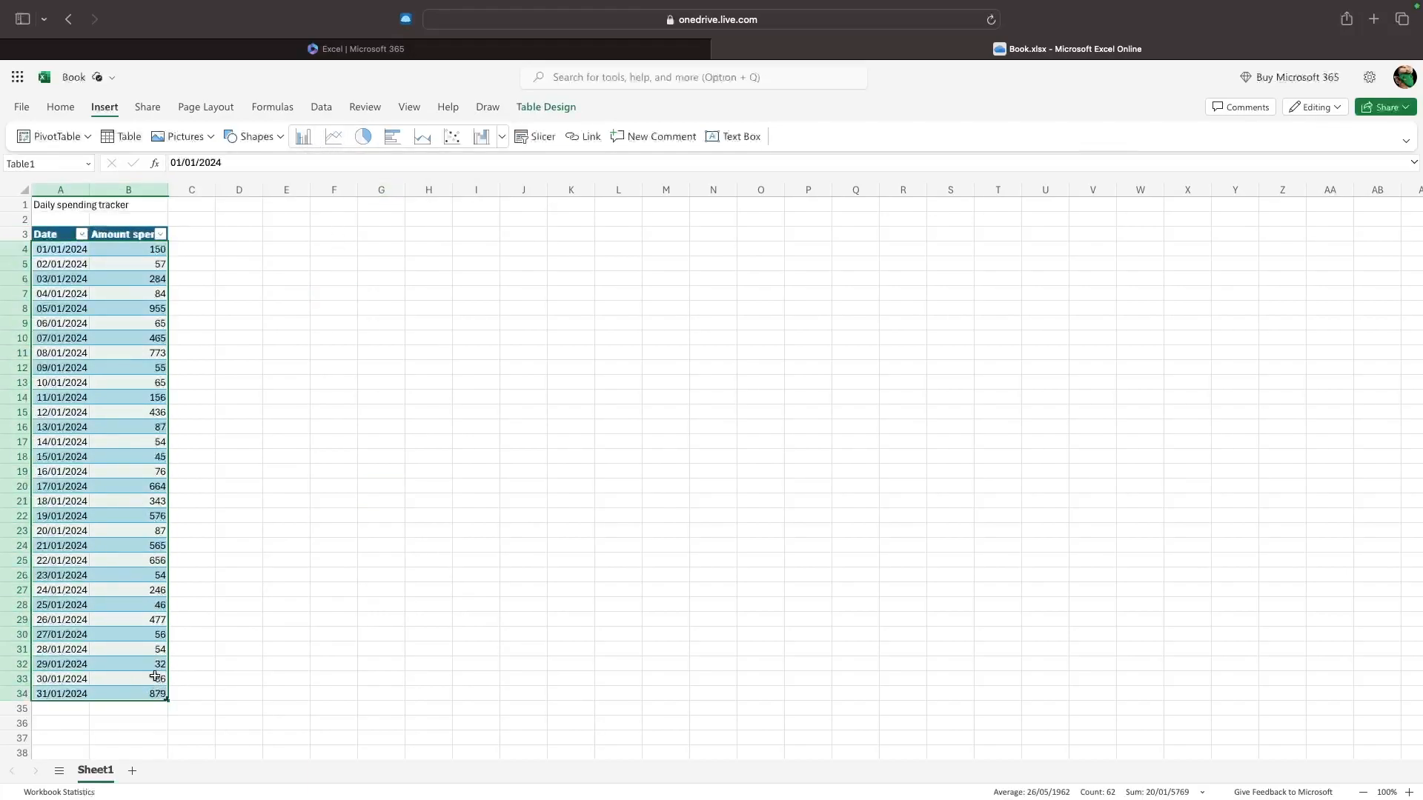
click(329, 136)
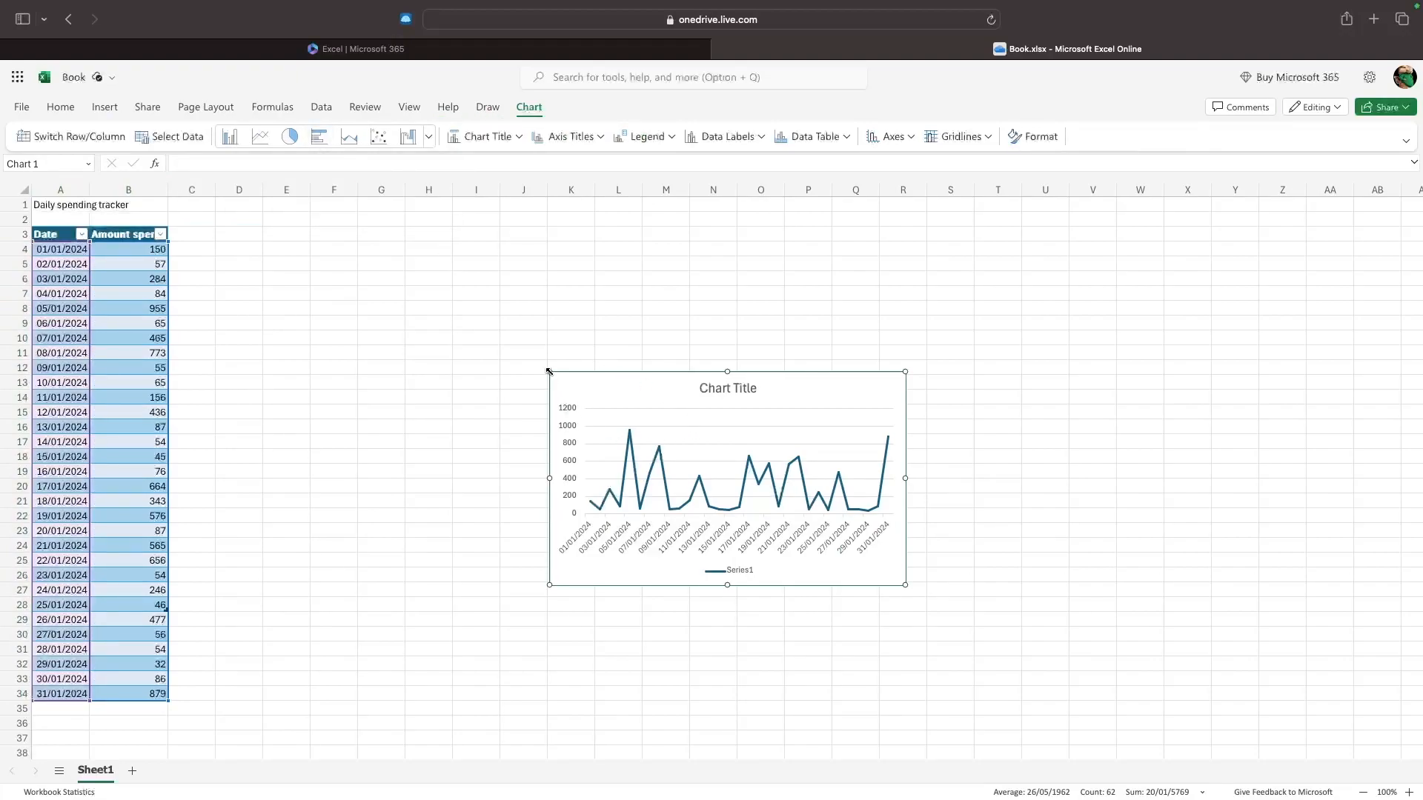
drag(547, 369, 430, 346)
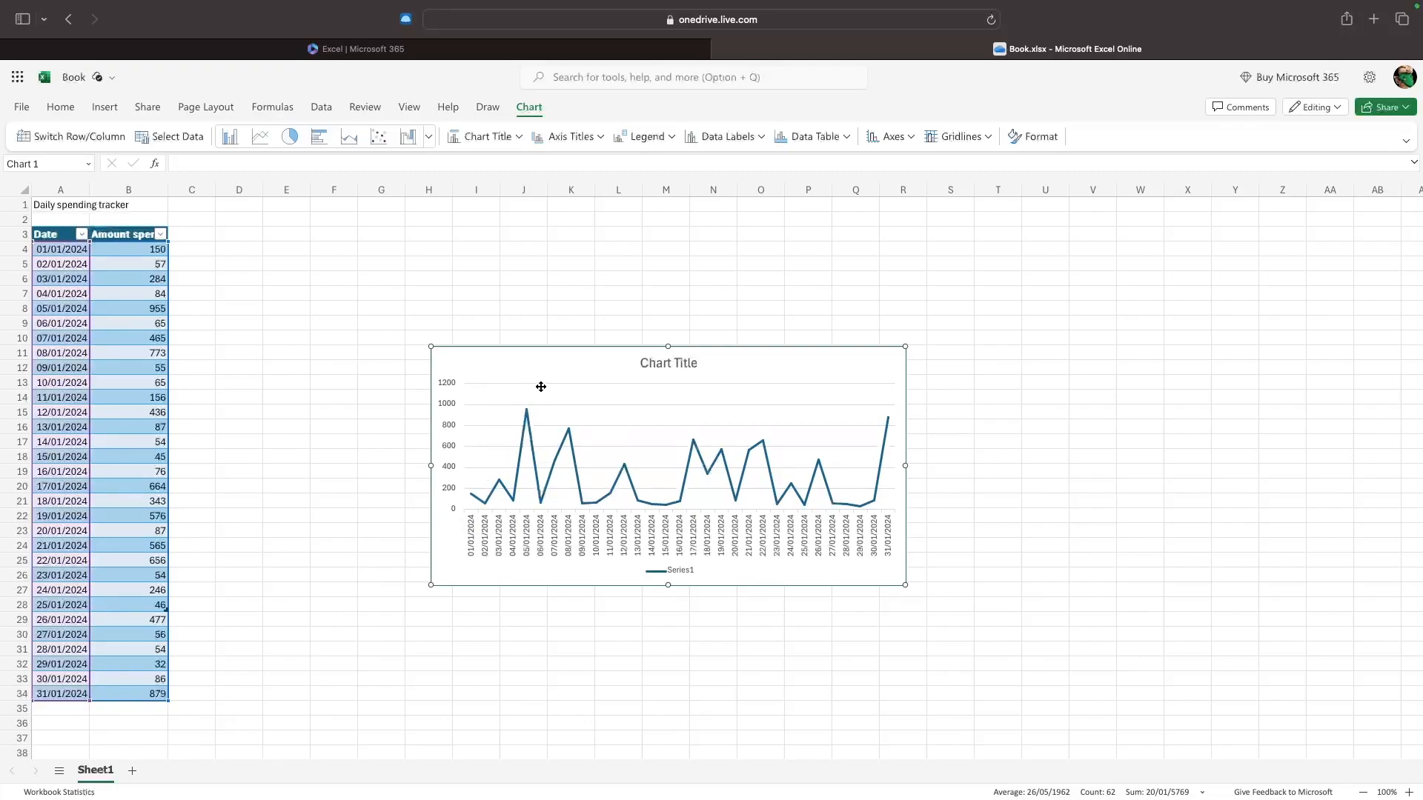
Change the line chart to a column chart and title it "Daily spending tracker"
click(229, 137)
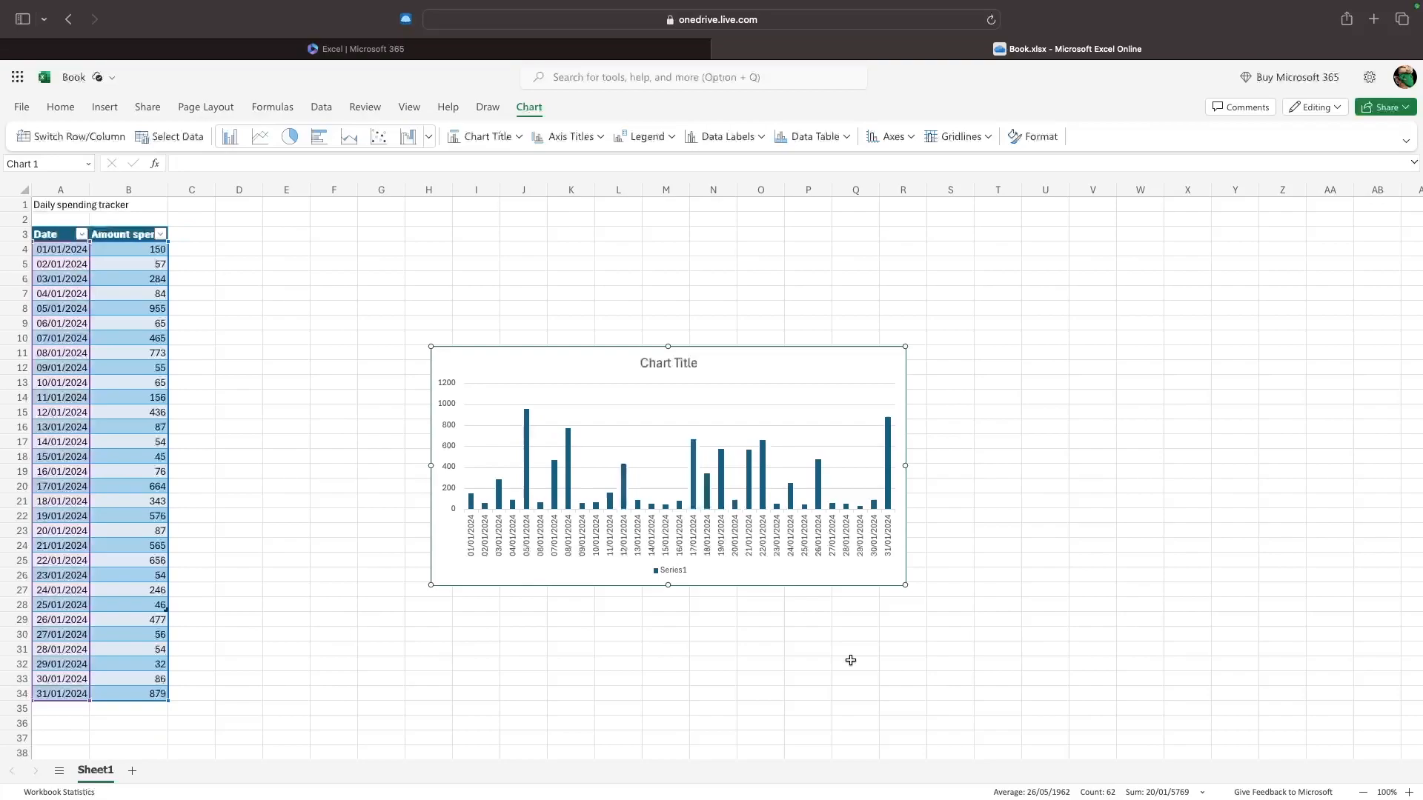
double_click(665, 364)
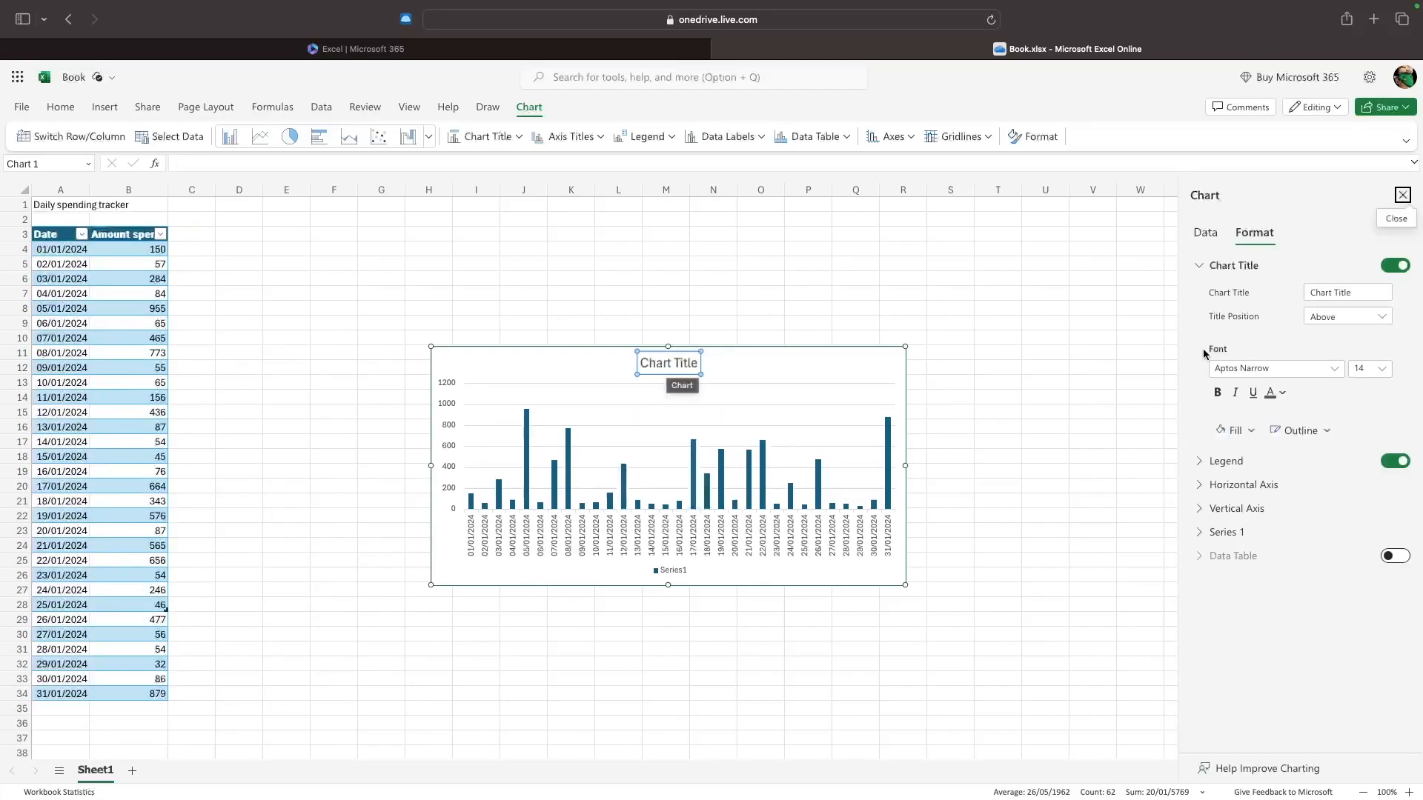
click(1309, 293)
text(Daily spending tracker)
click(1334, 265)
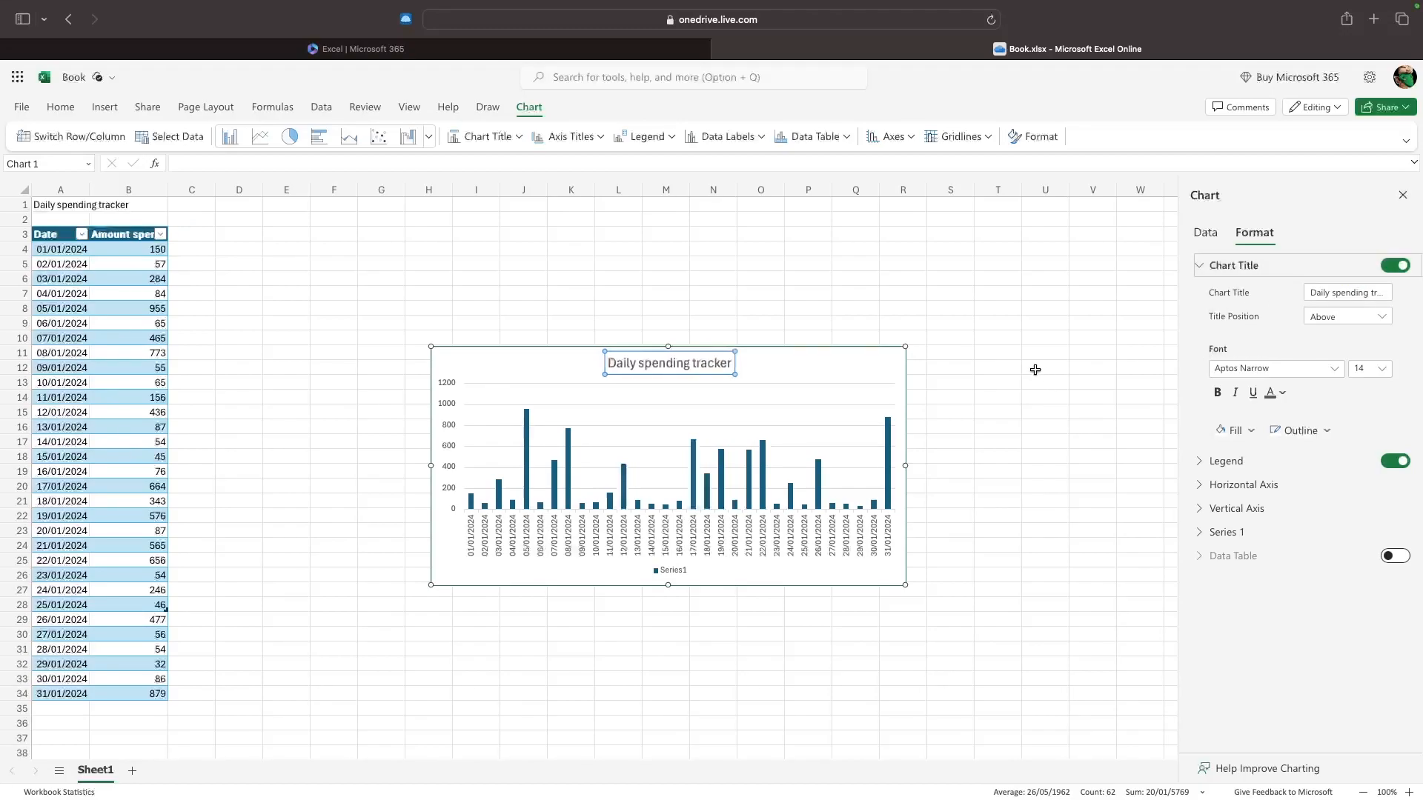
Close the chart formatting options and delete the spending chart from the sheet
click(1403, 195)
key(Delete)
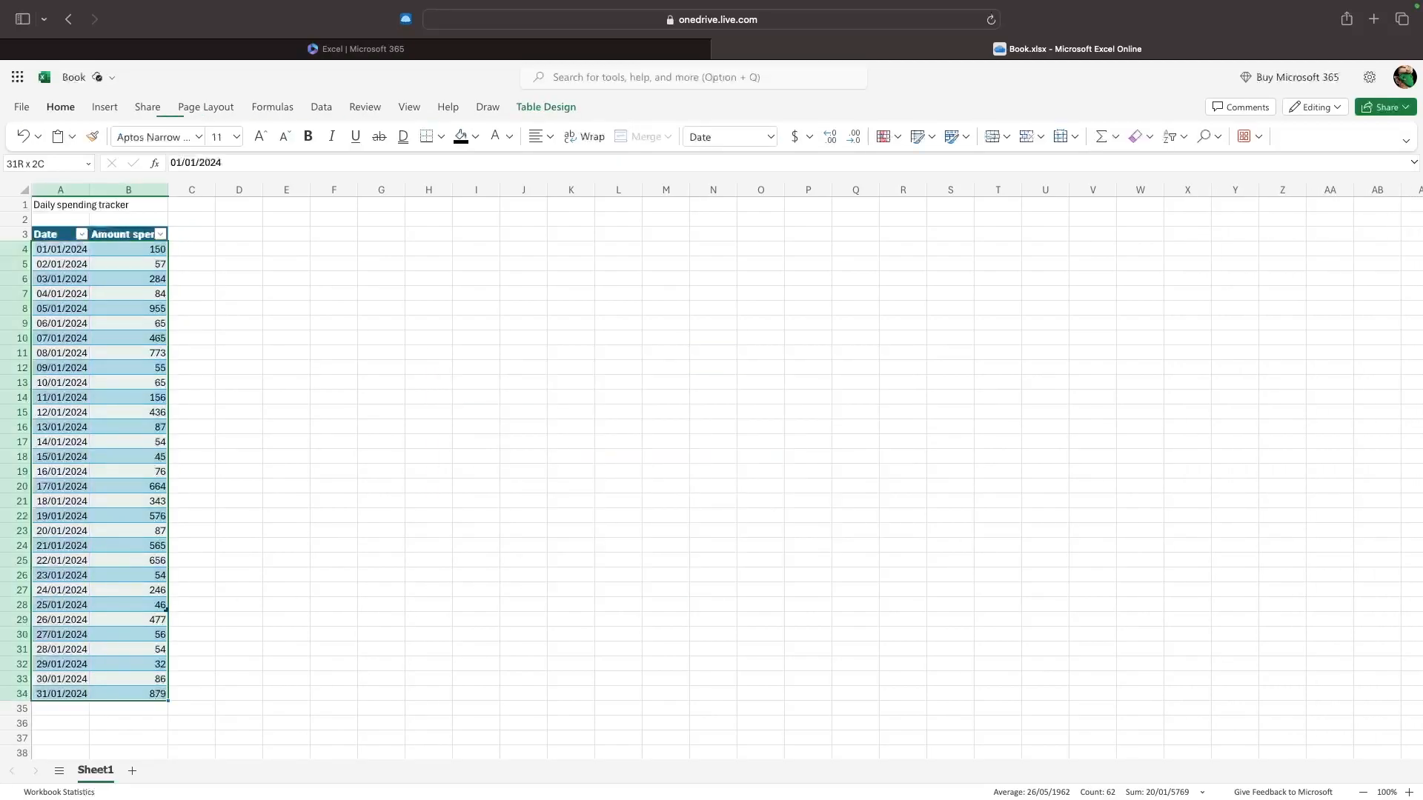
click(711, 437)
scroll(711, 436, down, 1)
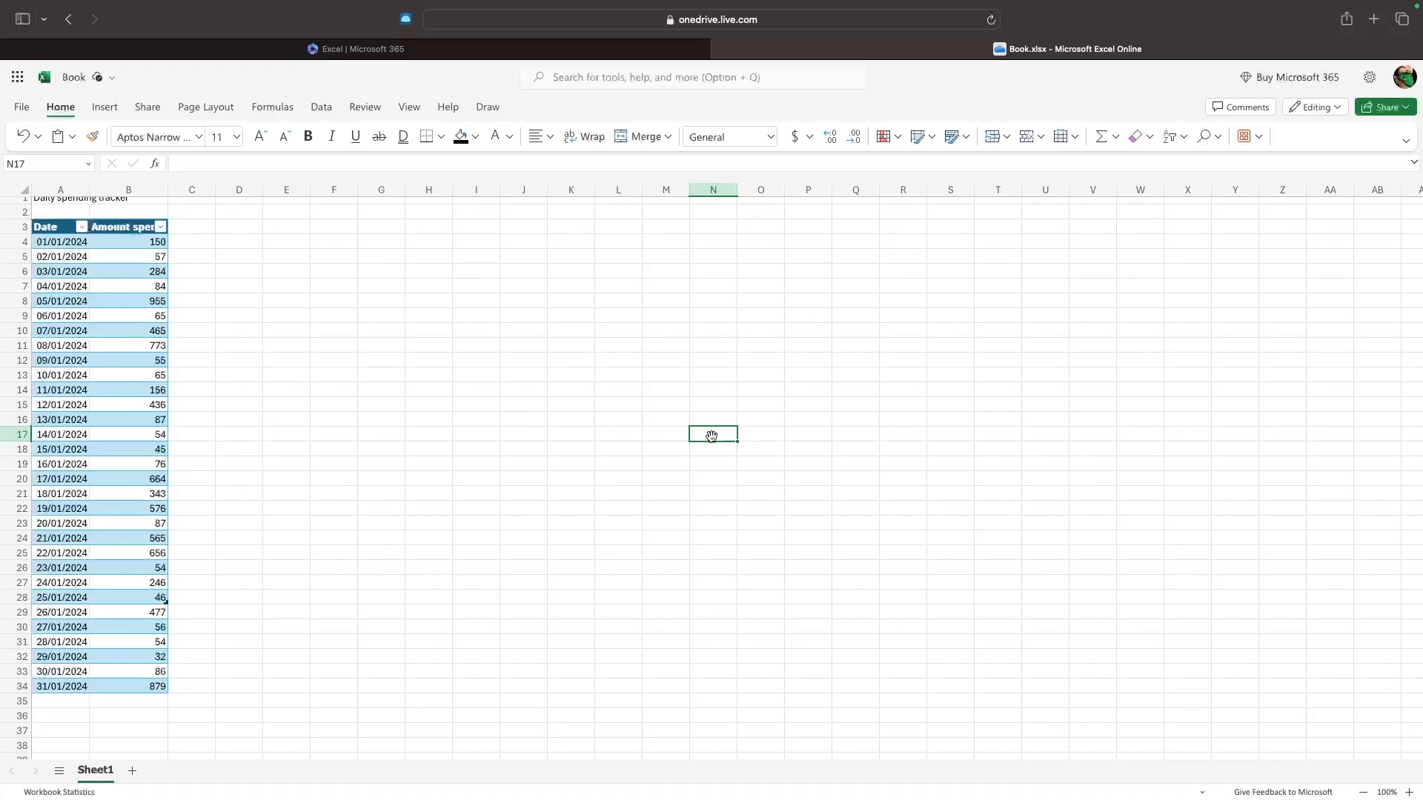
Clear the contents of A20:C40 and undo that deletion
drag(57, 242, 133, 631)
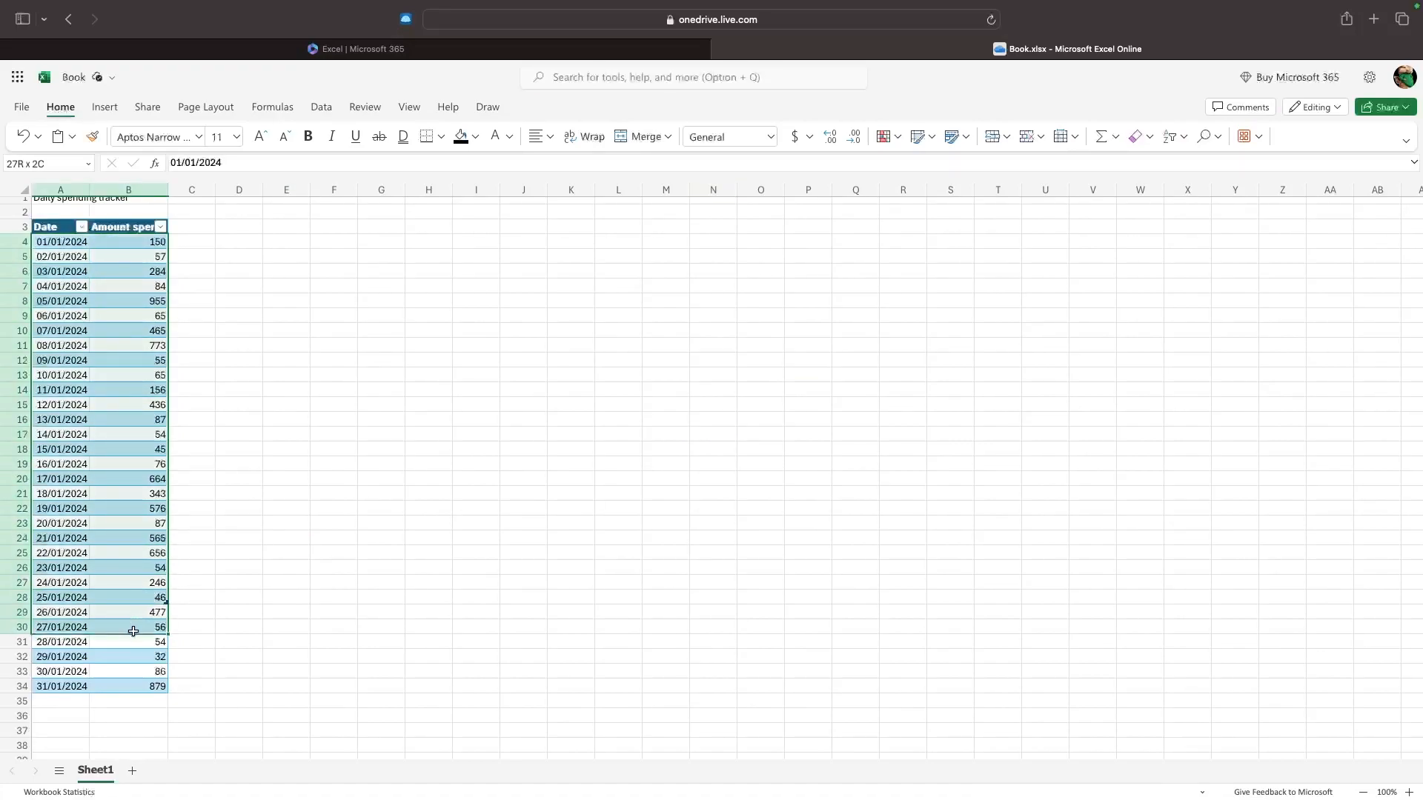
click(287, 582)
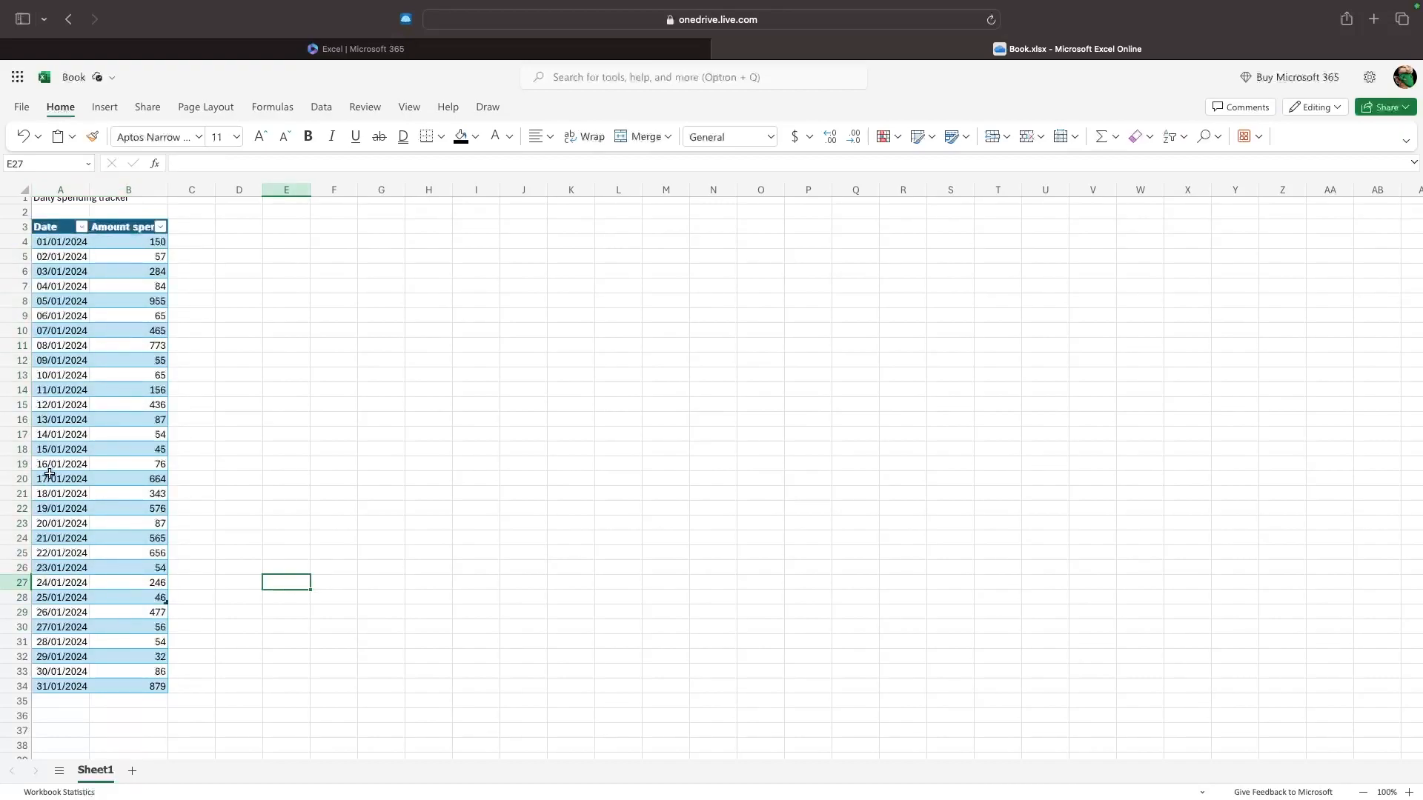
scroll(50, 473, down, 2)
drag(52, 426, 209, 713)
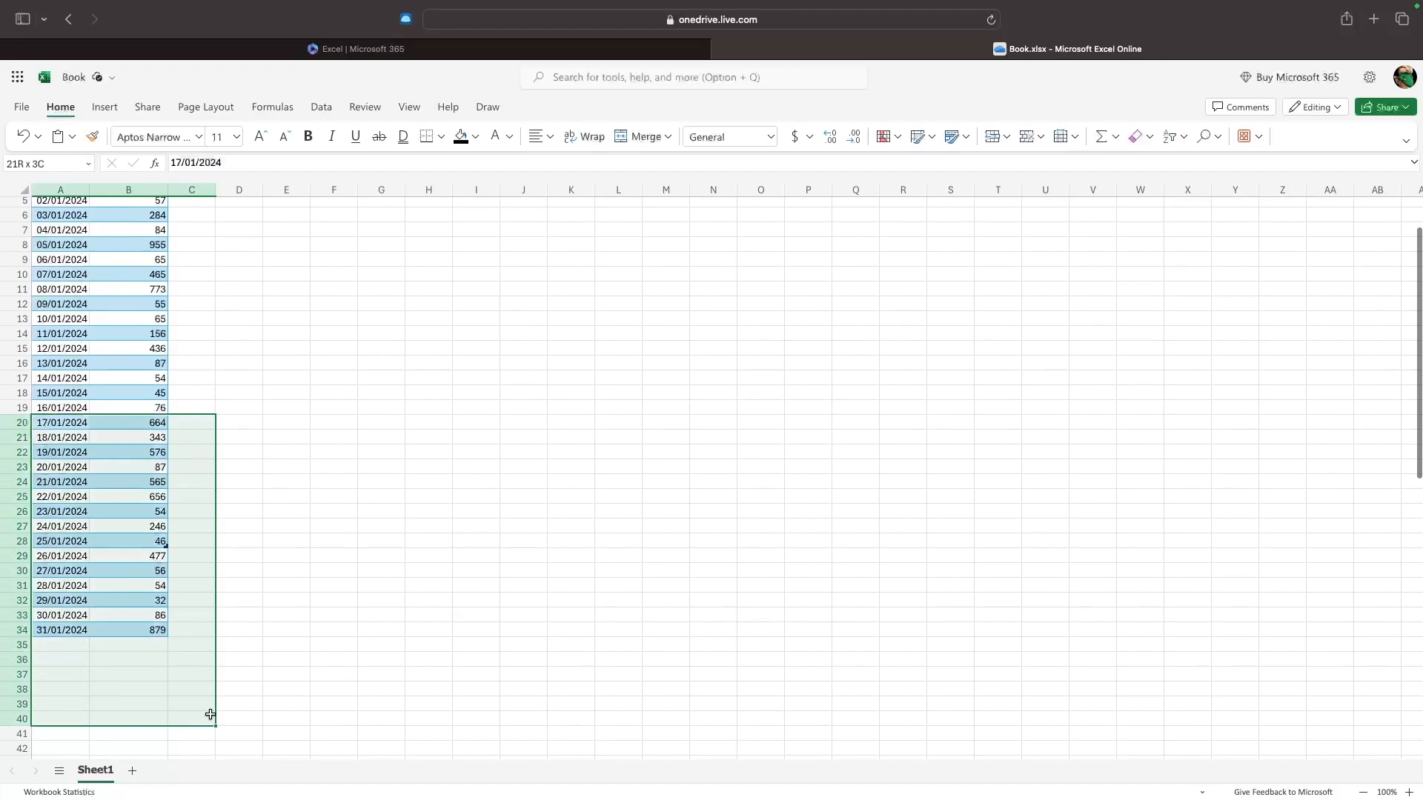
key(Delete)
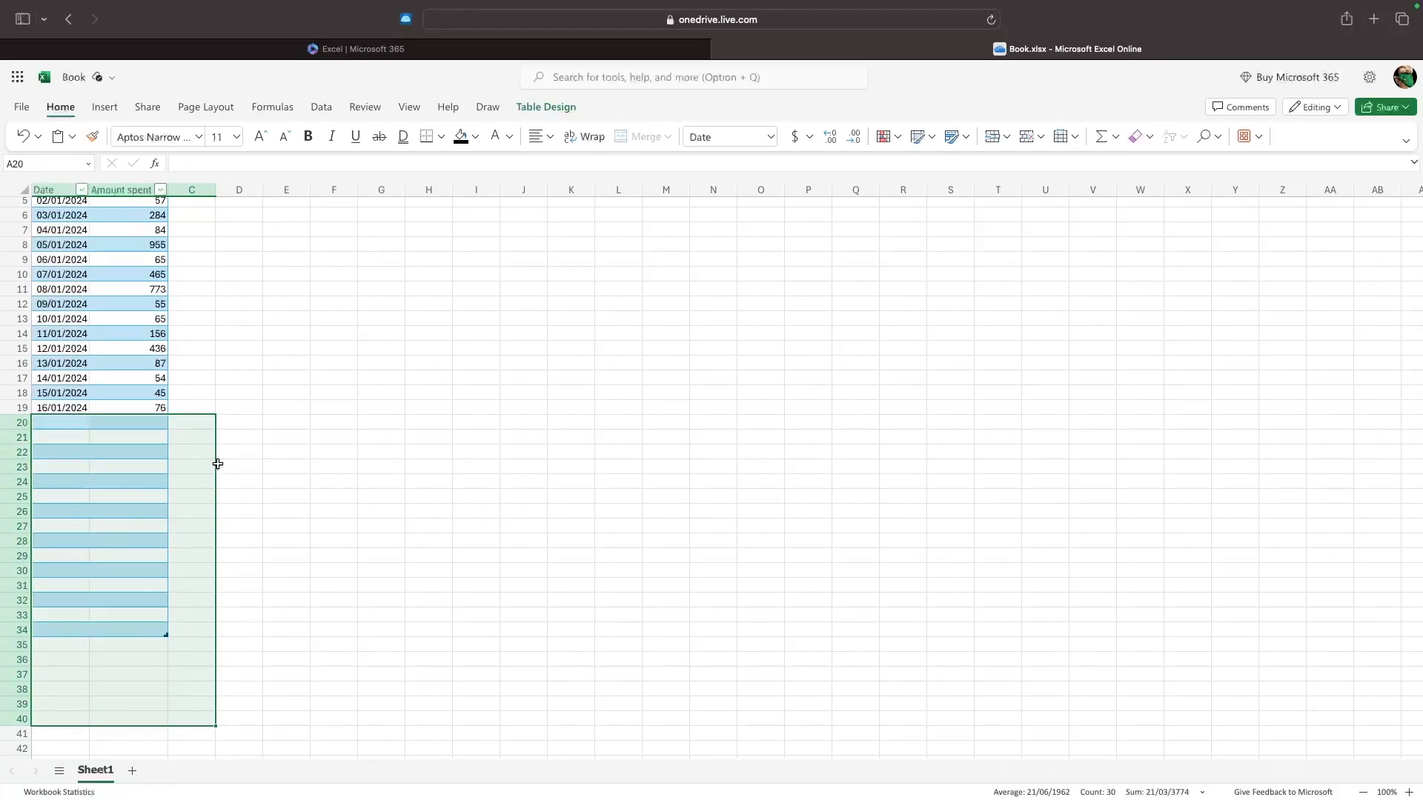
key(super+z)
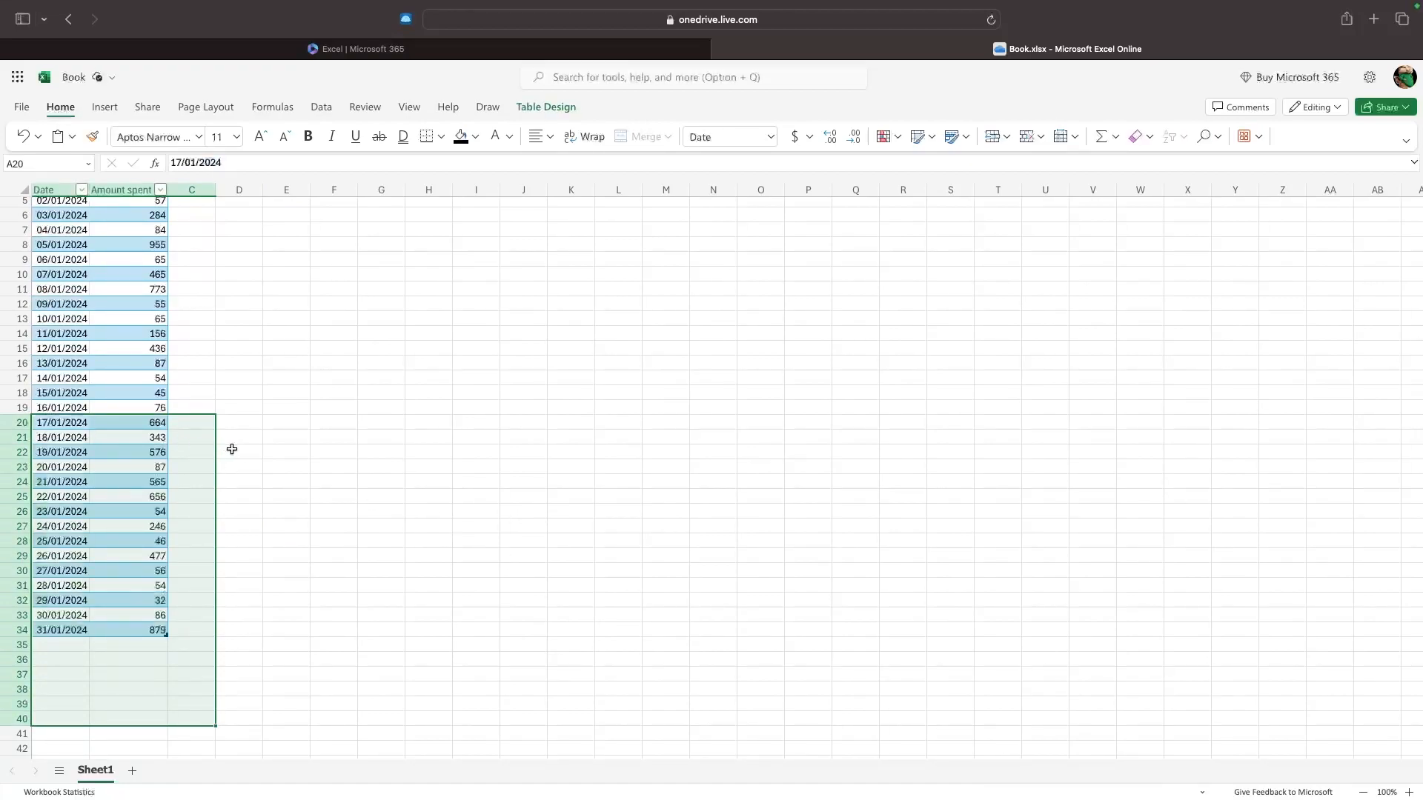
click(268, 437)
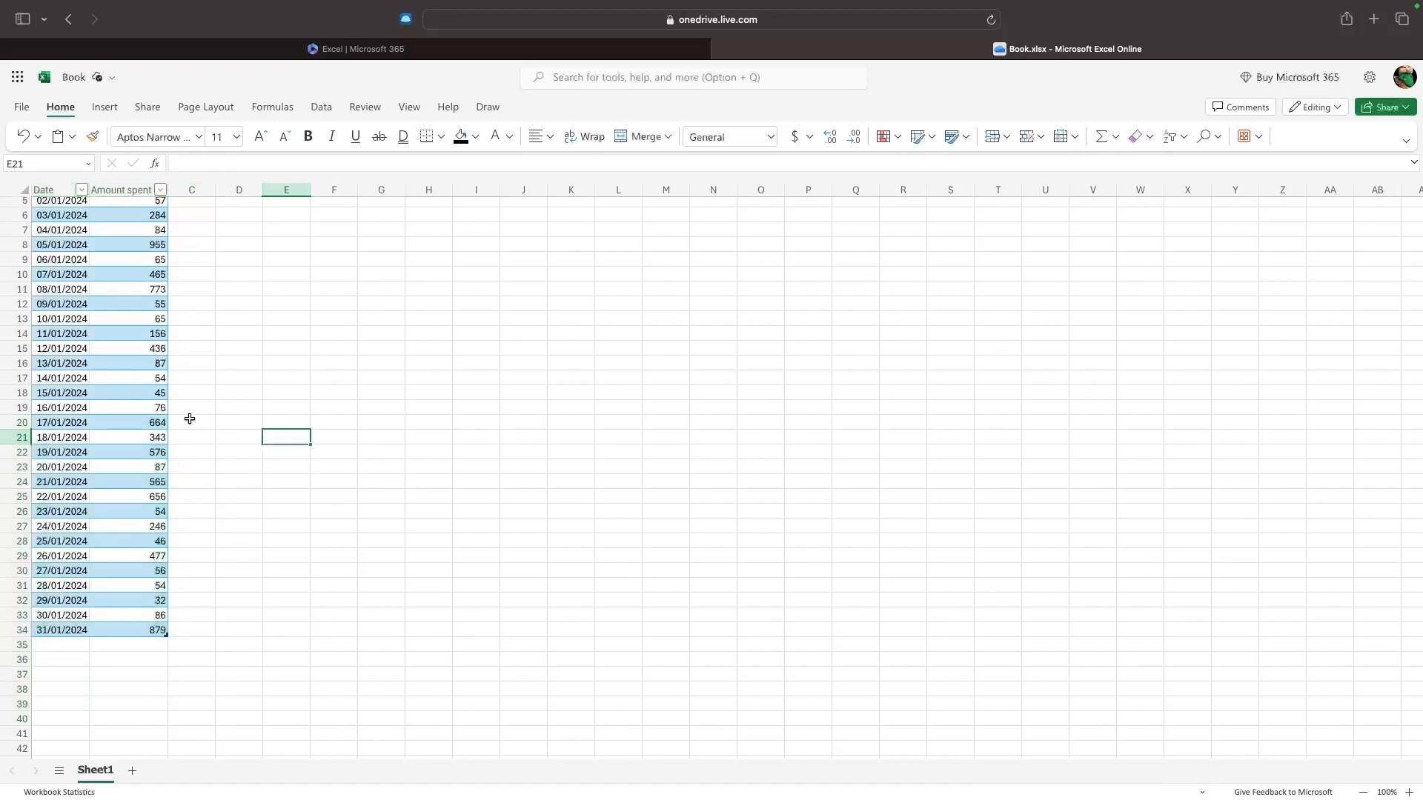
Insert a blank row above the 17/01/2024 entry and remove it again
click(22, 422)
right_click(23, 422)
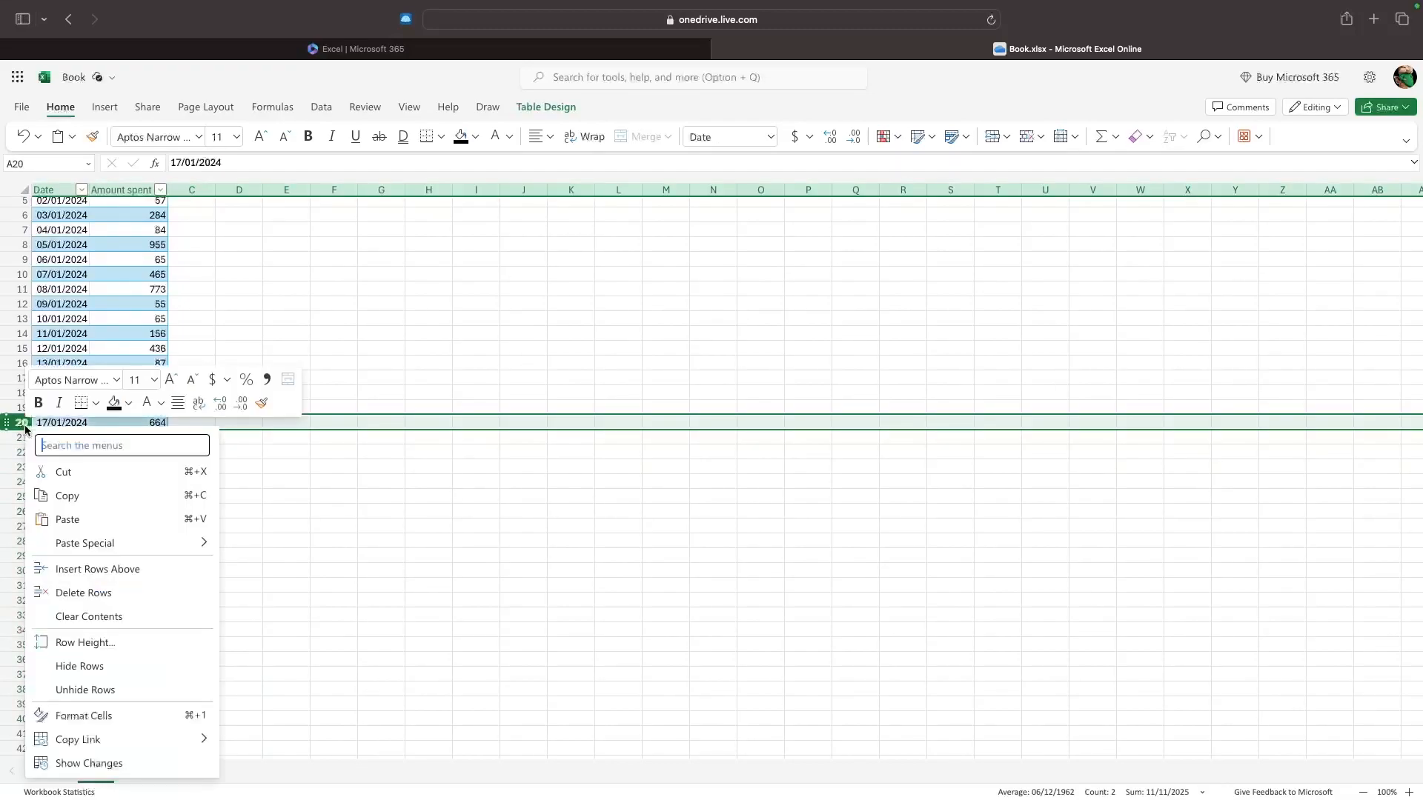
click(76, 569)
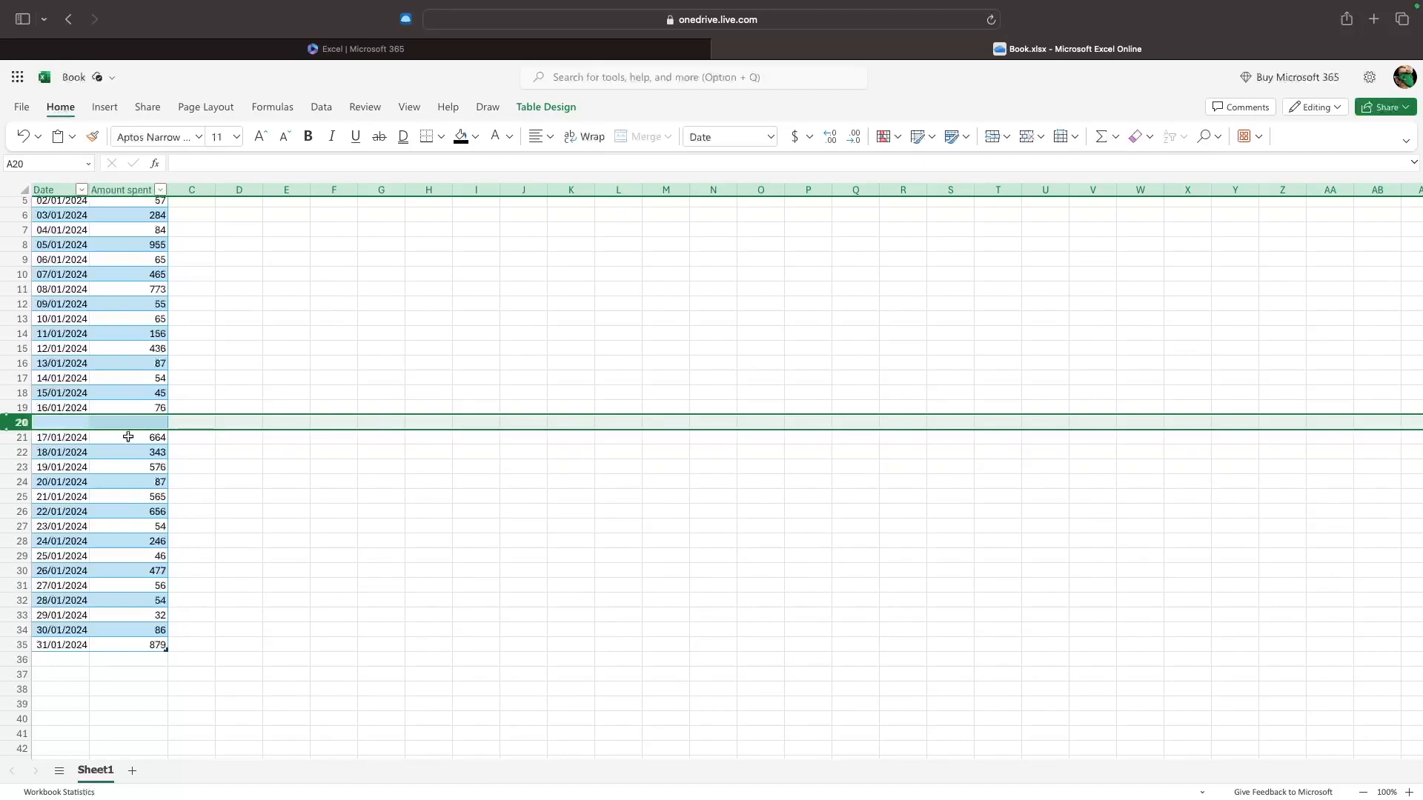
scroll(60, 211, up, 2)
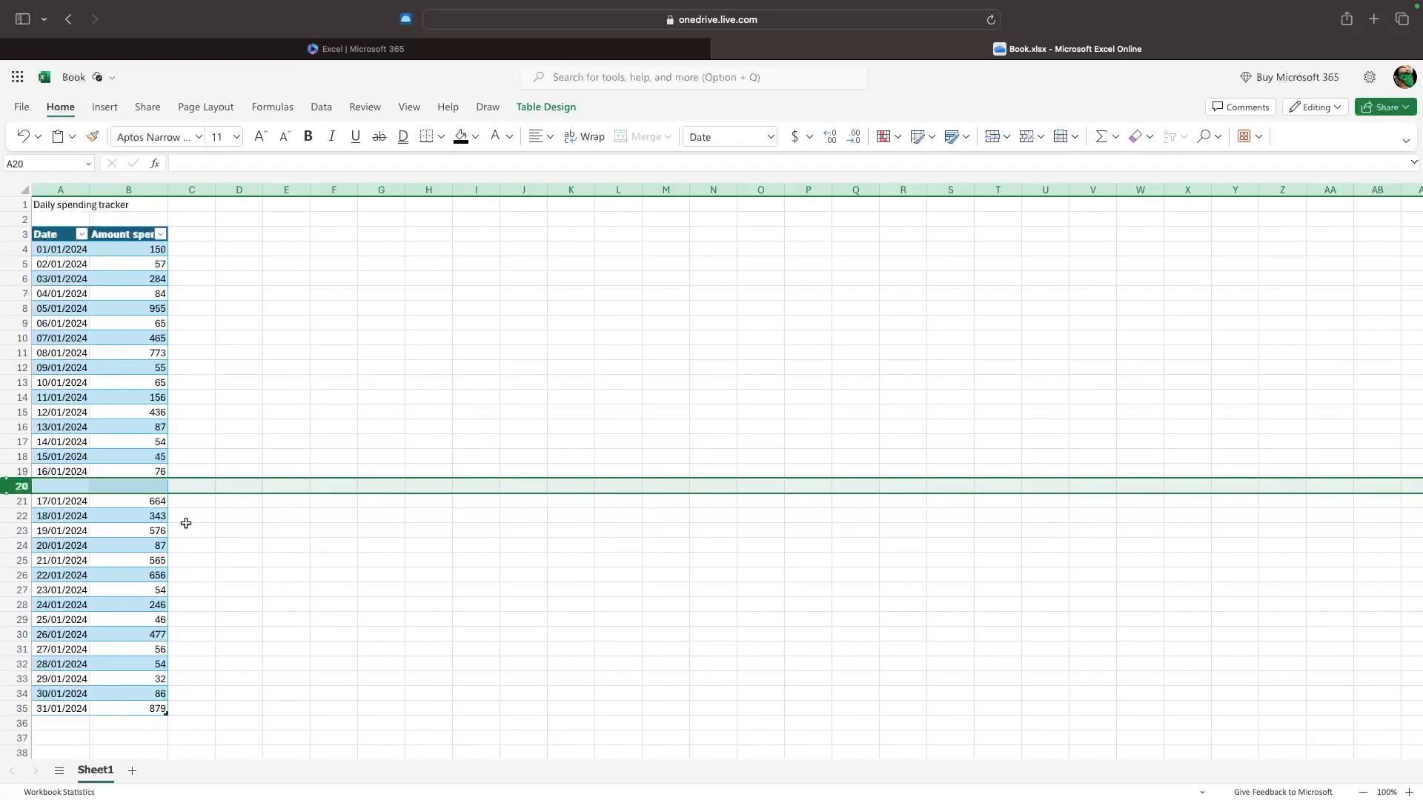
key(ctrl+minus)
click(286, 485)
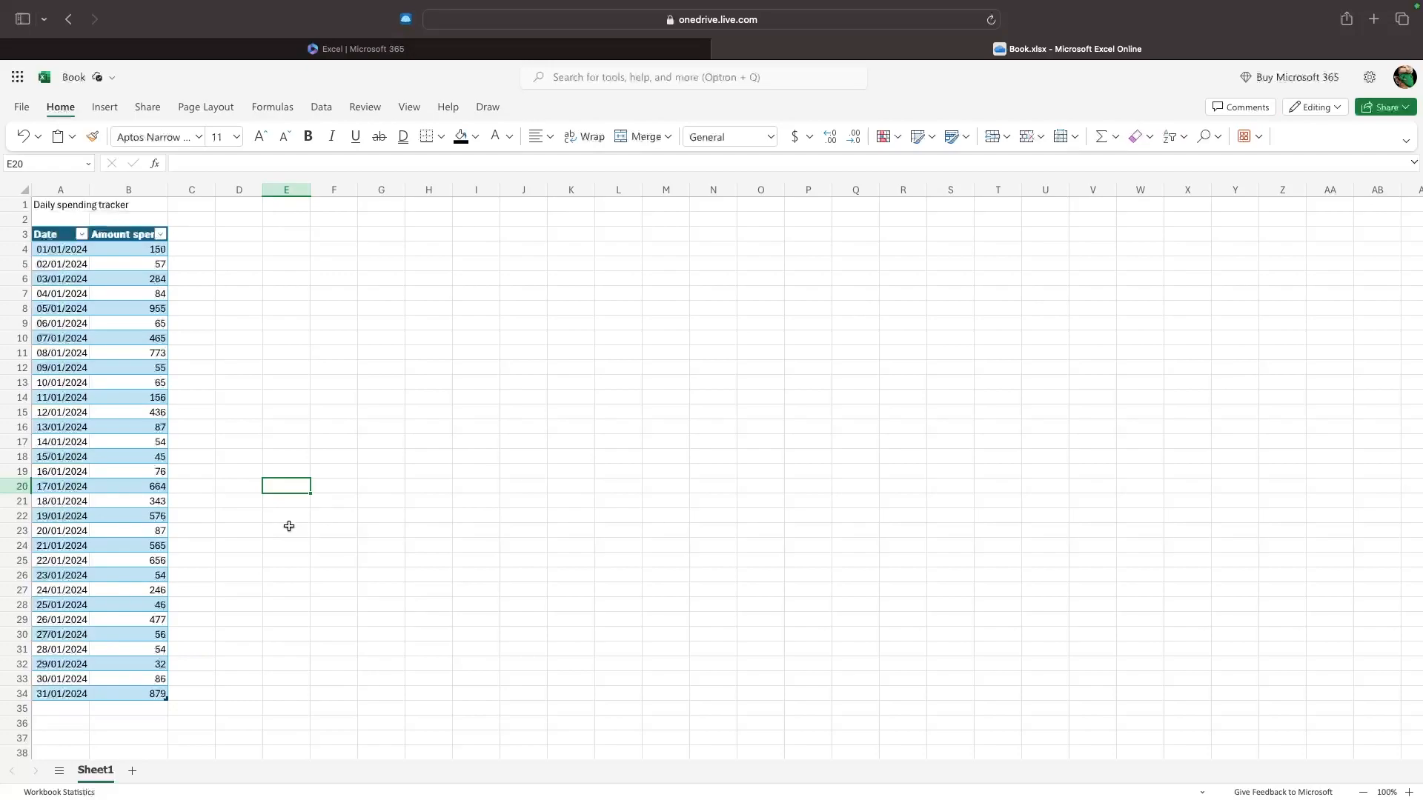
Select the spending amounts in B4:B34 to read their average, count and sum
drag(147, 254, 139, 650)
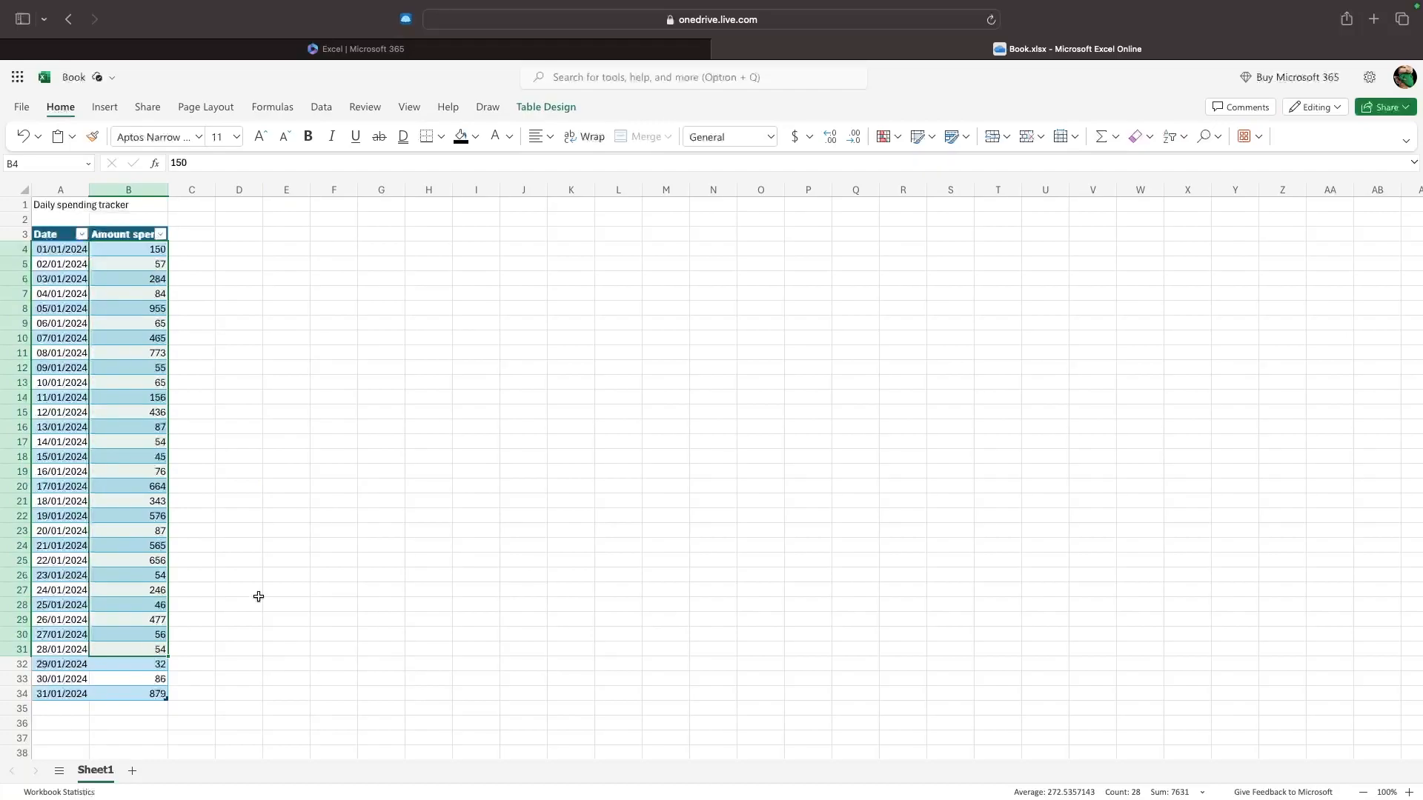
click(298, 579)
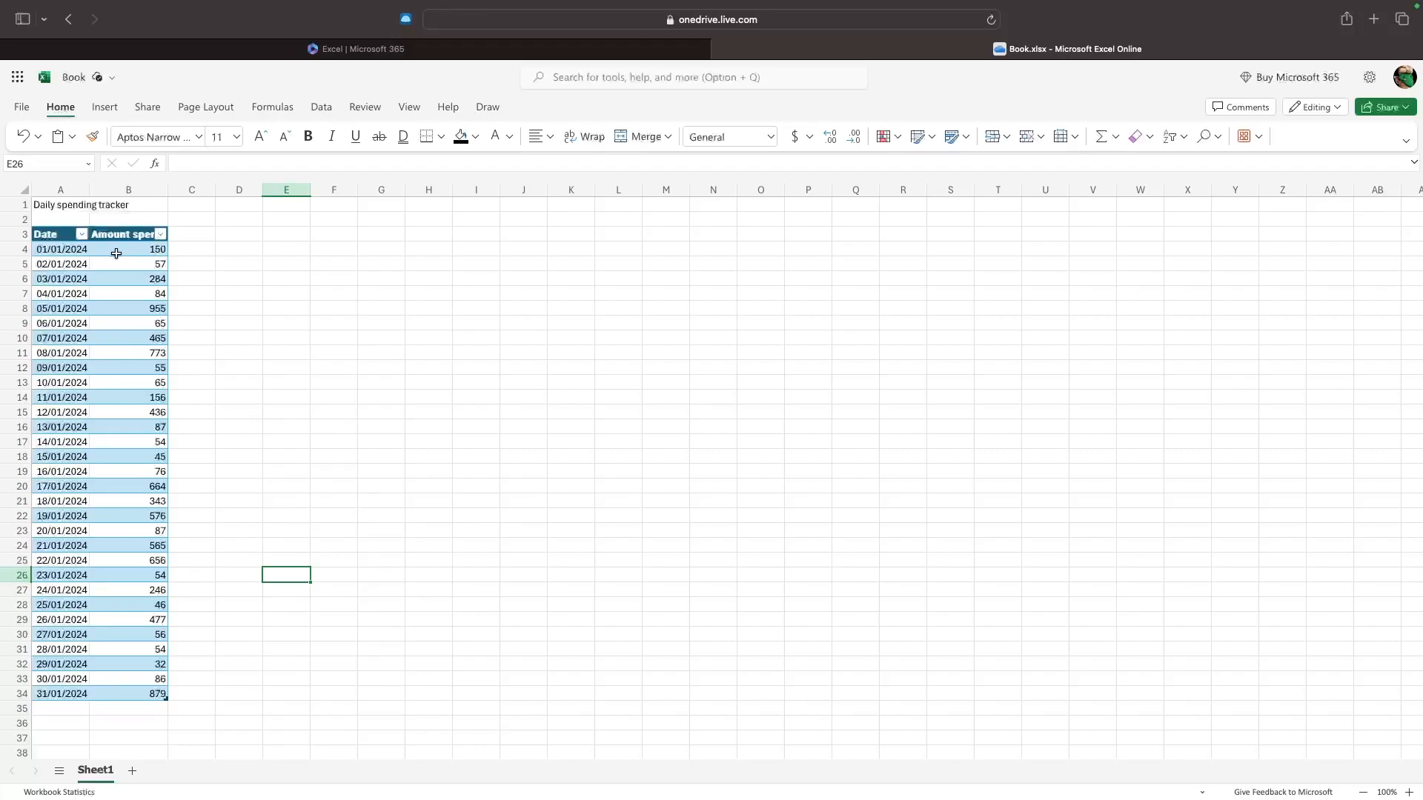
drag(71, 249, 71, 606)
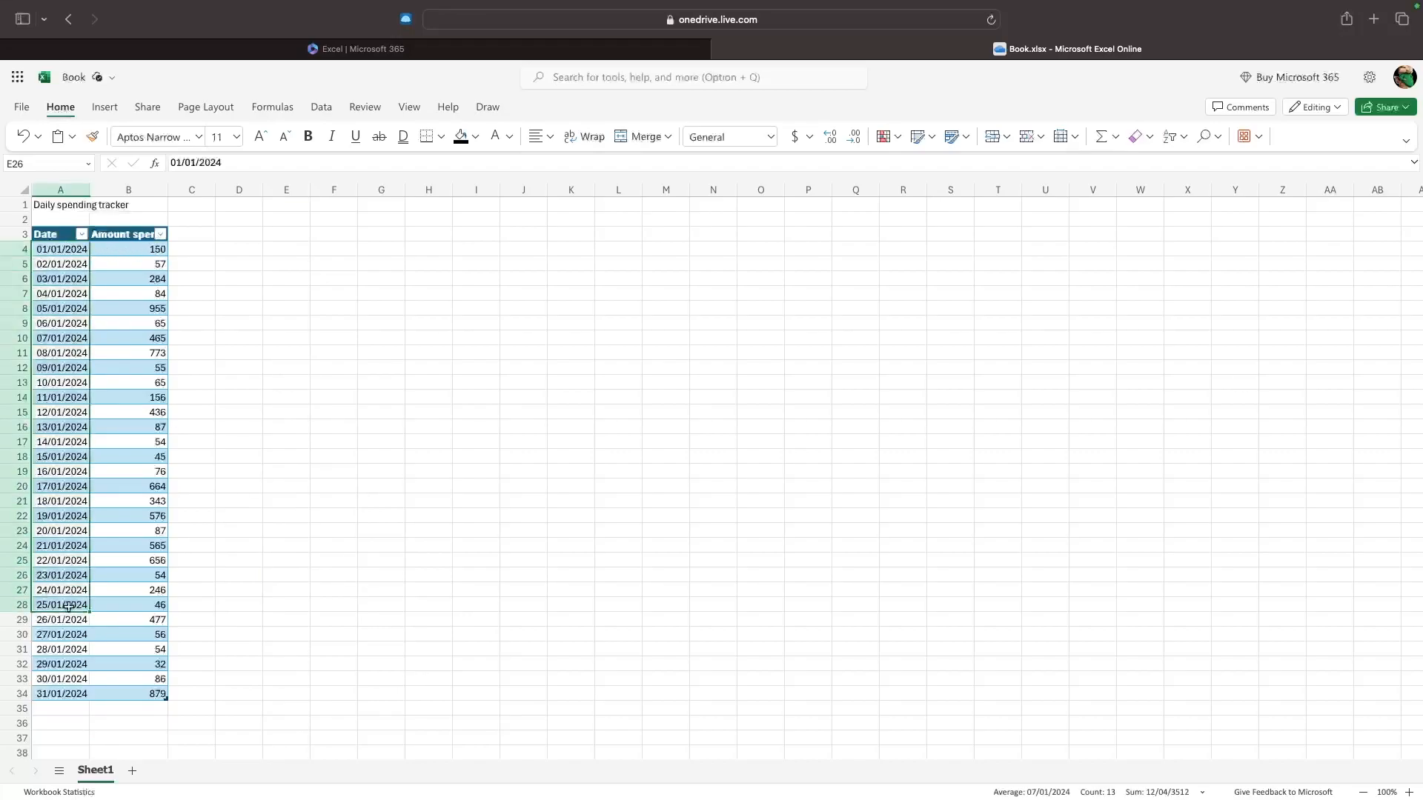
click(267, 475)
click(141, 249)
drag(140, 249, 116, 691)
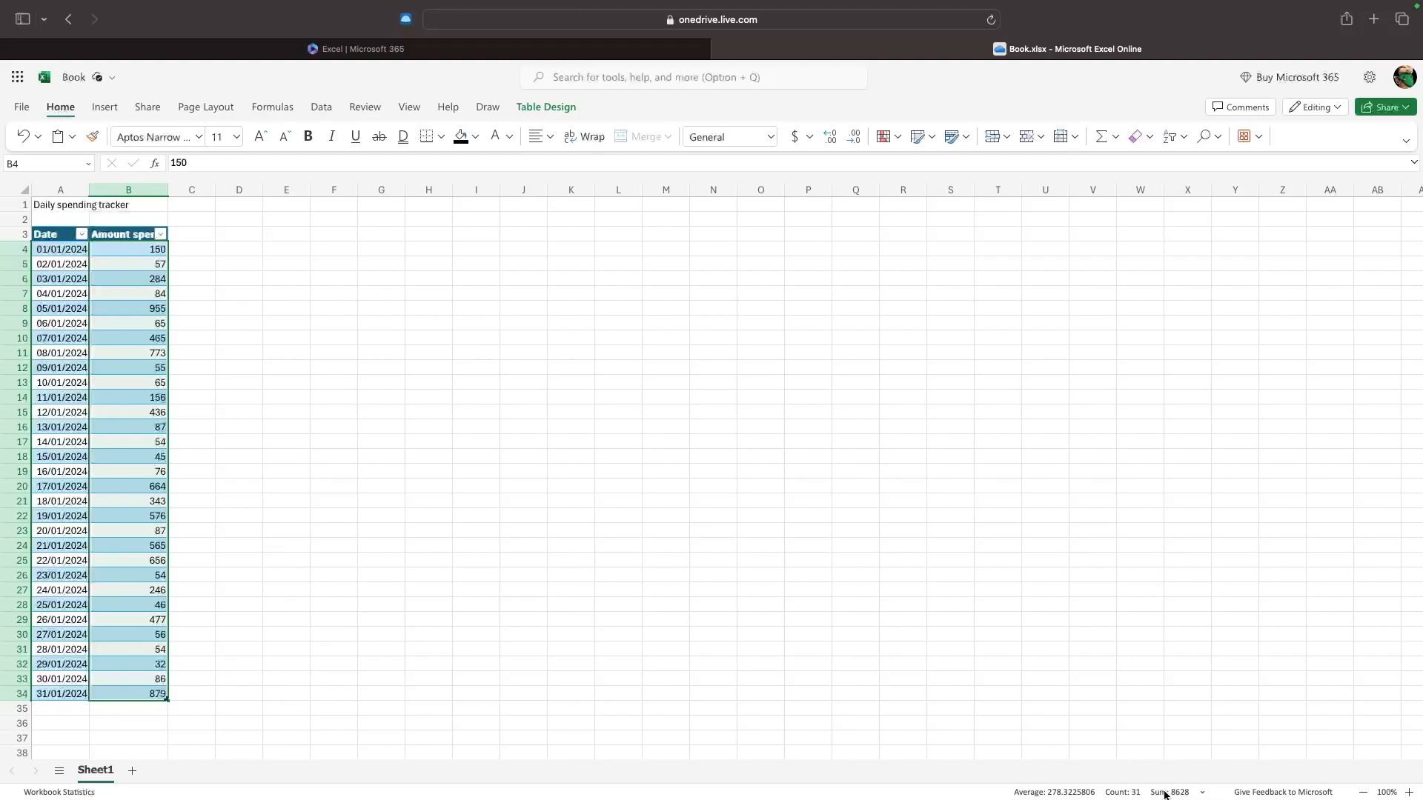
Customise the status bar to show Min and Max for the selection and hide Count
click(1203, 793)
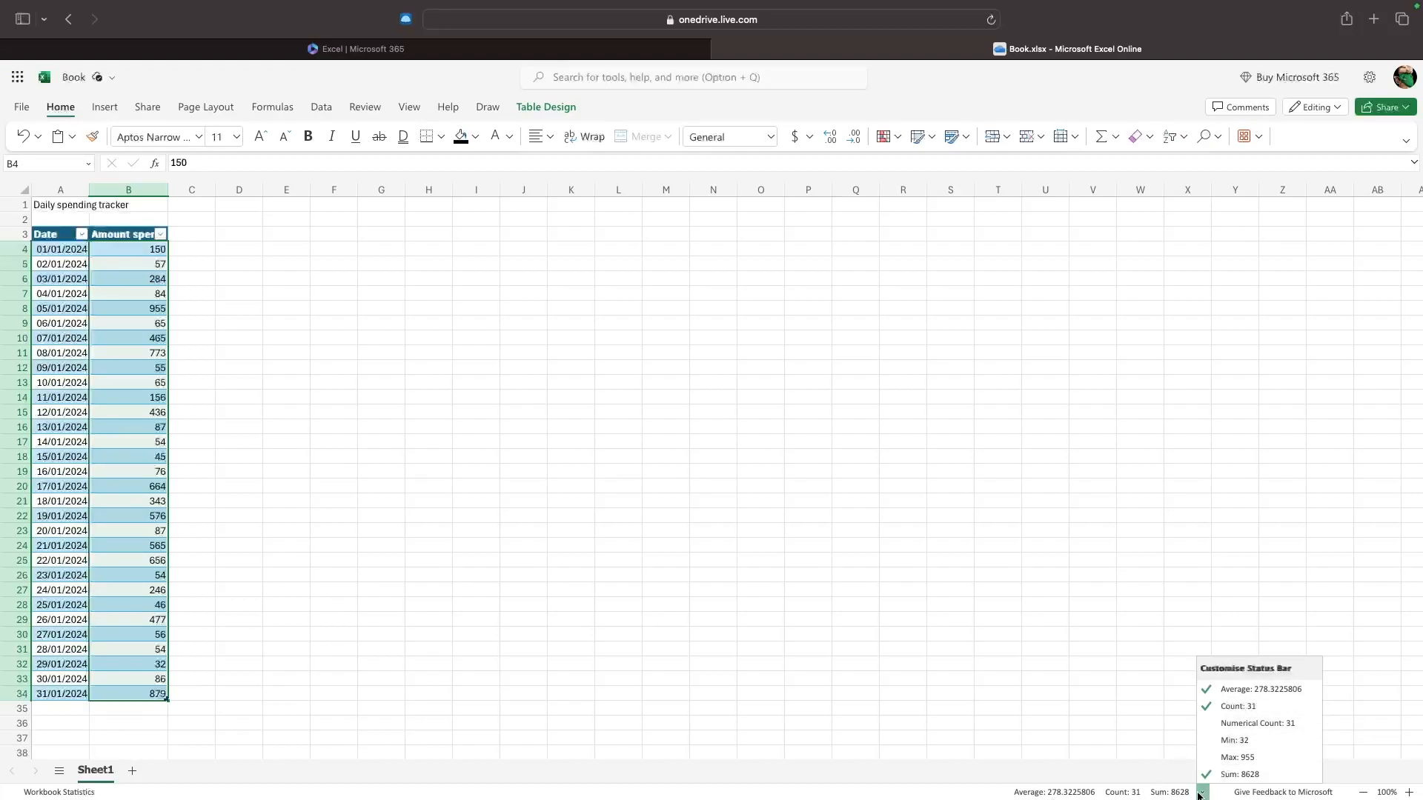
click(1245, 761)
click(1243, 744)
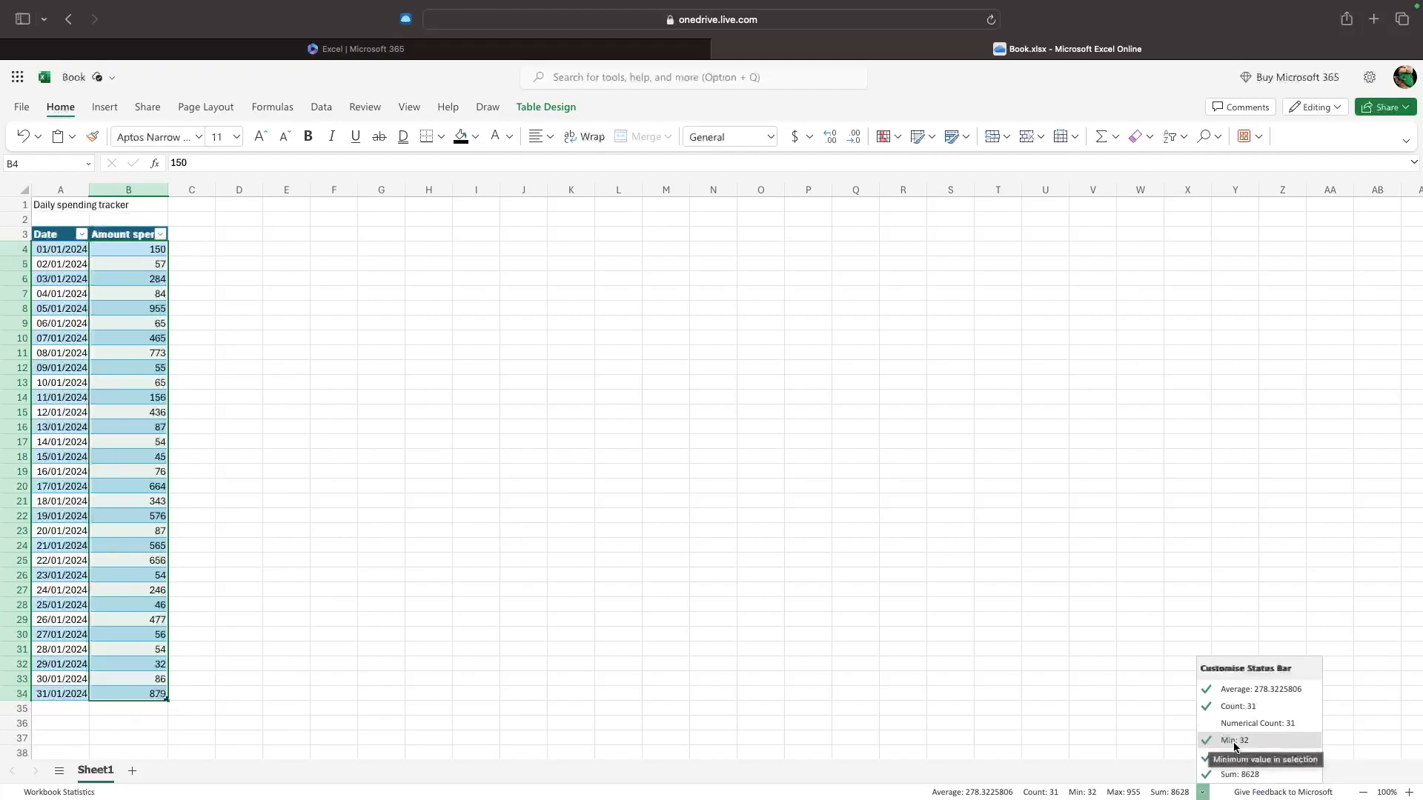
click(1235, 708)
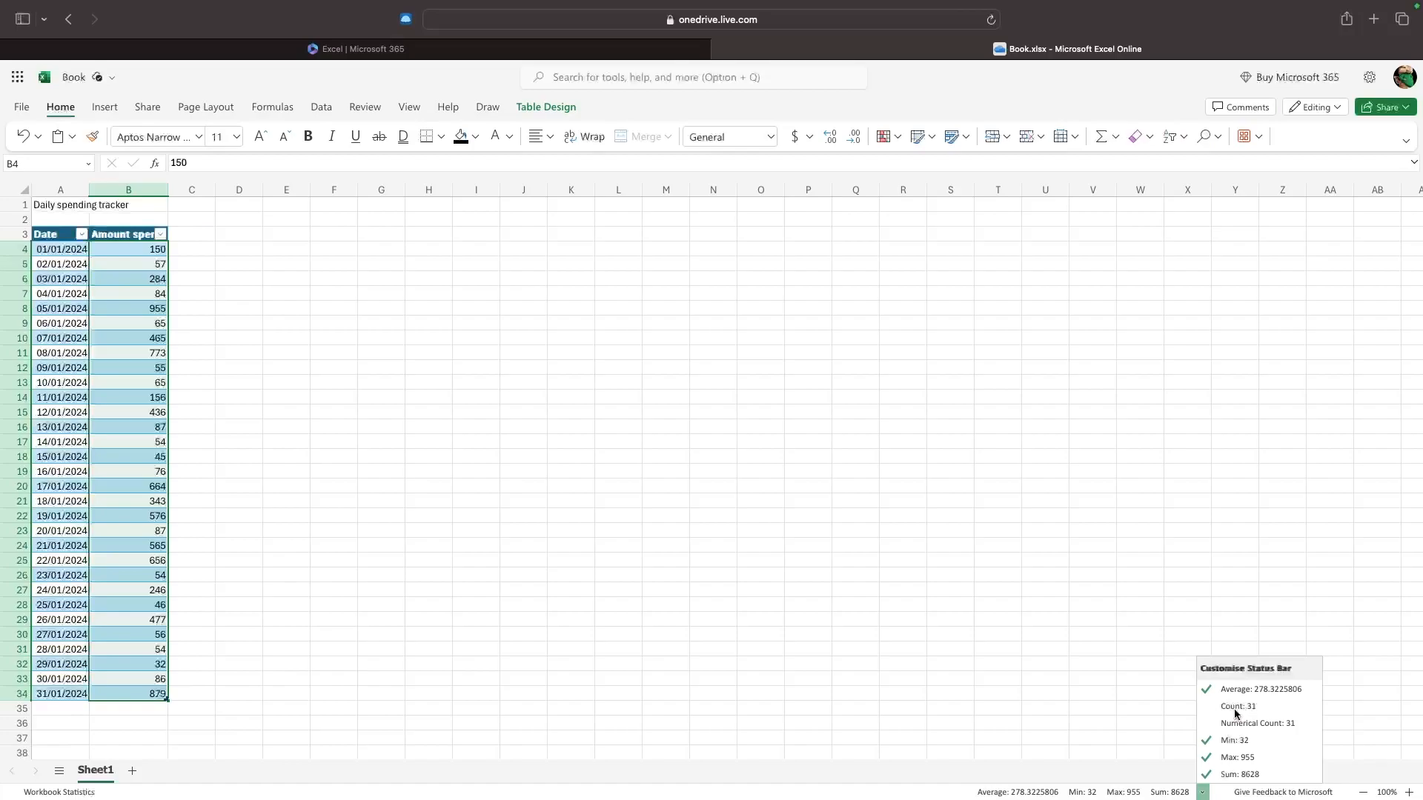
click(1144, 677)
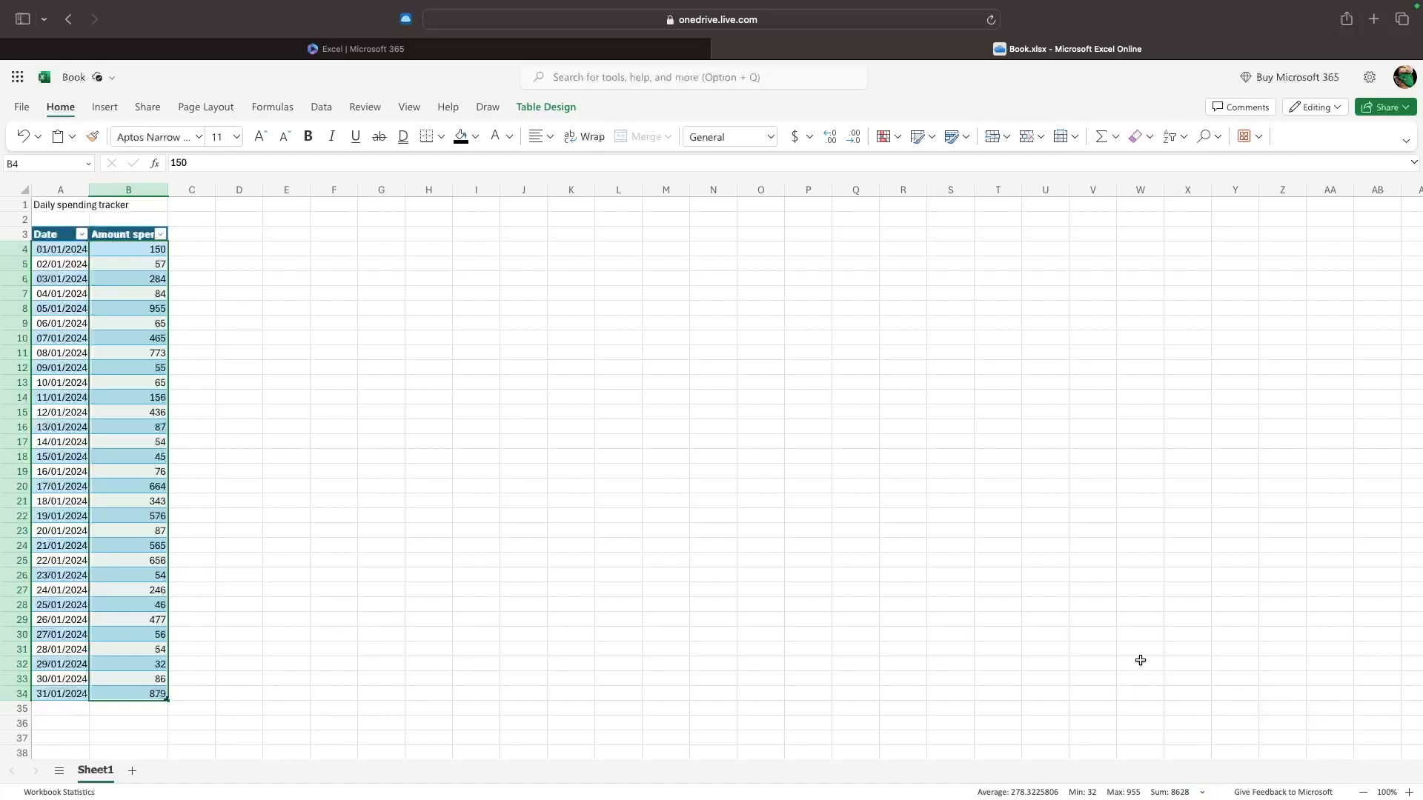
scroll(1039, 559, down, 1)
scroll(1040, 559, up, 1)
click(1040, 559)
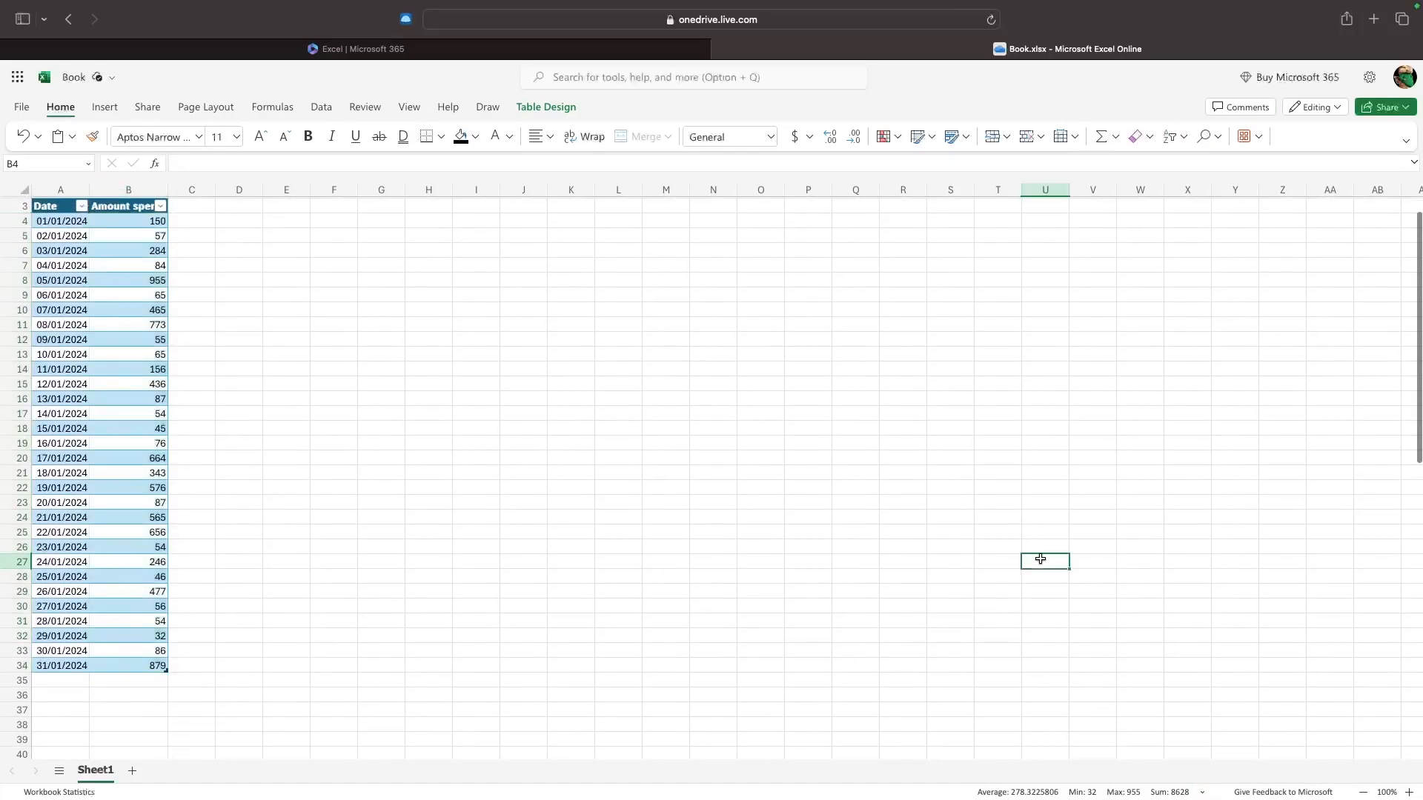
click(136, 222)
drag(134, 260, 128, 680)
Enter the label "Jan Total" in cell A36 below the table
scroll(1020, 566, down, 8)
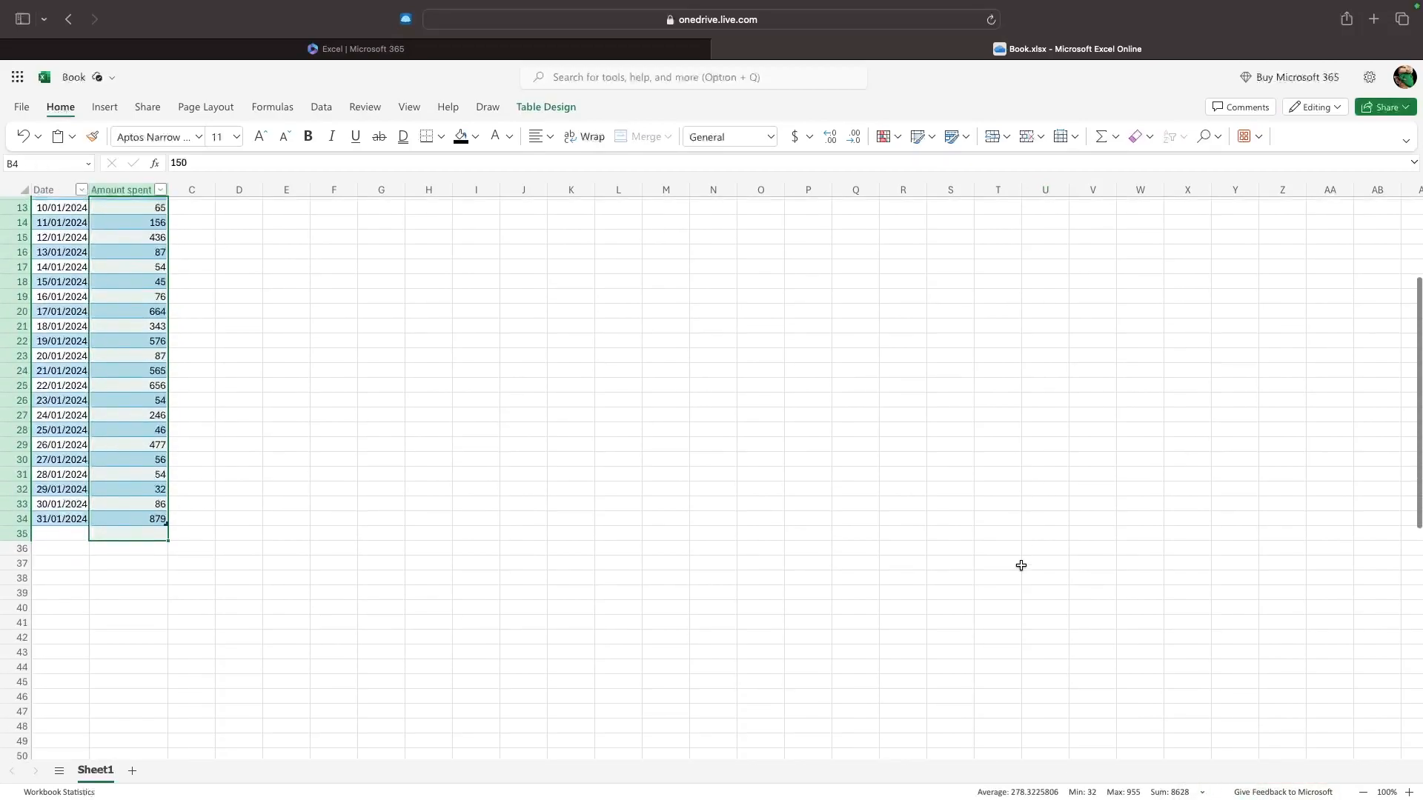
click(60, 346)
text(jan)
key(BackSpace)
key(BackSpace)
key(BackSpace)
text(Jan To)
key(Return)
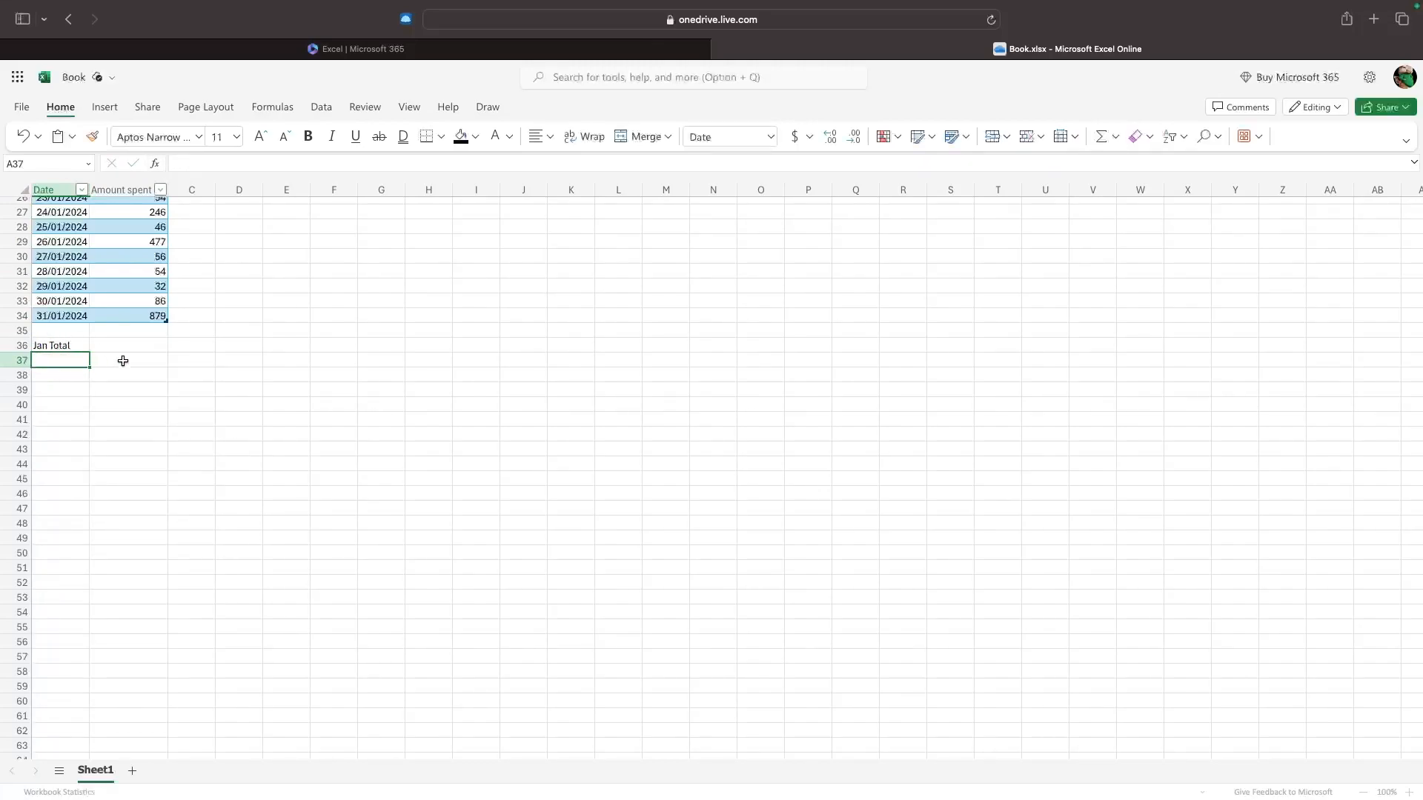
scroll(123, 361, up, 8)
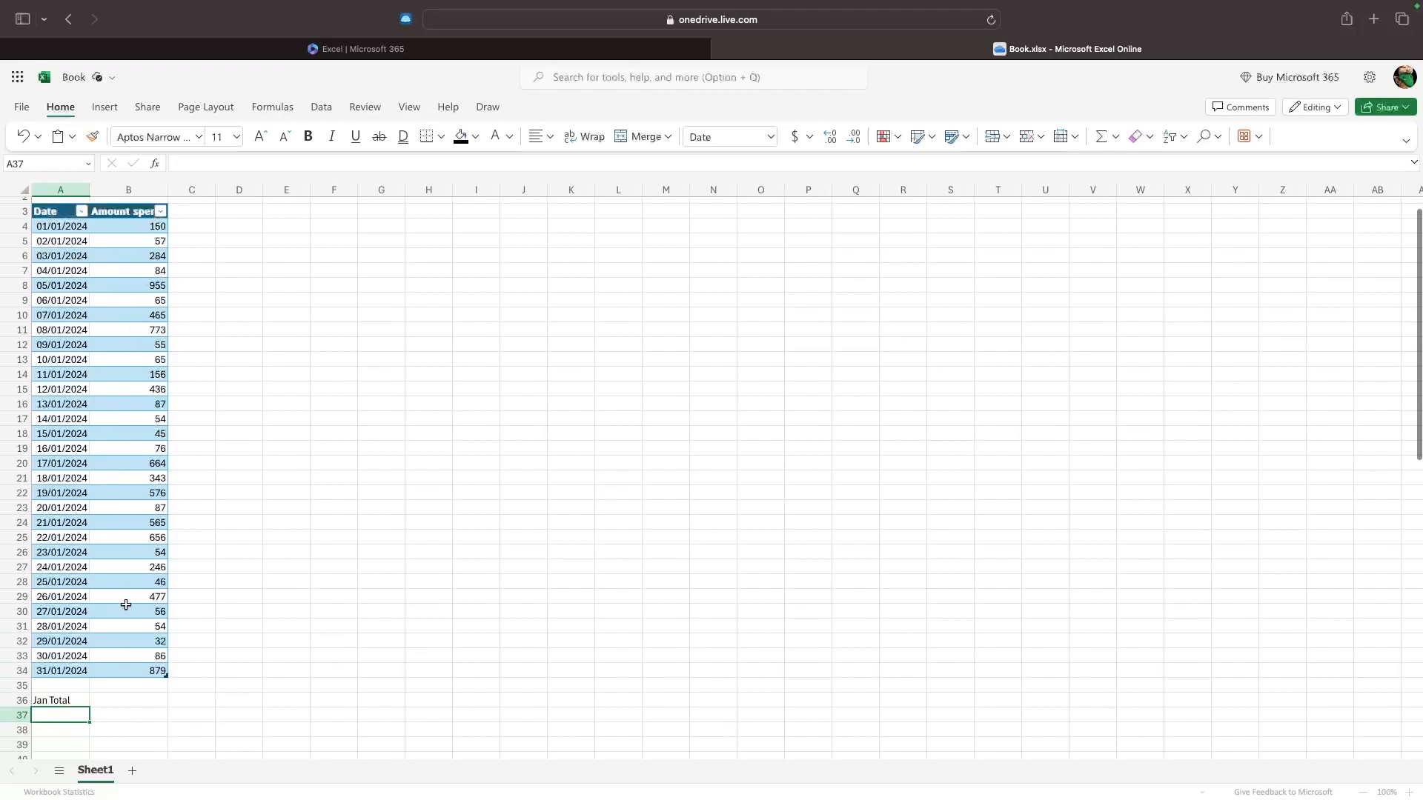
scroll(126, 605, down, 3)
scroll(219, 410, up, 5)
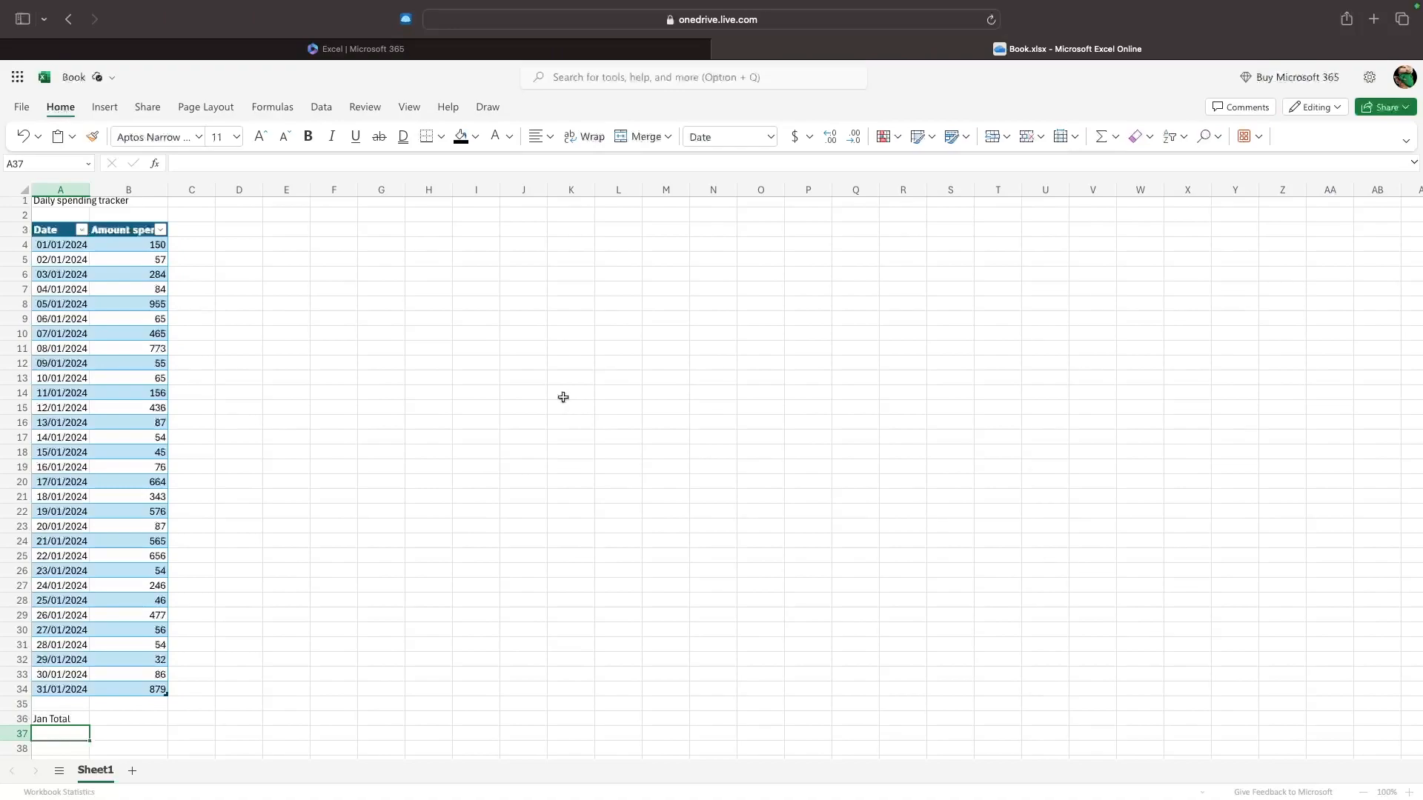
click(149, 721)
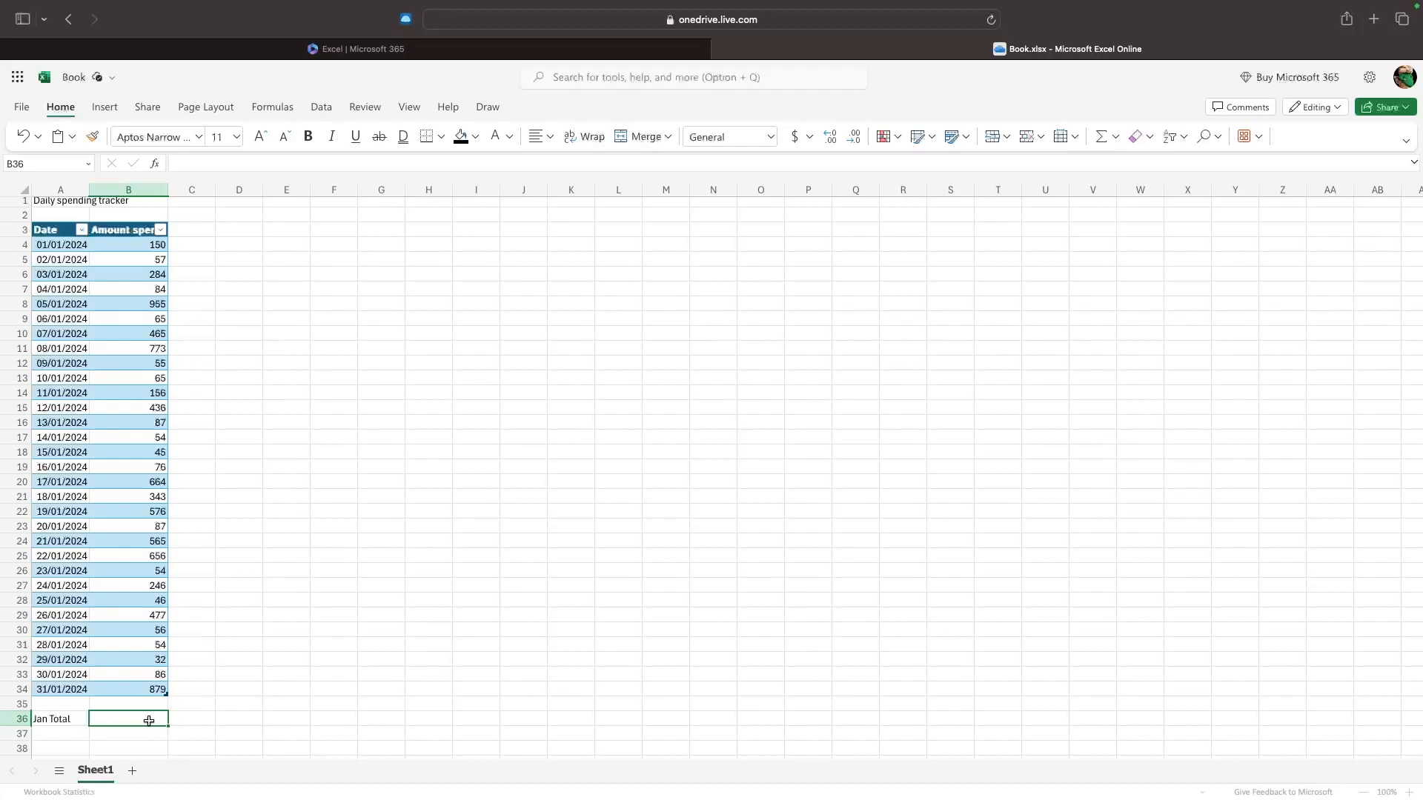
click(155, 164)
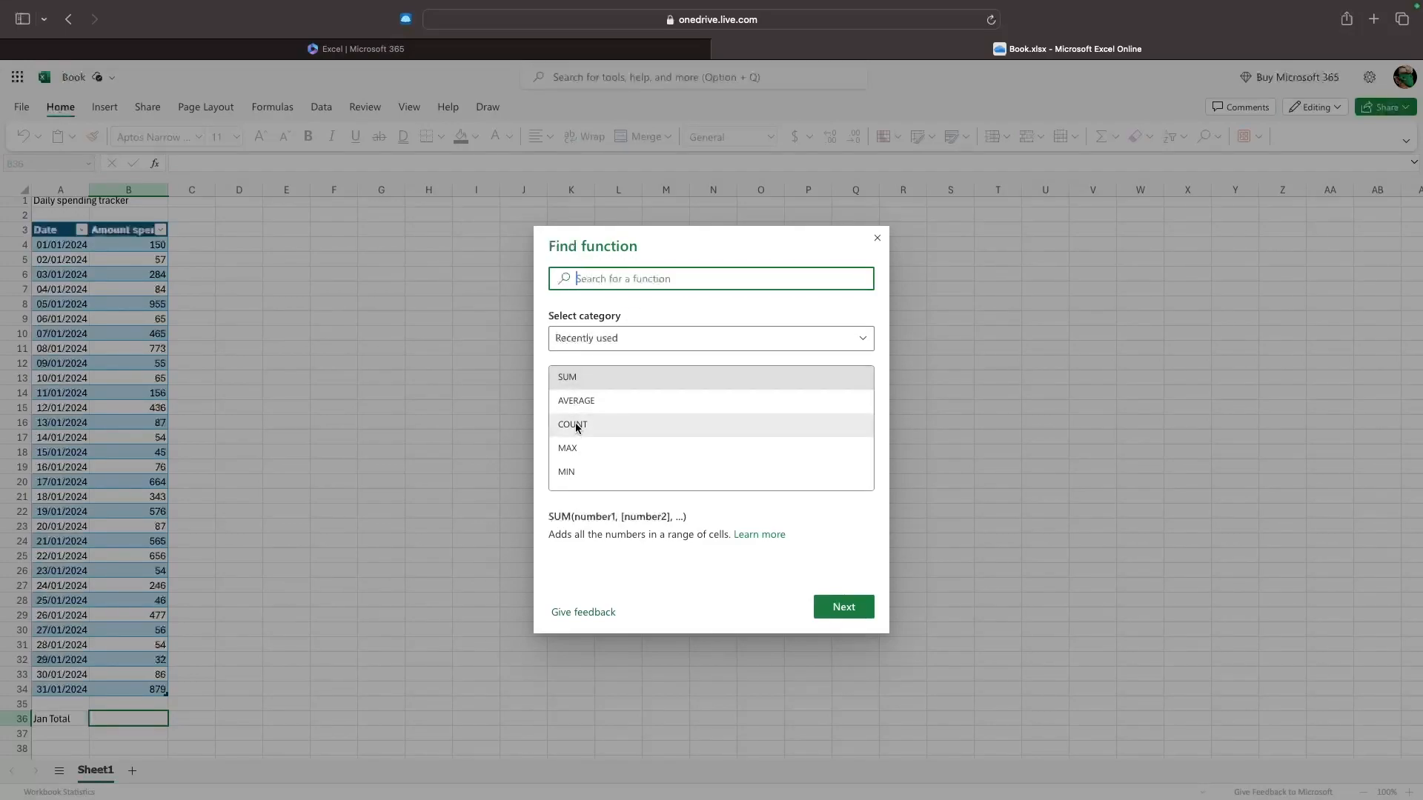
scroll(577, 428, down, 2)
scroll(577, 429, up, 2)
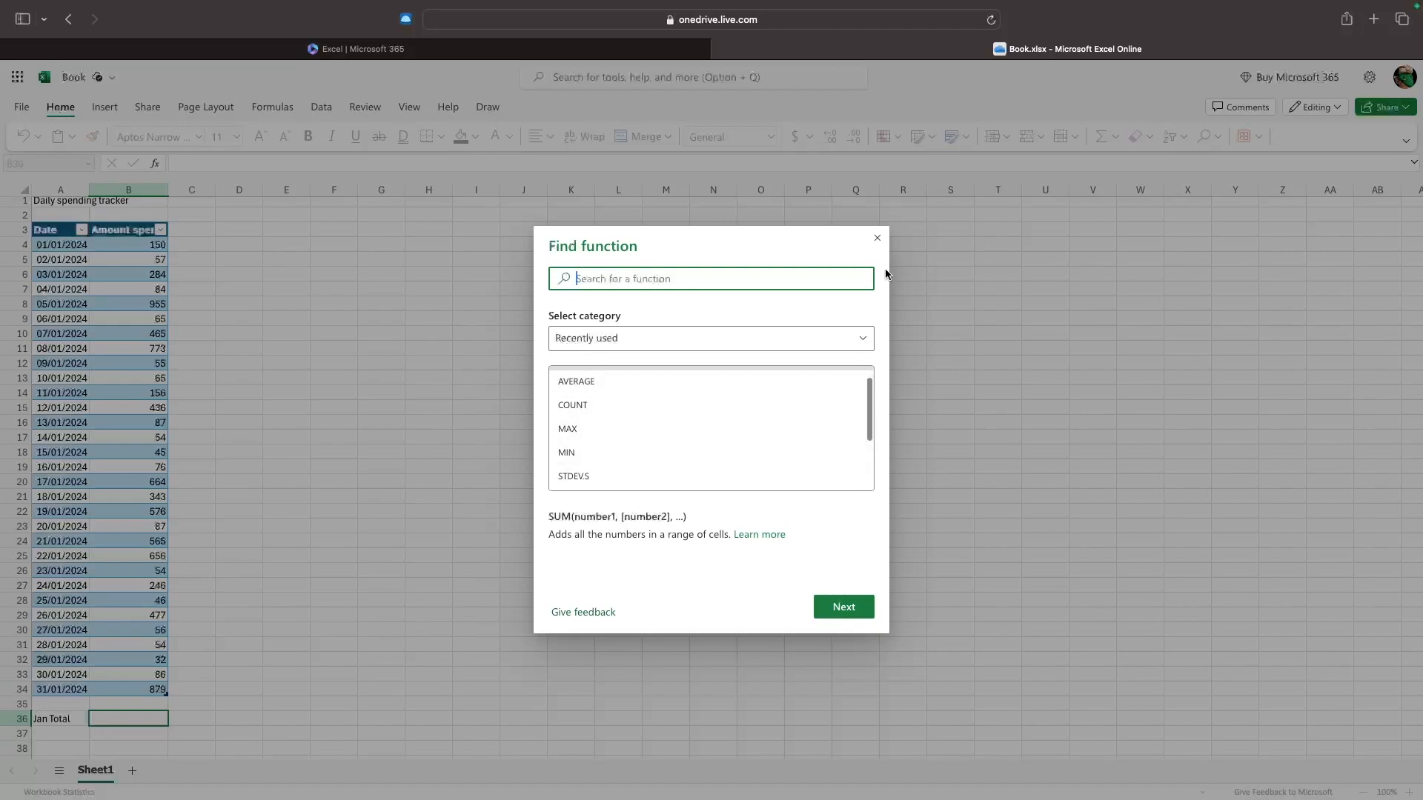
click(878, 238)
drag(132, 245, 136, 690)
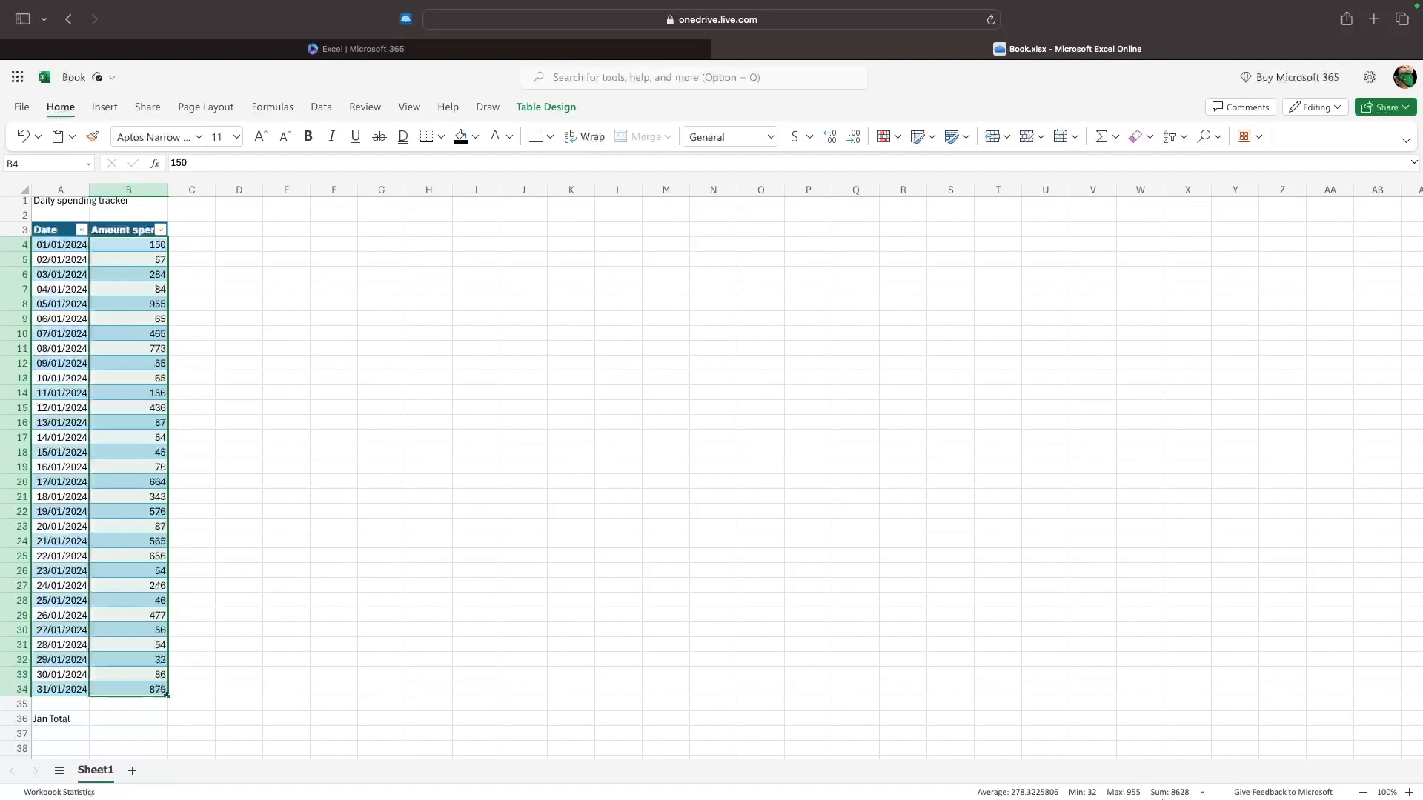
click(235, 246)
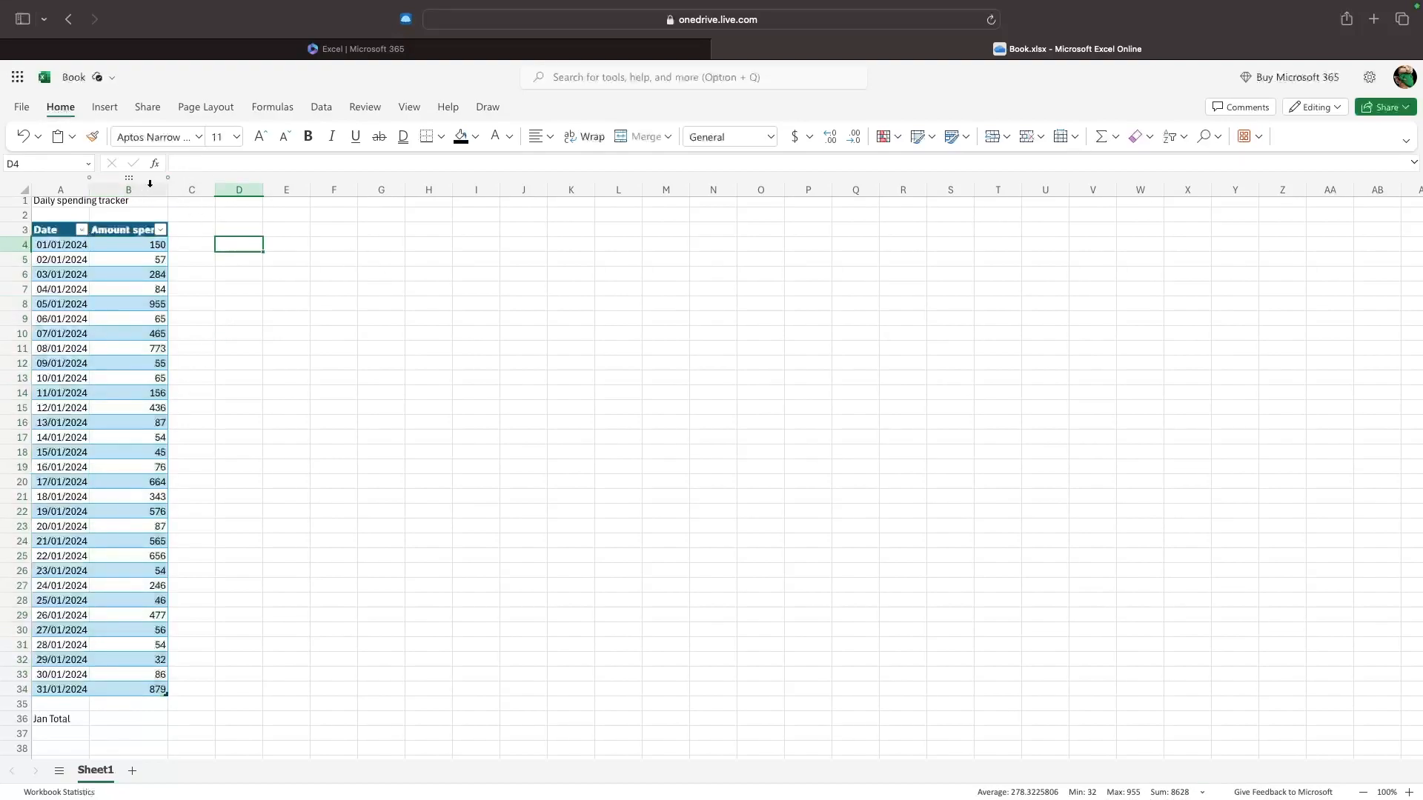
Start a SUM function for the January total in cell B36
click(115, 719)
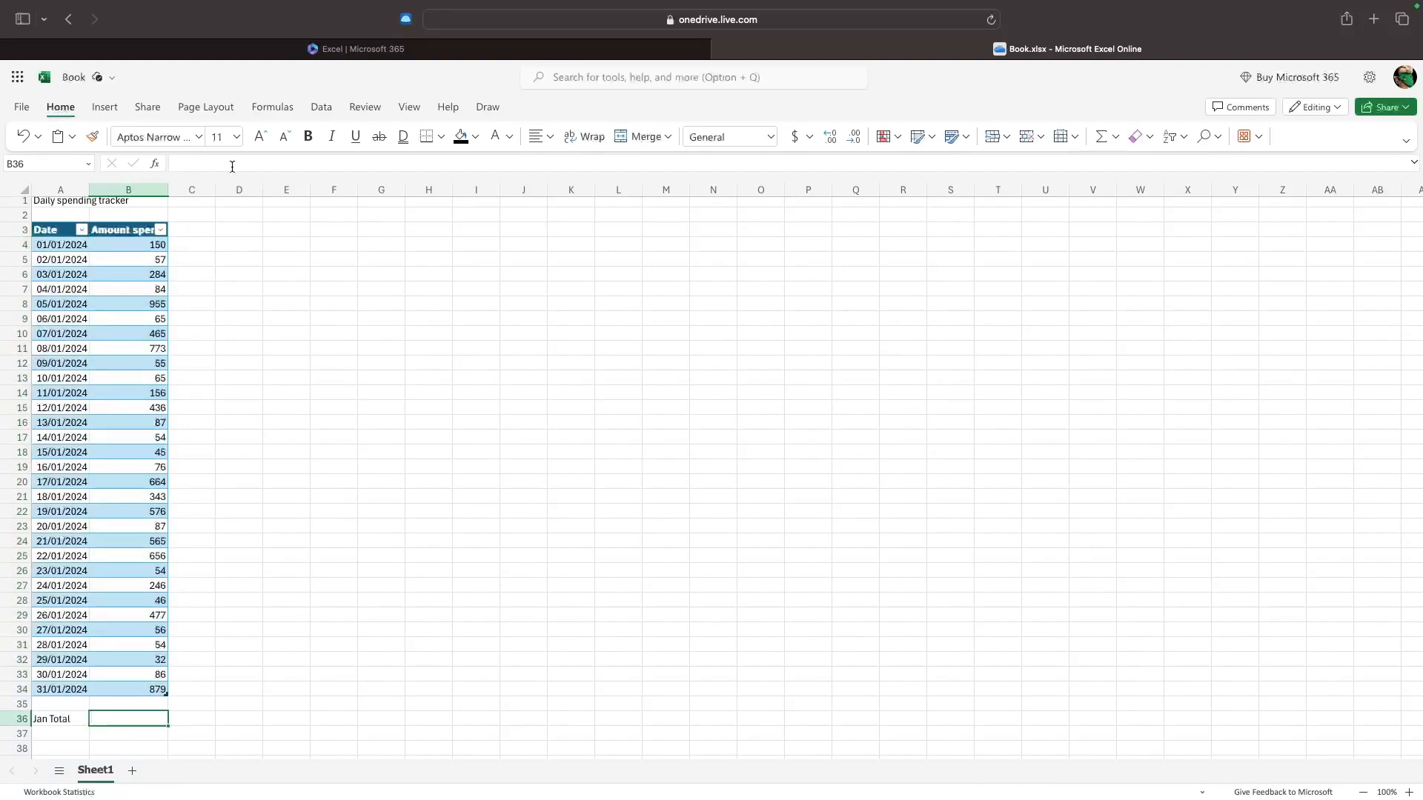
click(155, 163)
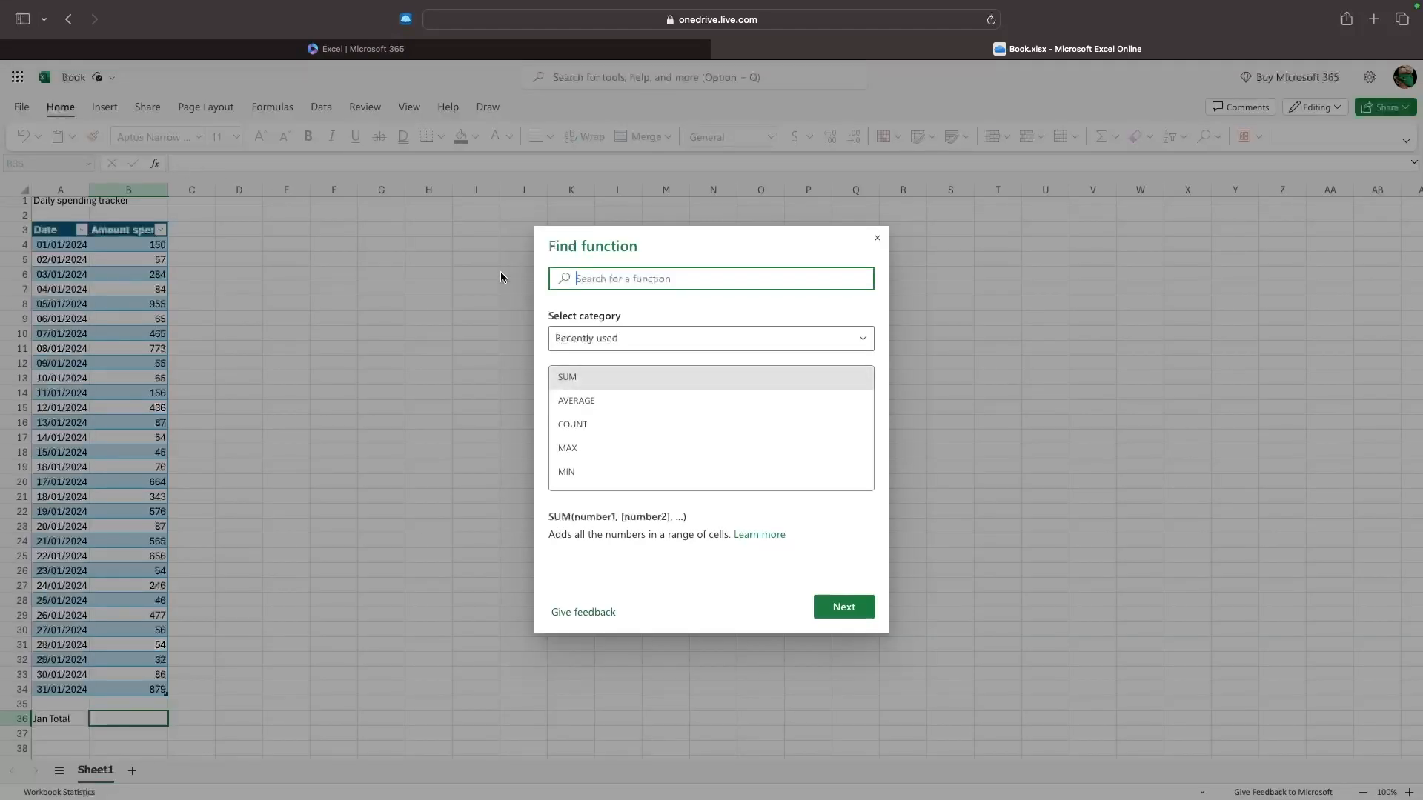
double_click(578, 380)
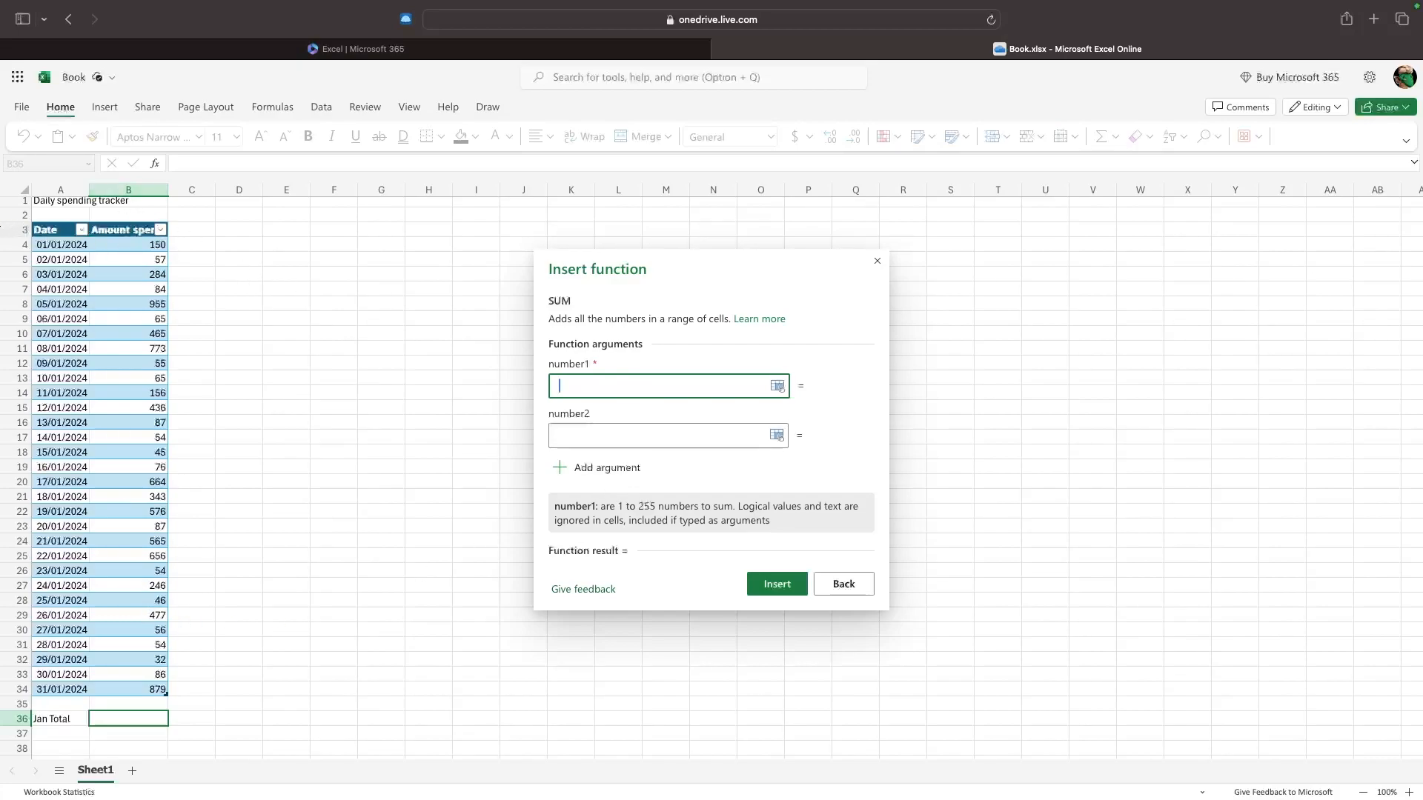
Try adding cells B4, B5 and B6 as separate SUM arguments, and clear them again
click(141, 247)
click(611, 440)
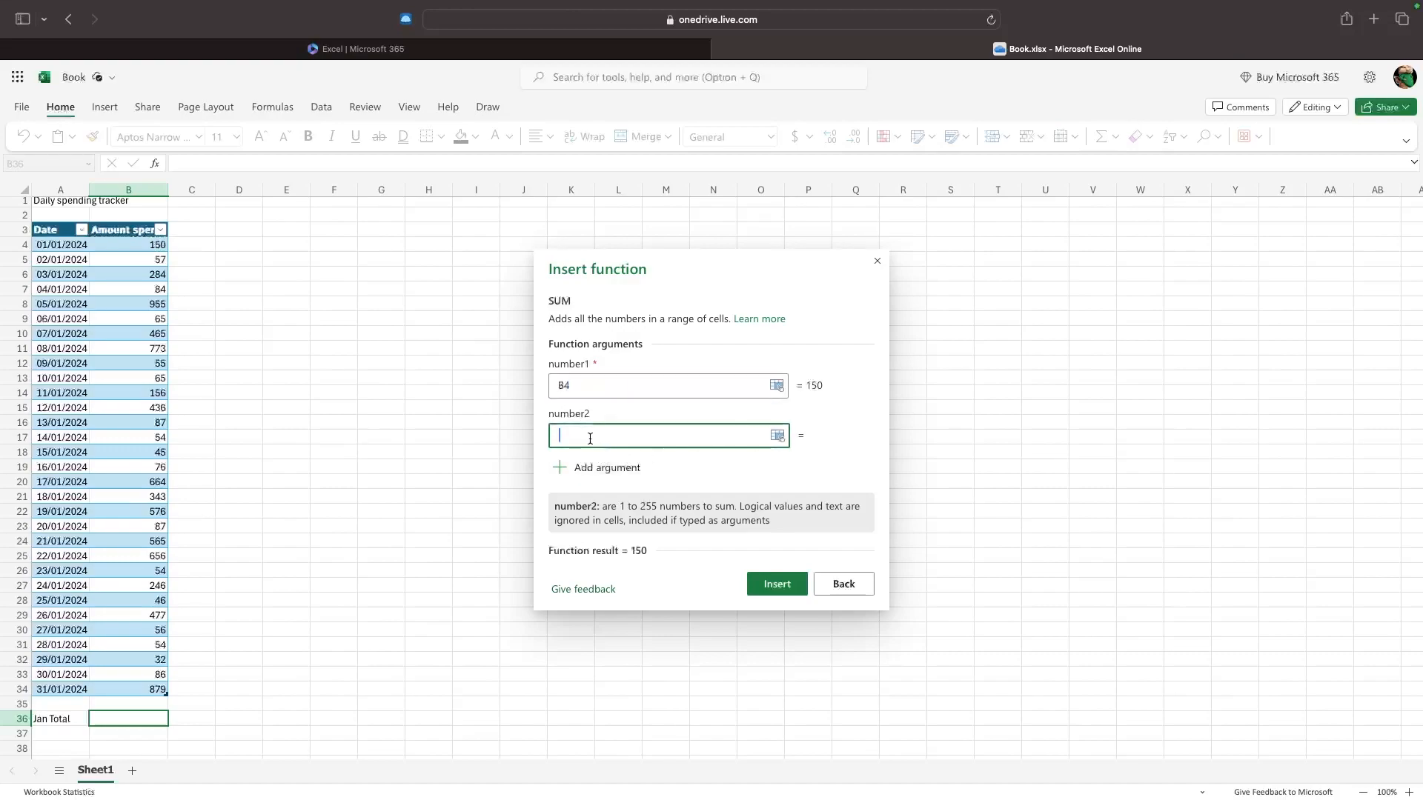
click(163, 259)
click(605, 468)
click(123, 276)
key(BackSpace)
key(BackSpace)
click(643, 393)
key(BackSpace)
key(BackSpace)
scroll(639, 390, up, 2)
Set the first SUM argument to the range B4:B34 and insert the function into B36
click(626, 386)
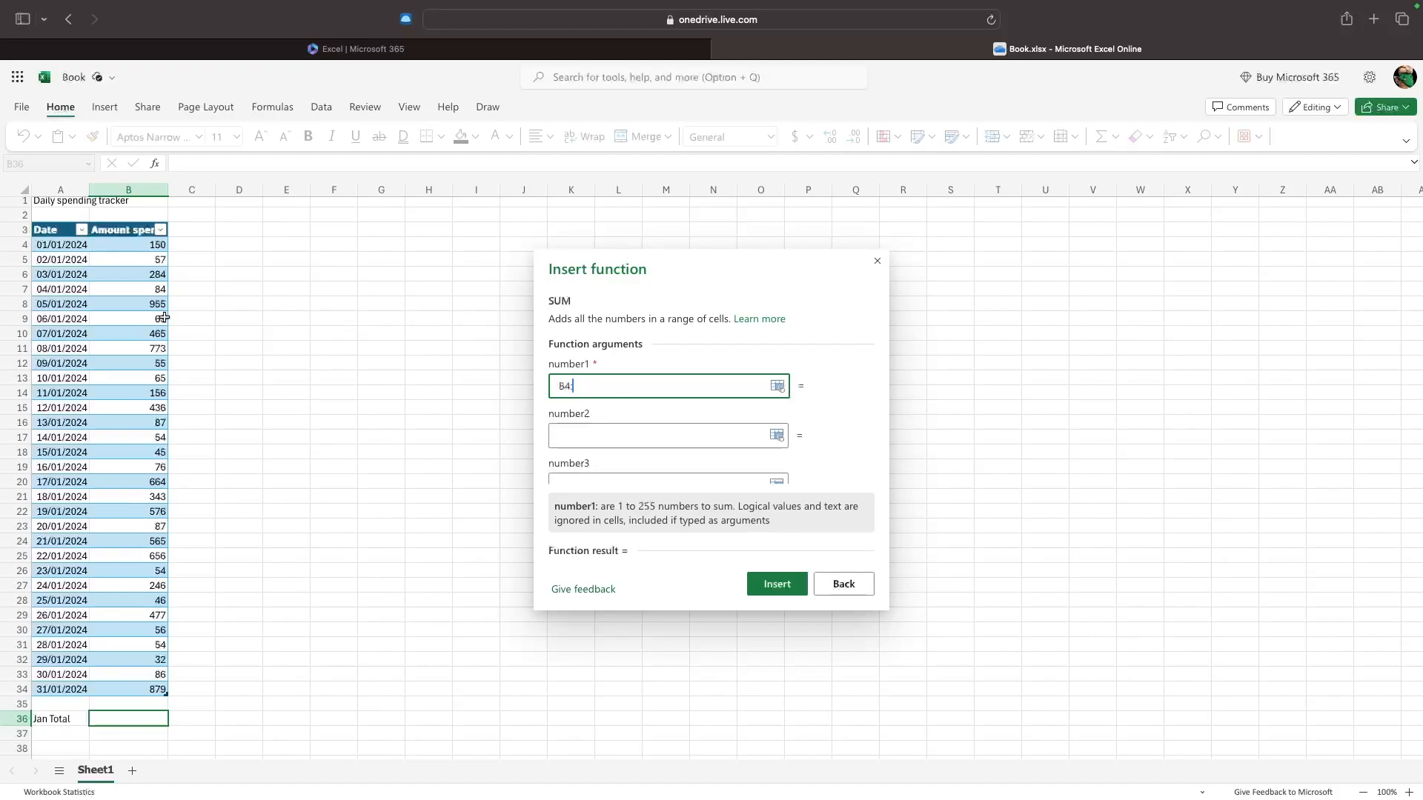
text(:)
click(130, 693)
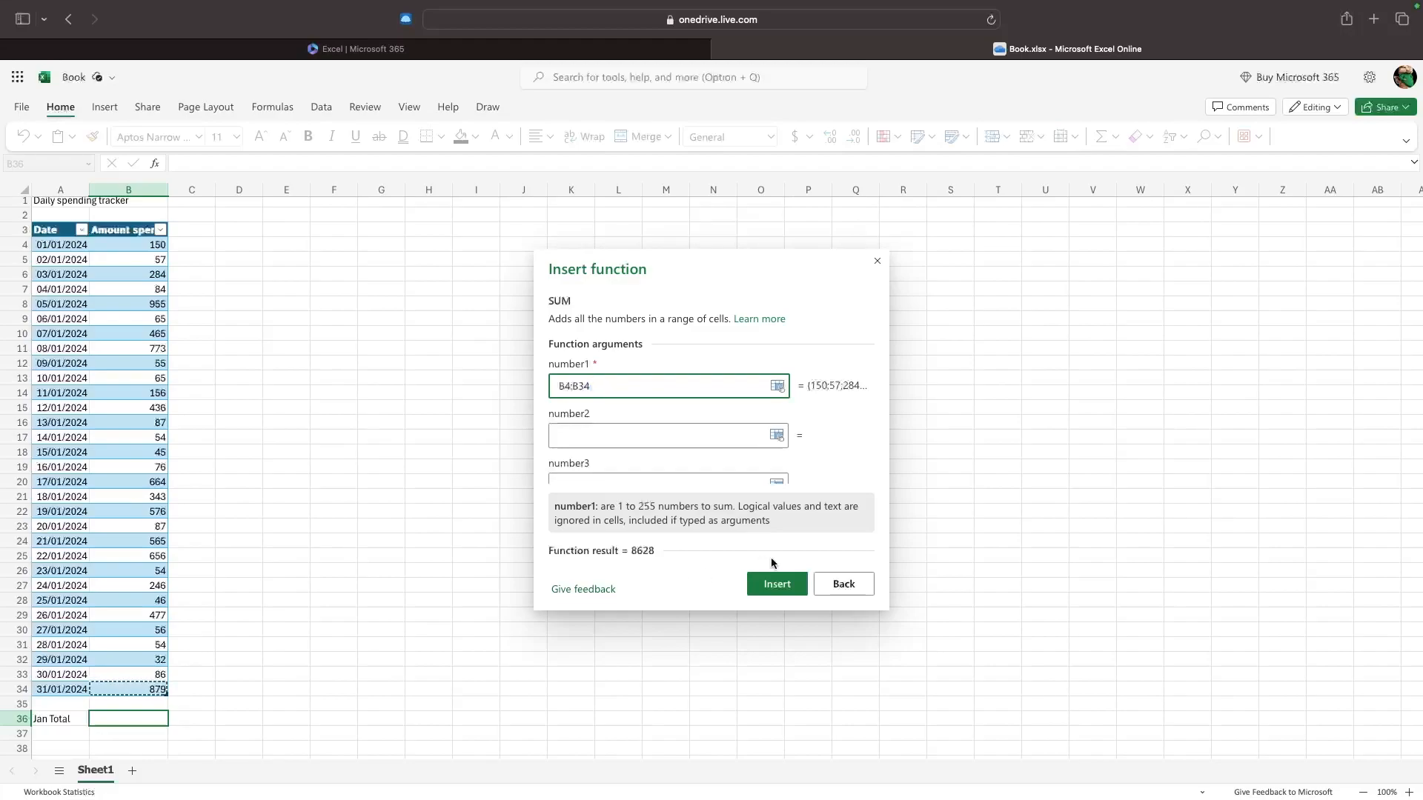
drag(547, 551, 666, 550)
click(638, 552)
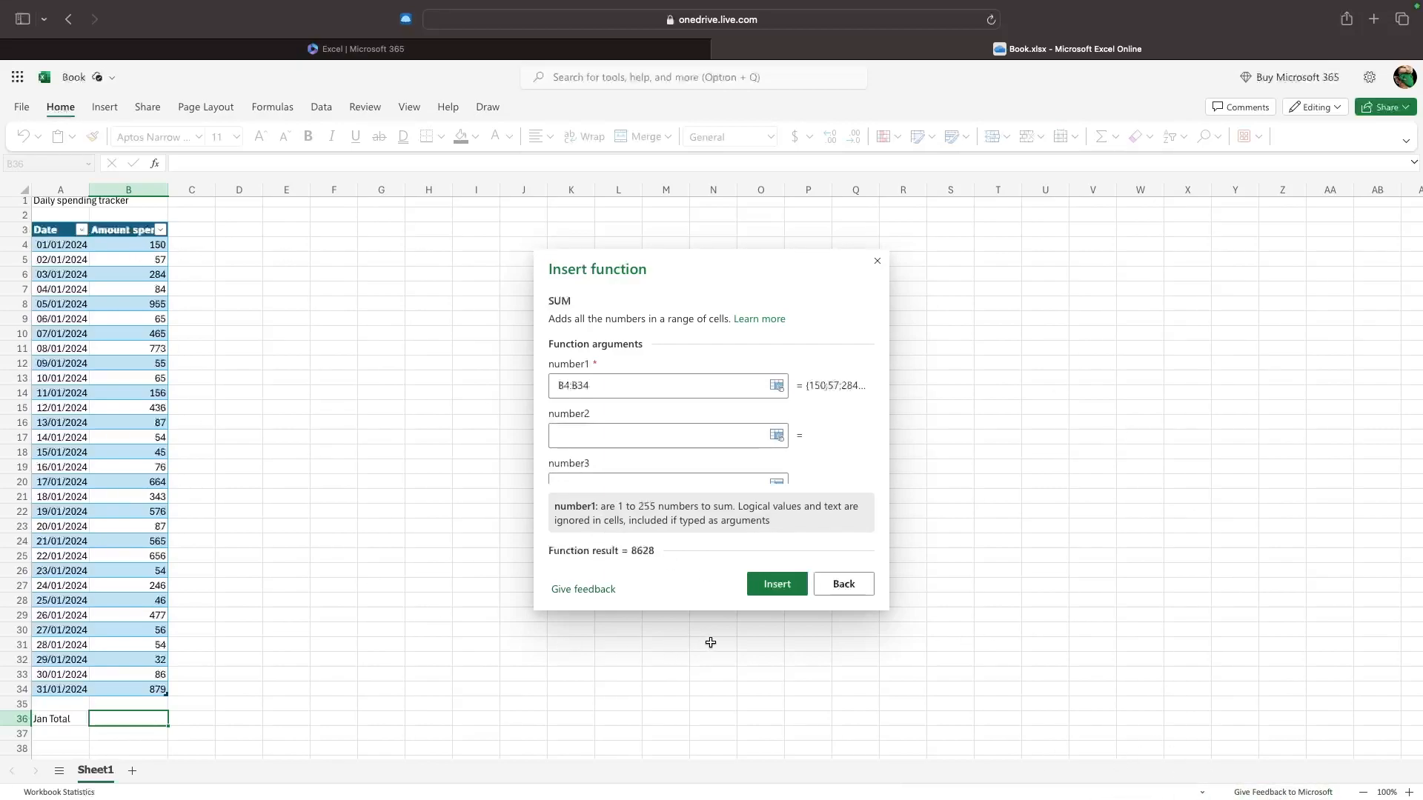
click(782, 586)
Enter the dates 1/2/2024 and 2/2/2024 in cells A38 and A39 below the January total
scroll(231, 598, down, 3)
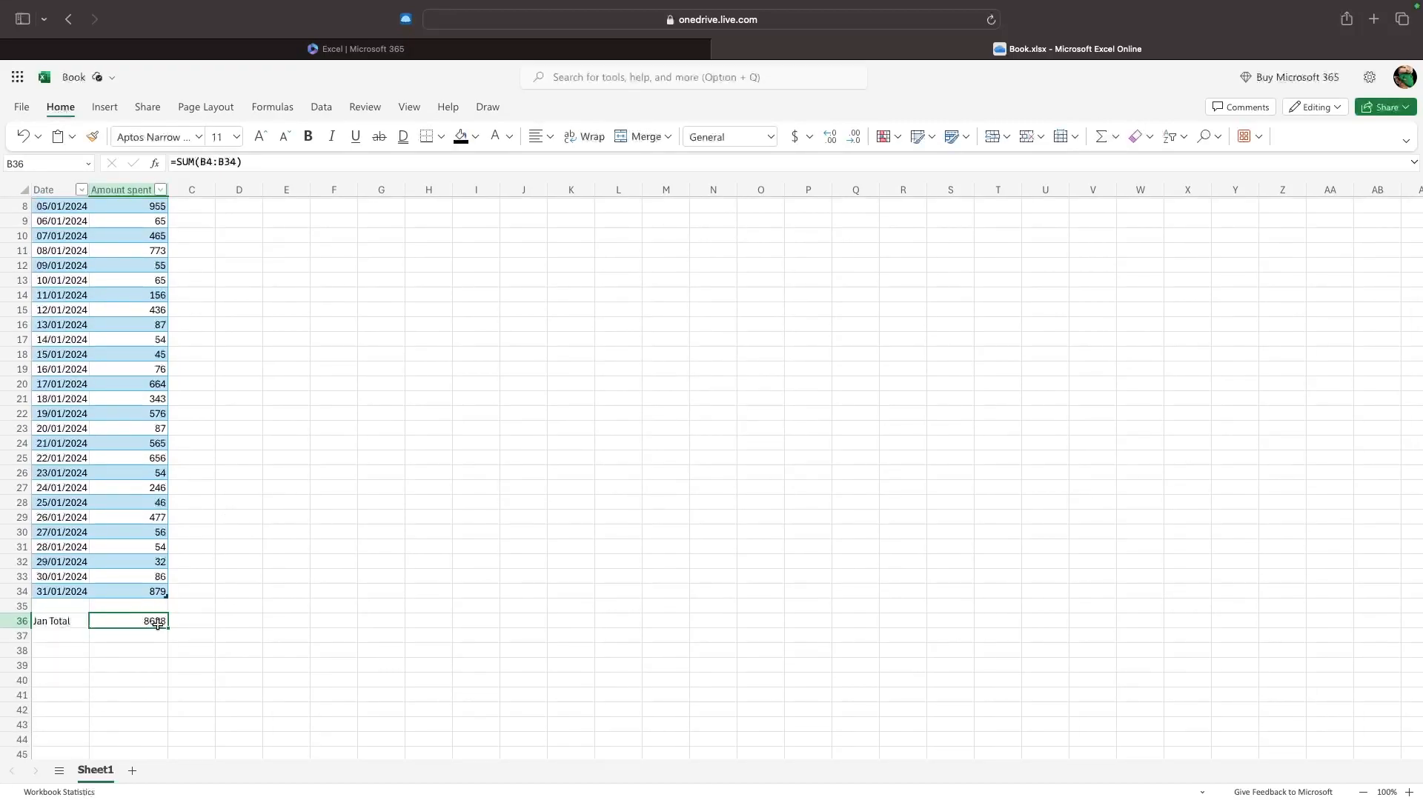
scroll(158, 625, down, 6)
click(77, 394)
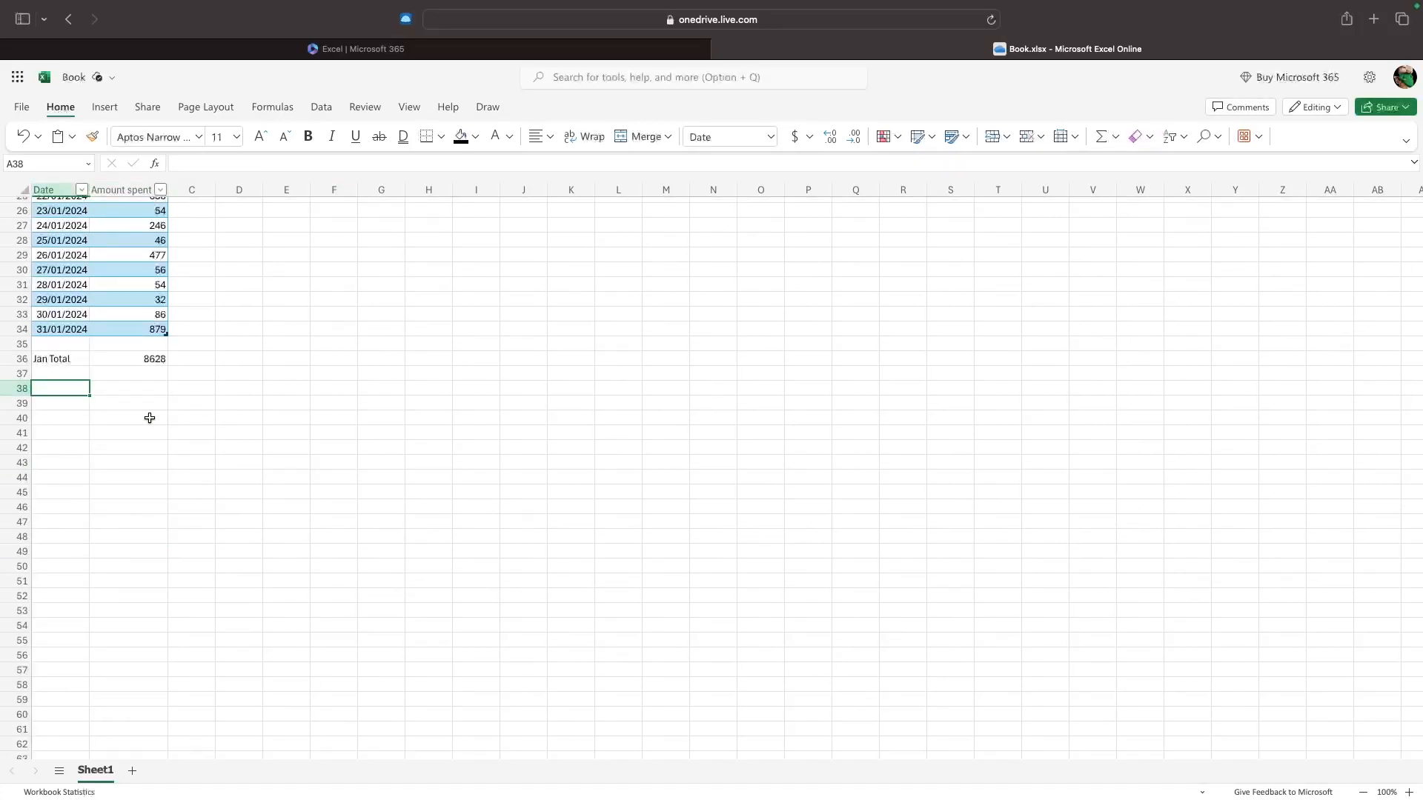
text(1/2/2024)
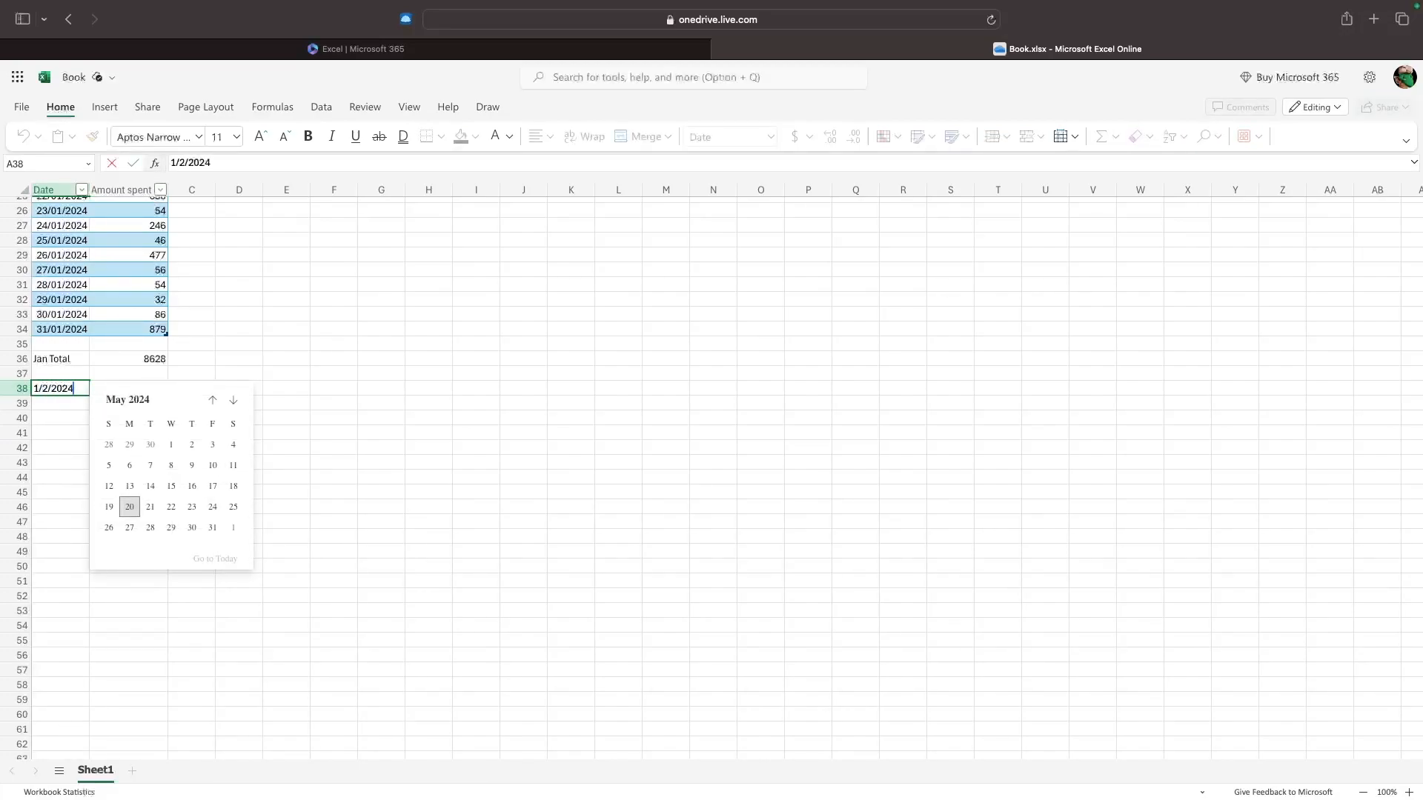
key(Return)
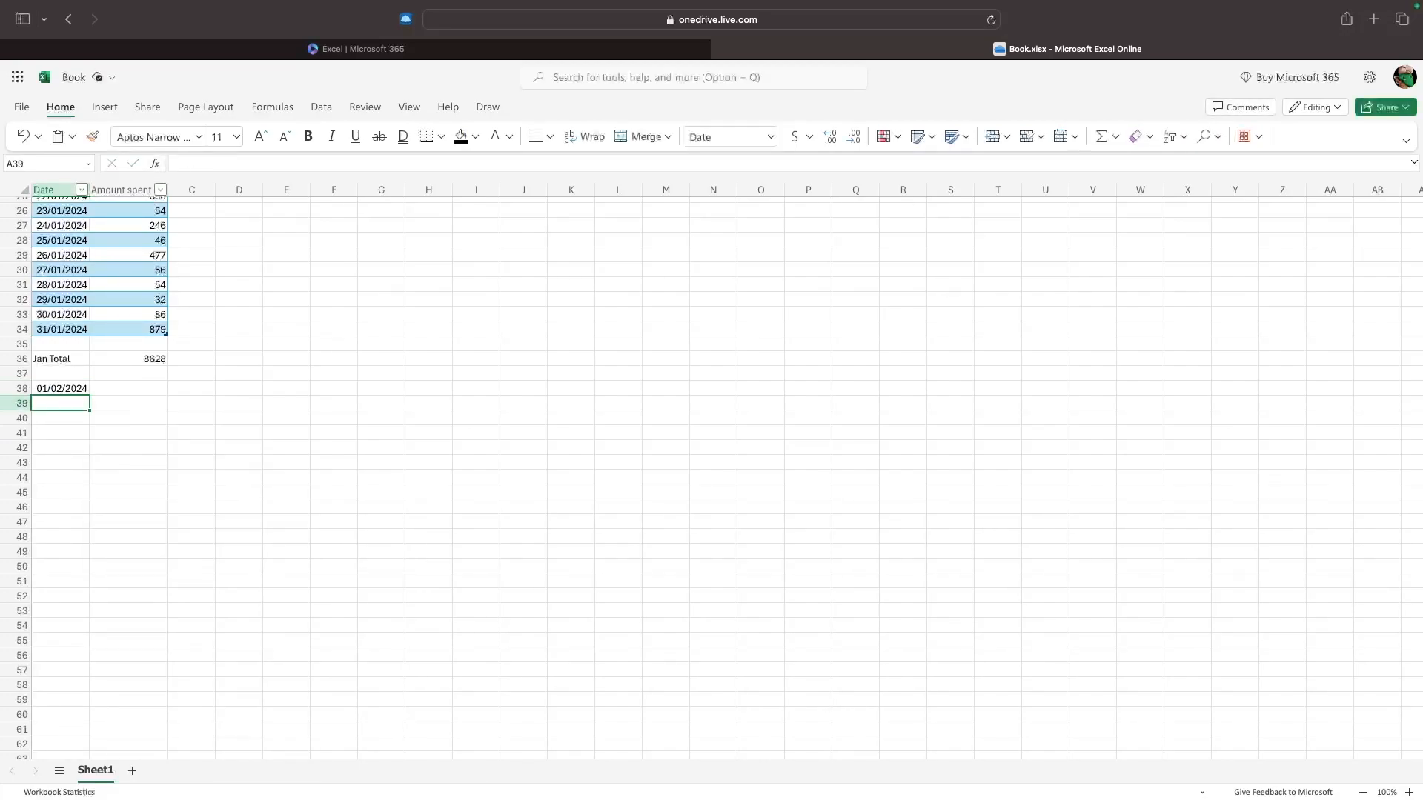
text(2/0)
text(2/2024)
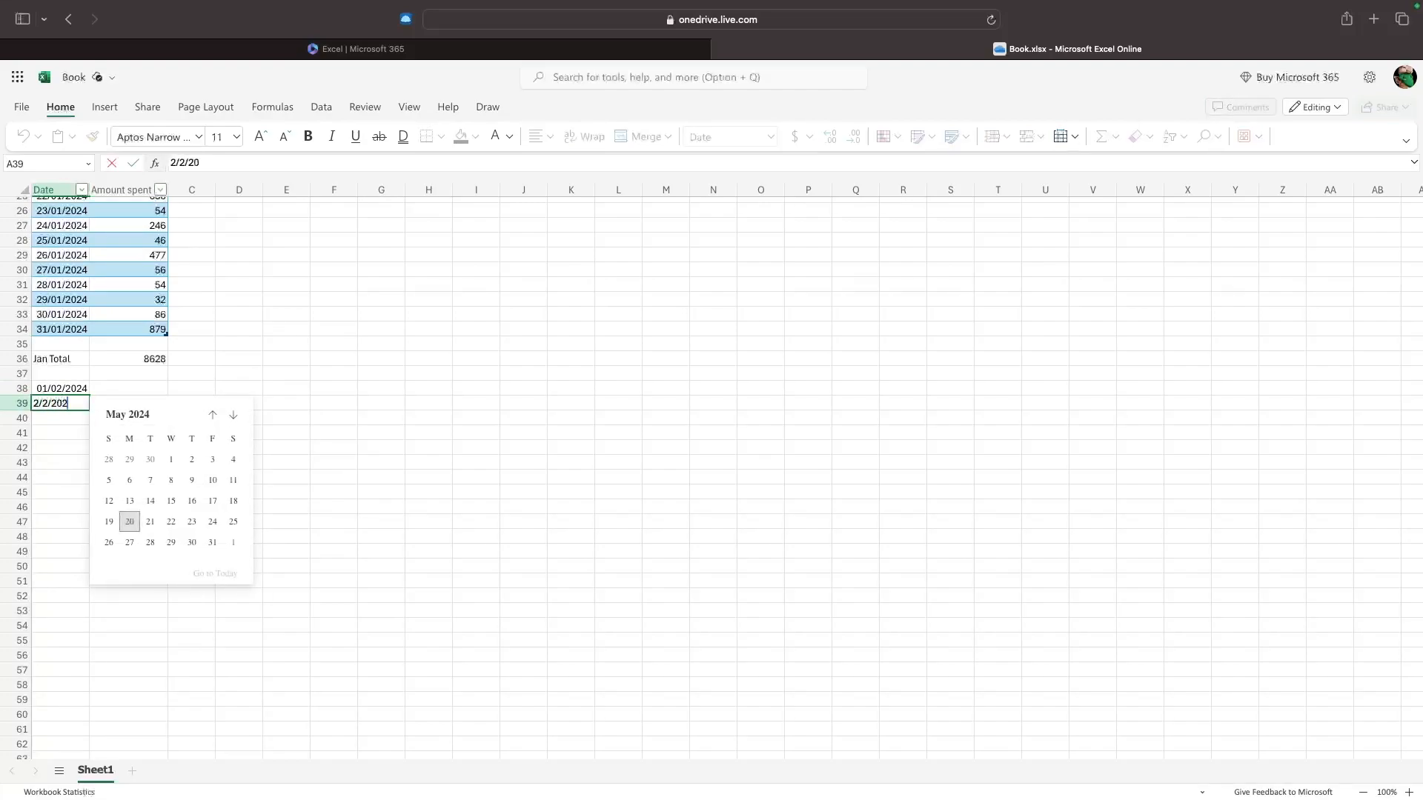
Fill the February date series down from A38:A39 to 29/02/2024 in cell A66
drag(59, 388, 82, 636)
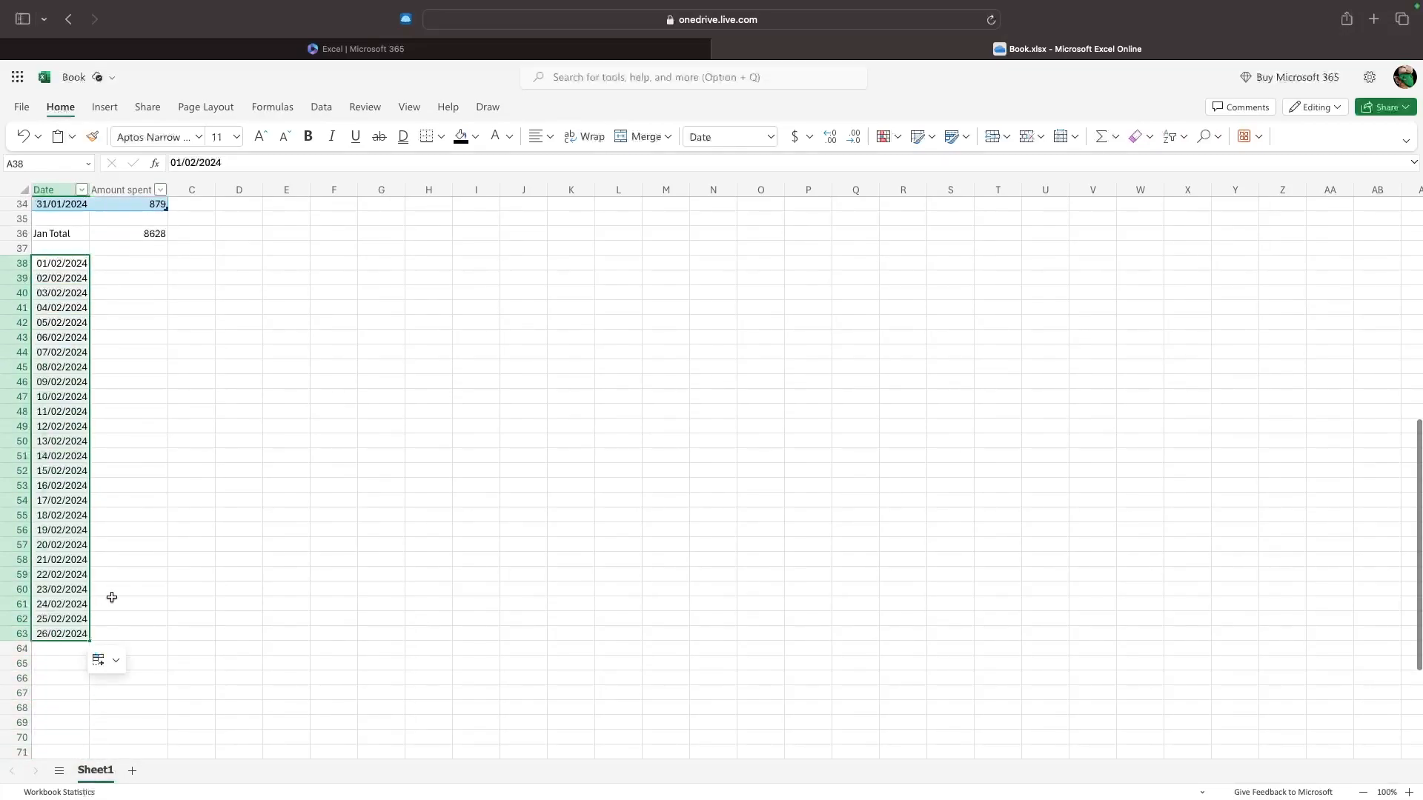
scroll(106, 623, down, 2)
drag(88, 564, 70, 629)
click(191, 613)
key(Delete)
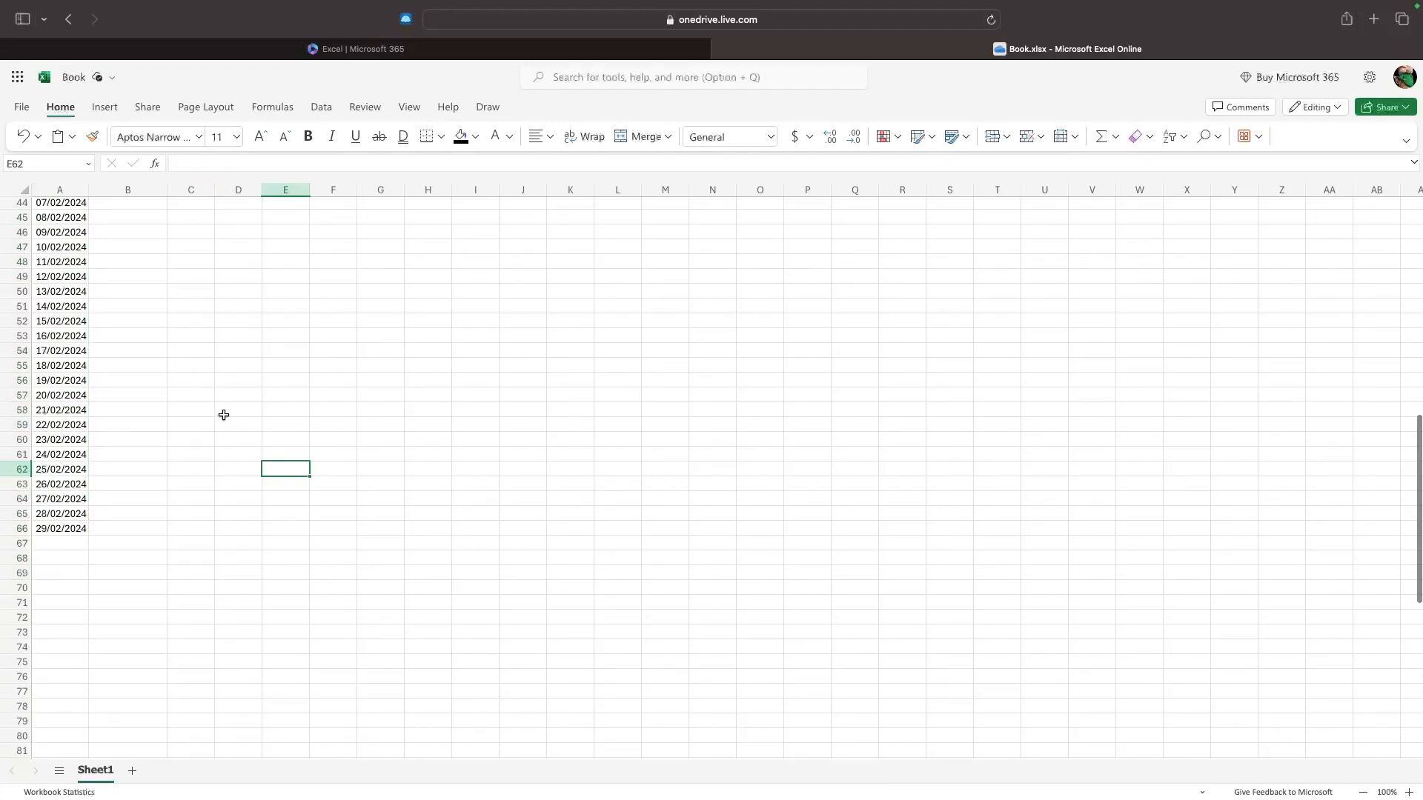
Enter the label "Feb total" in cell A68 below the February dates
scroll(126, 525, up, 8)
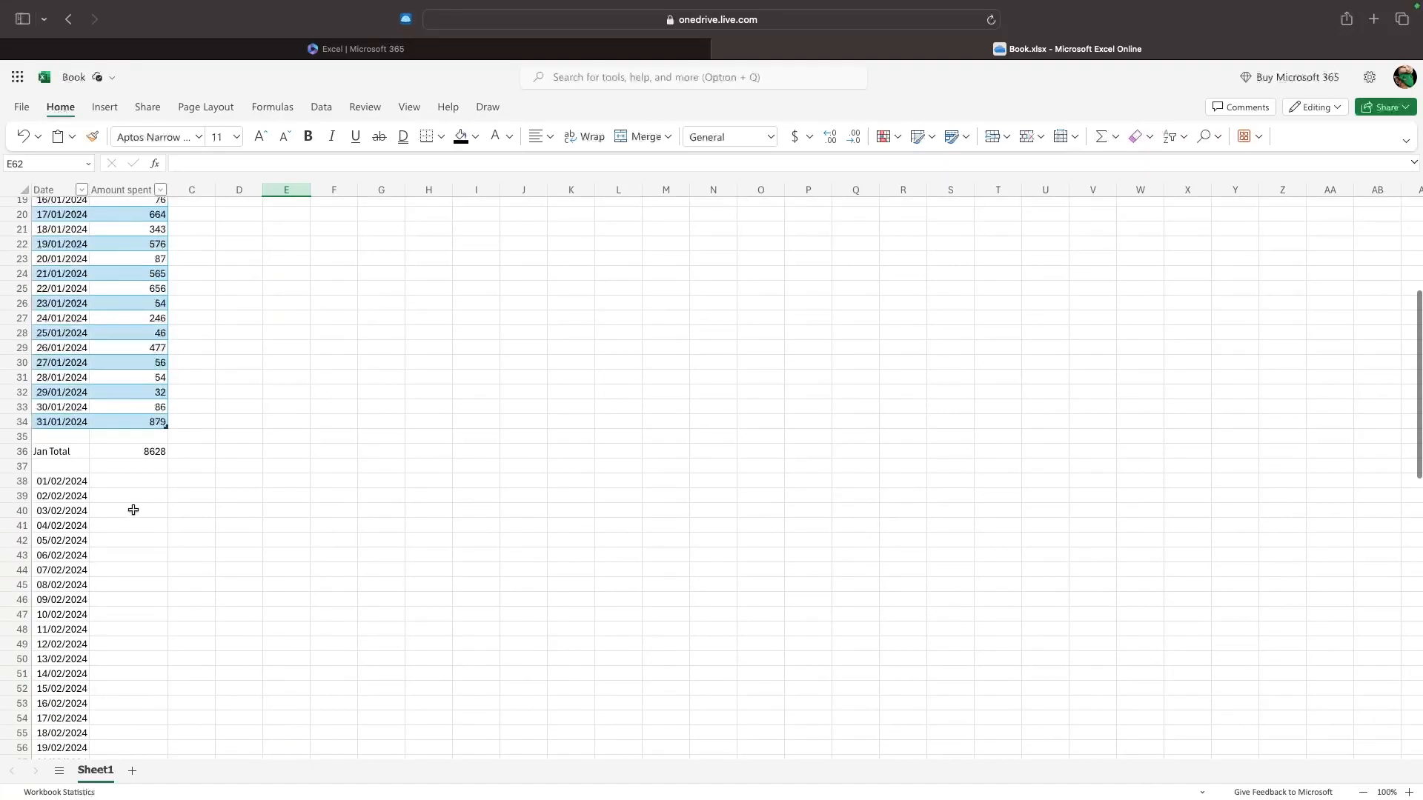
scroll(154, 467, down, 2)
drag(136, 412, 138, 667)
scroll(138, 666, down, 6)
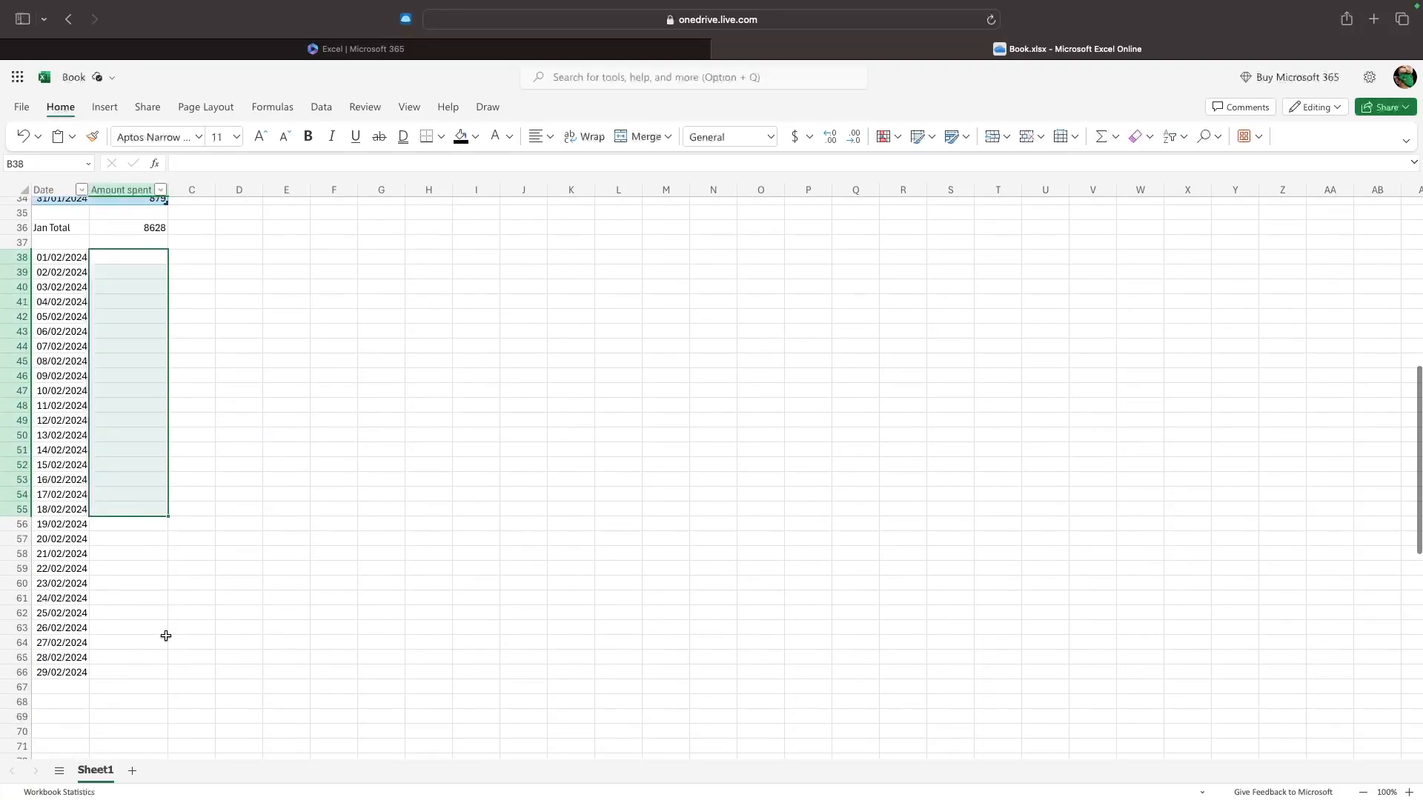
double_click(52, 588)
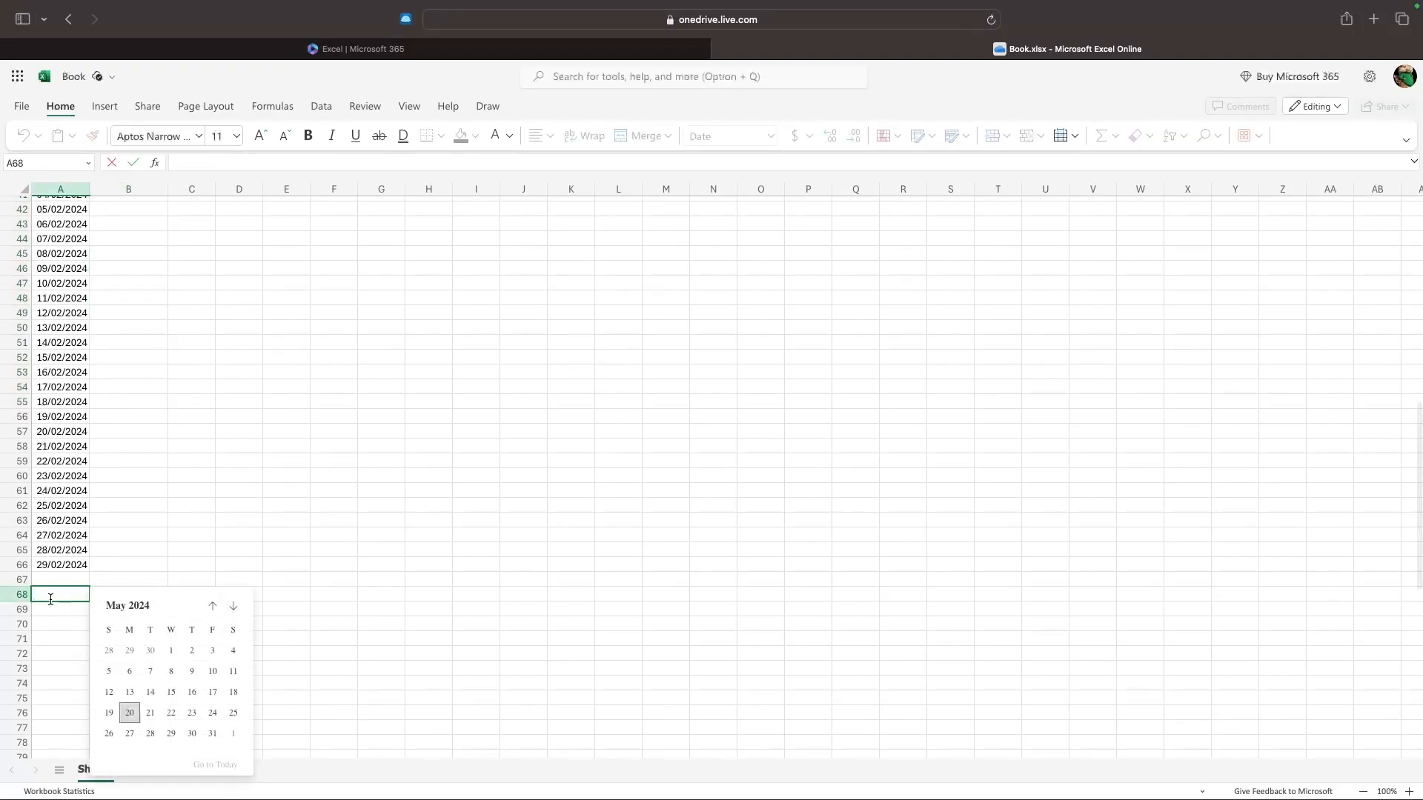
scroll(125, 536, down, 6)
text(Feb total)
key(Return)
Insert a SUM function over B38:B66 in cell B68 for the February total
click(129, 329)
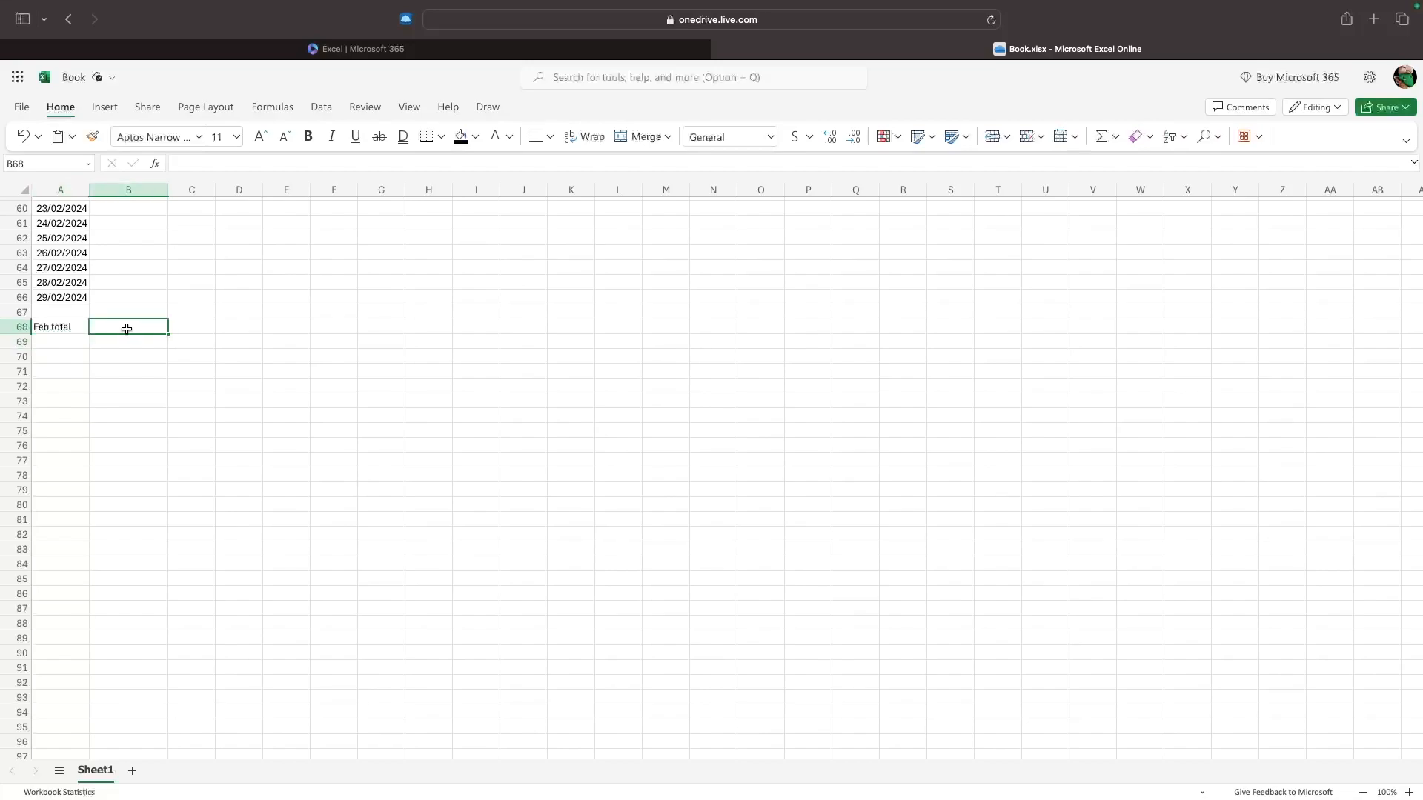
click(155, 164)
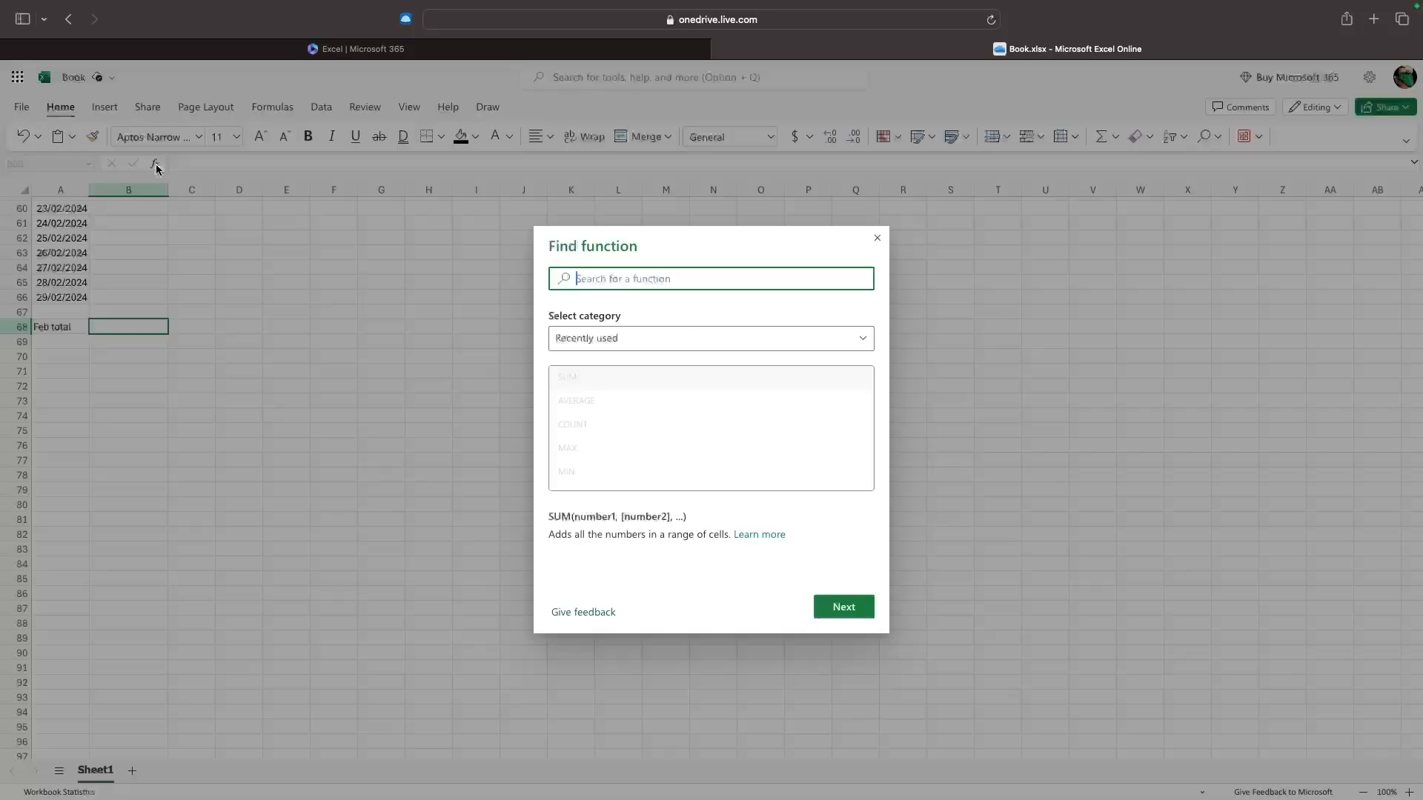
click(579, 378)
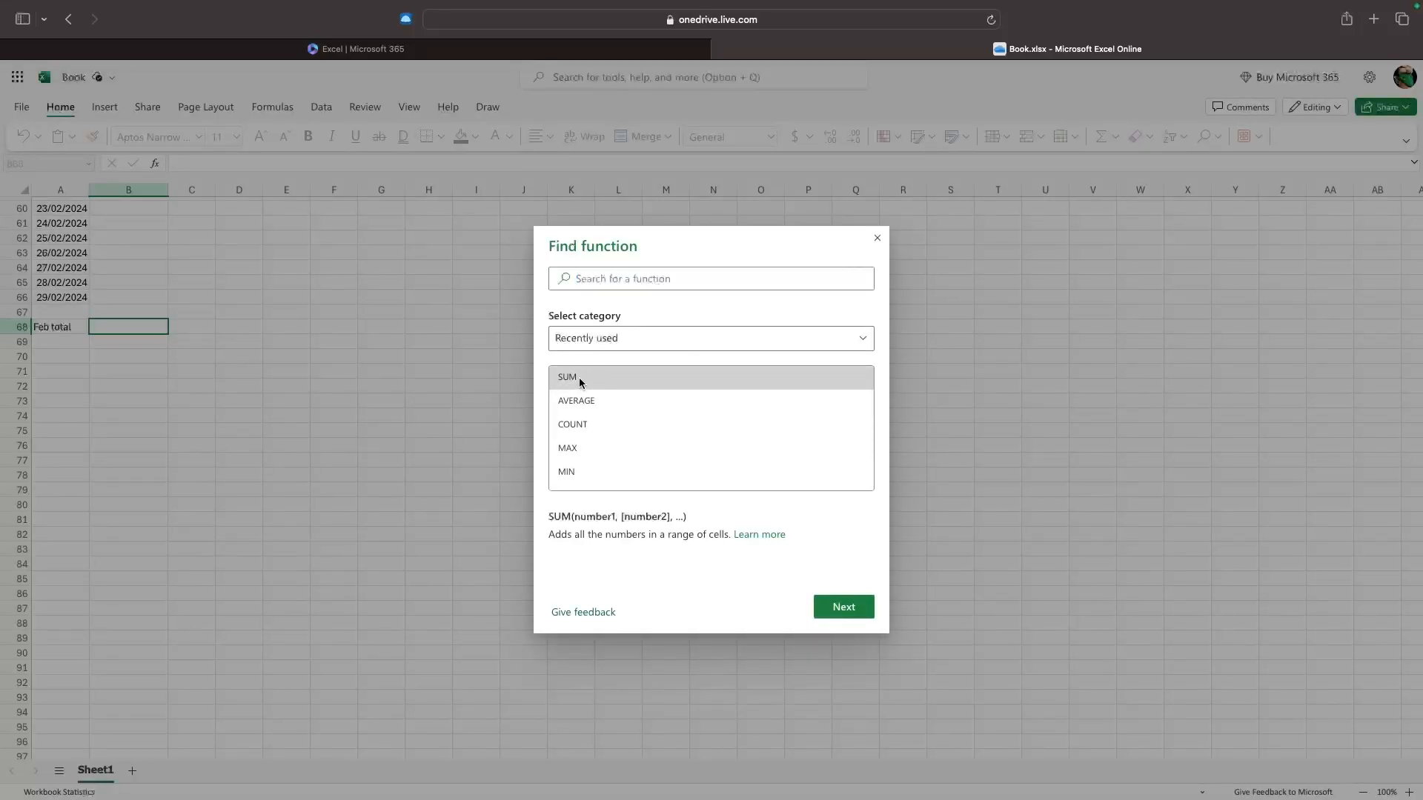
double_click(580, 377)
scroll(385, 353, up, 10)
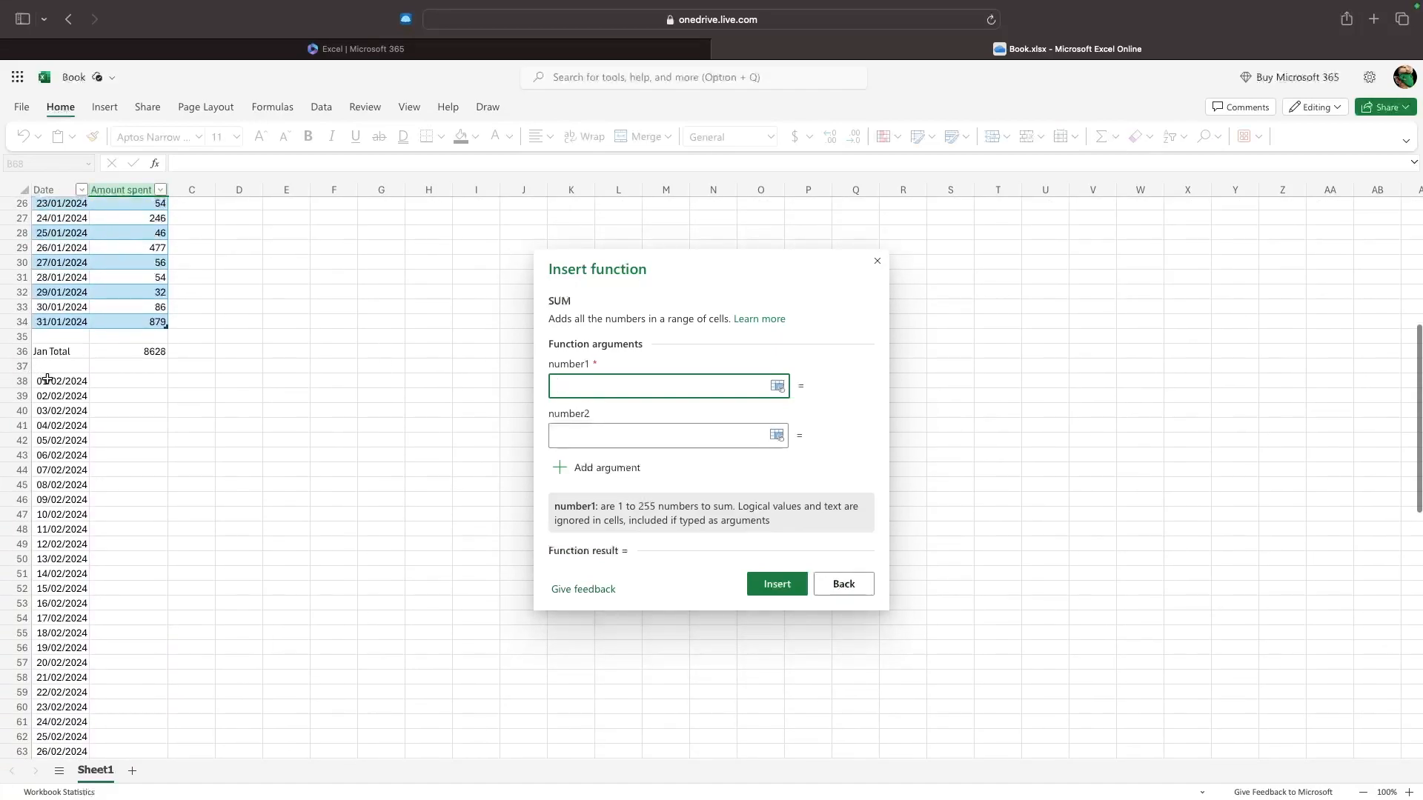
click(133, 380)
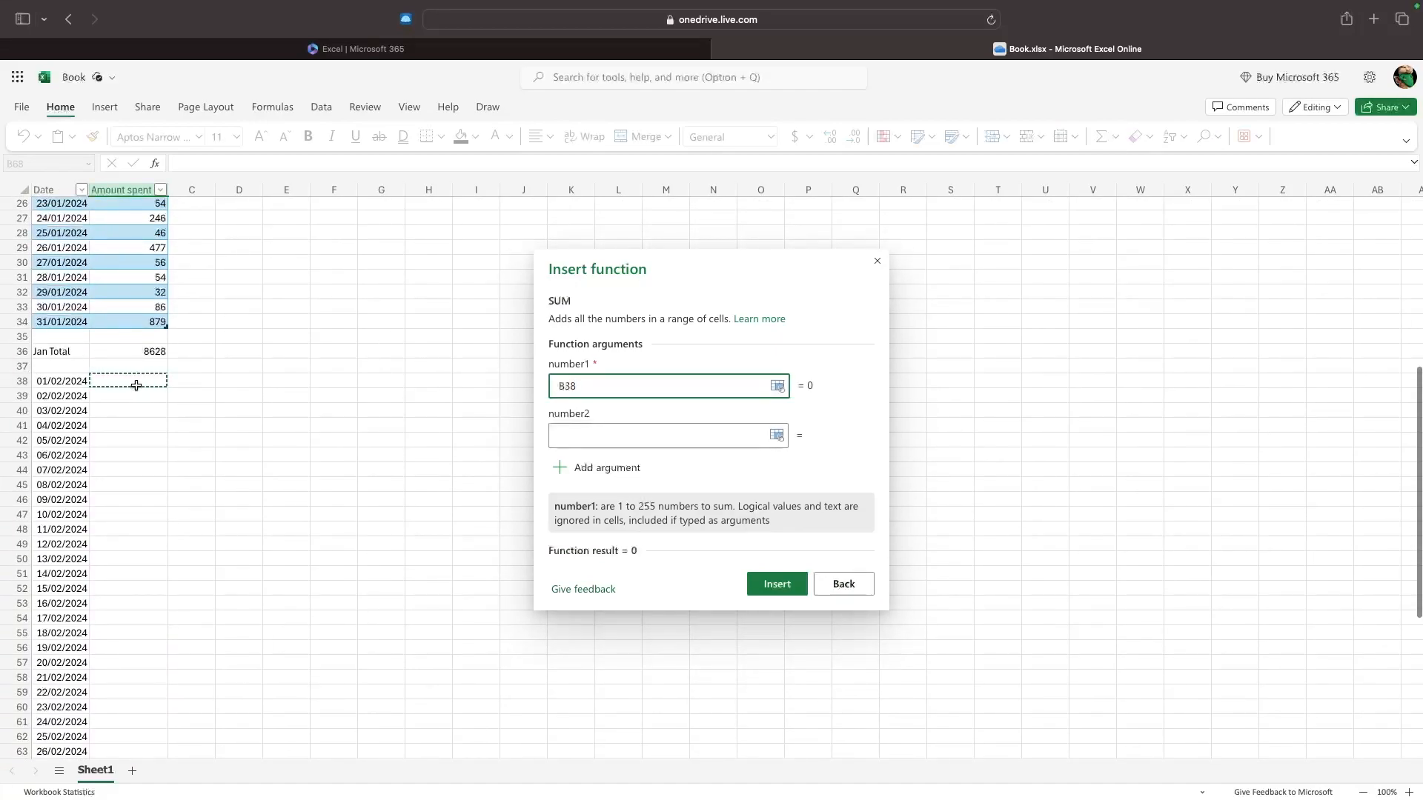
text(:)
scroll(200, 504, down, 8)
click(136, 467)
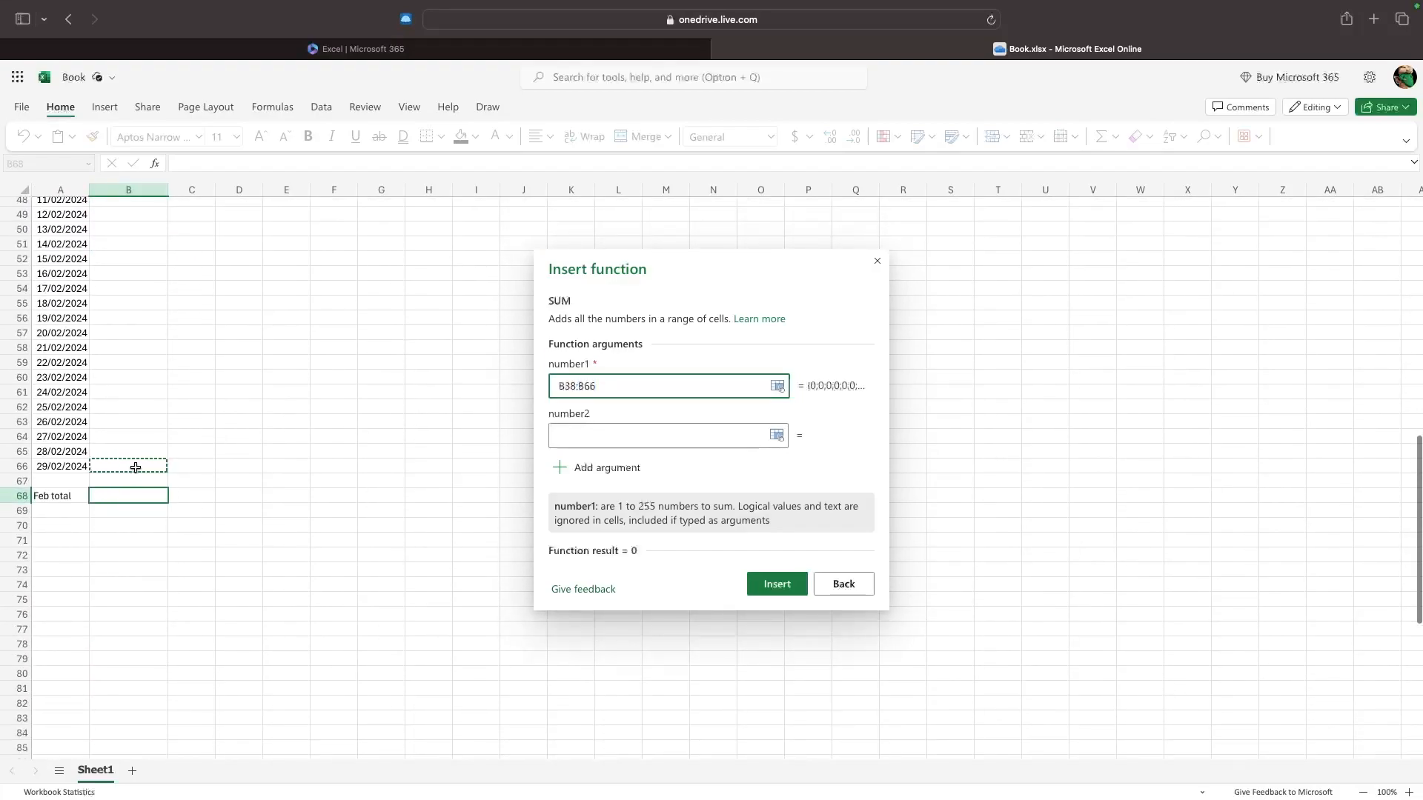
click(759, 583)
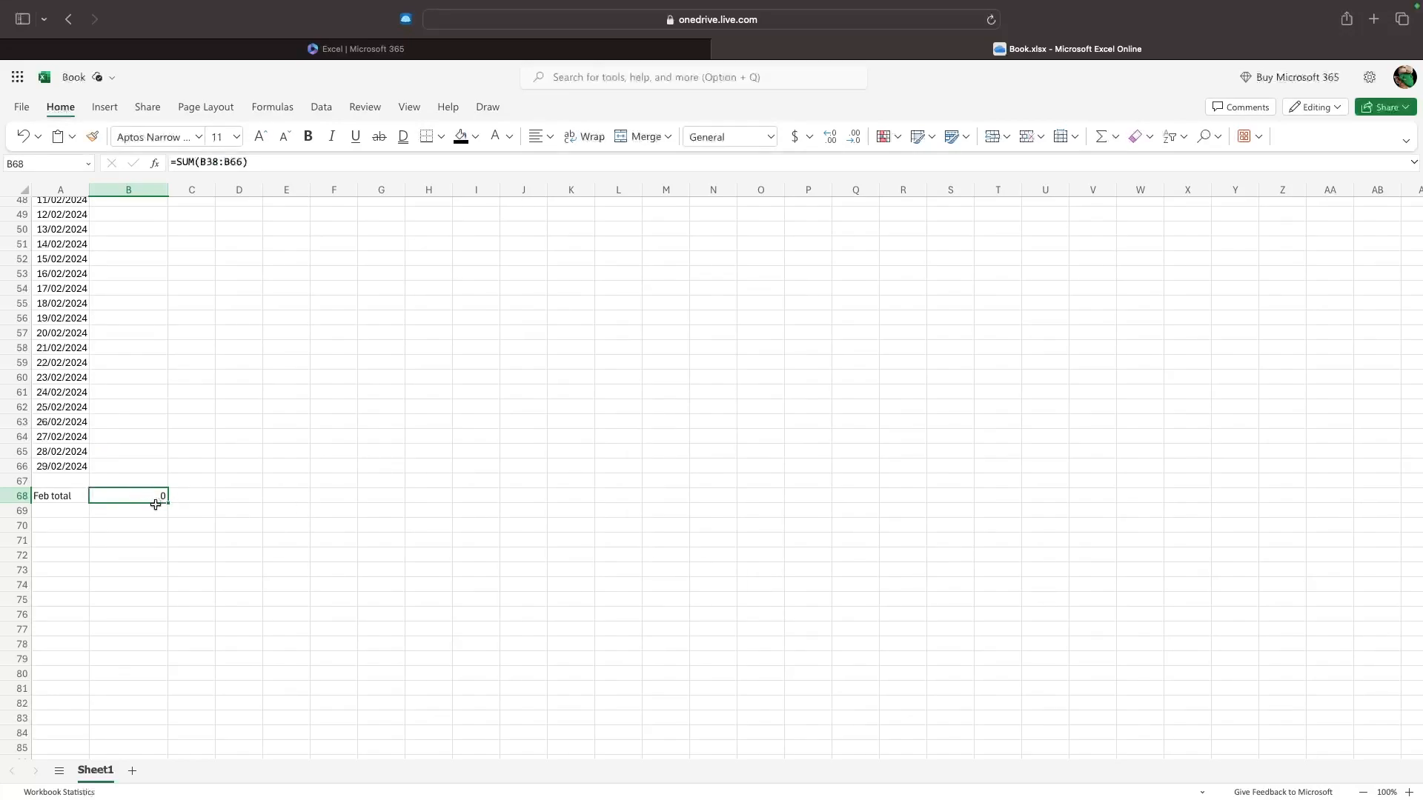
Enter the spending amounts 500 for 01/02/2024 and 75 for 02/02/2024 in B38 and B39
scroll(156, 502, up, 5)
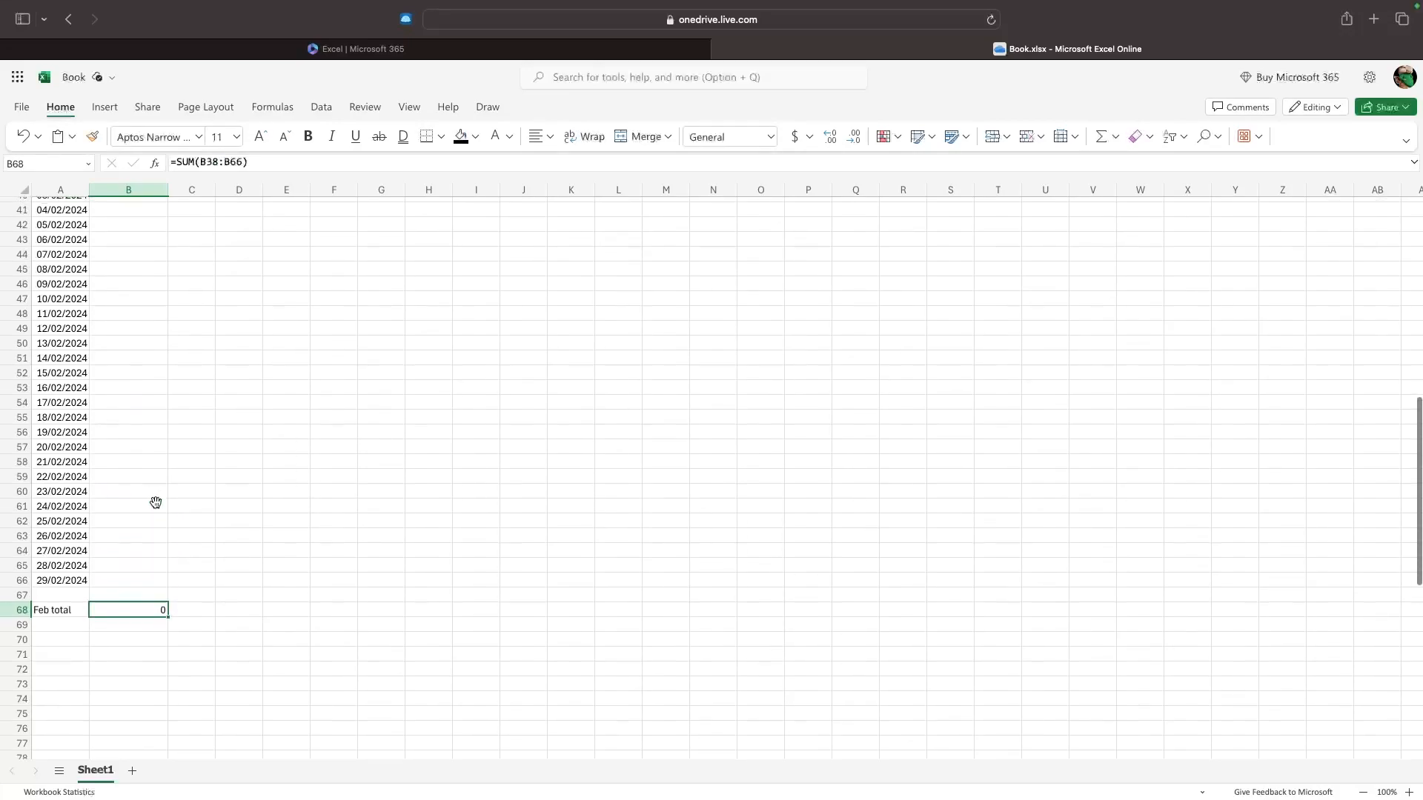
click(123, 259)
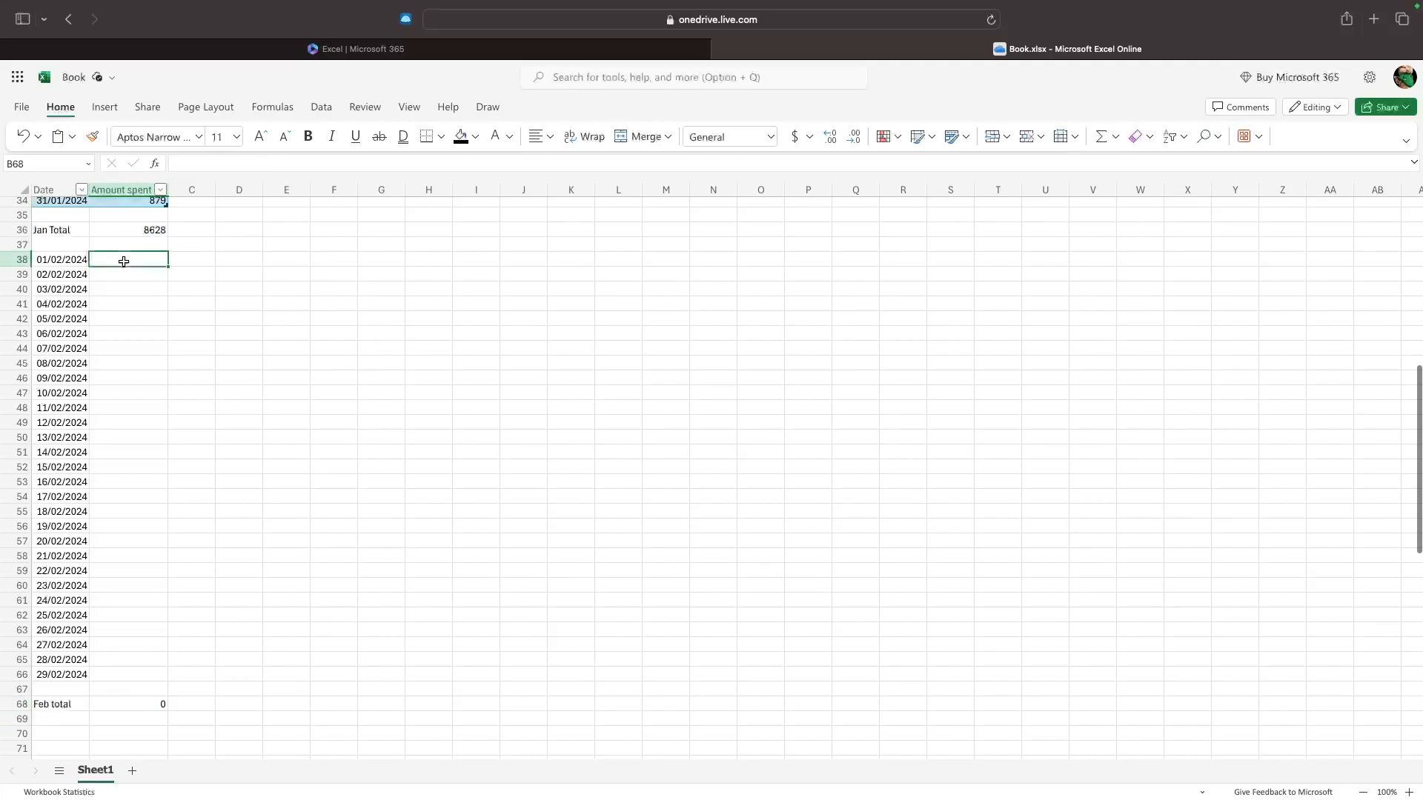
text(500)
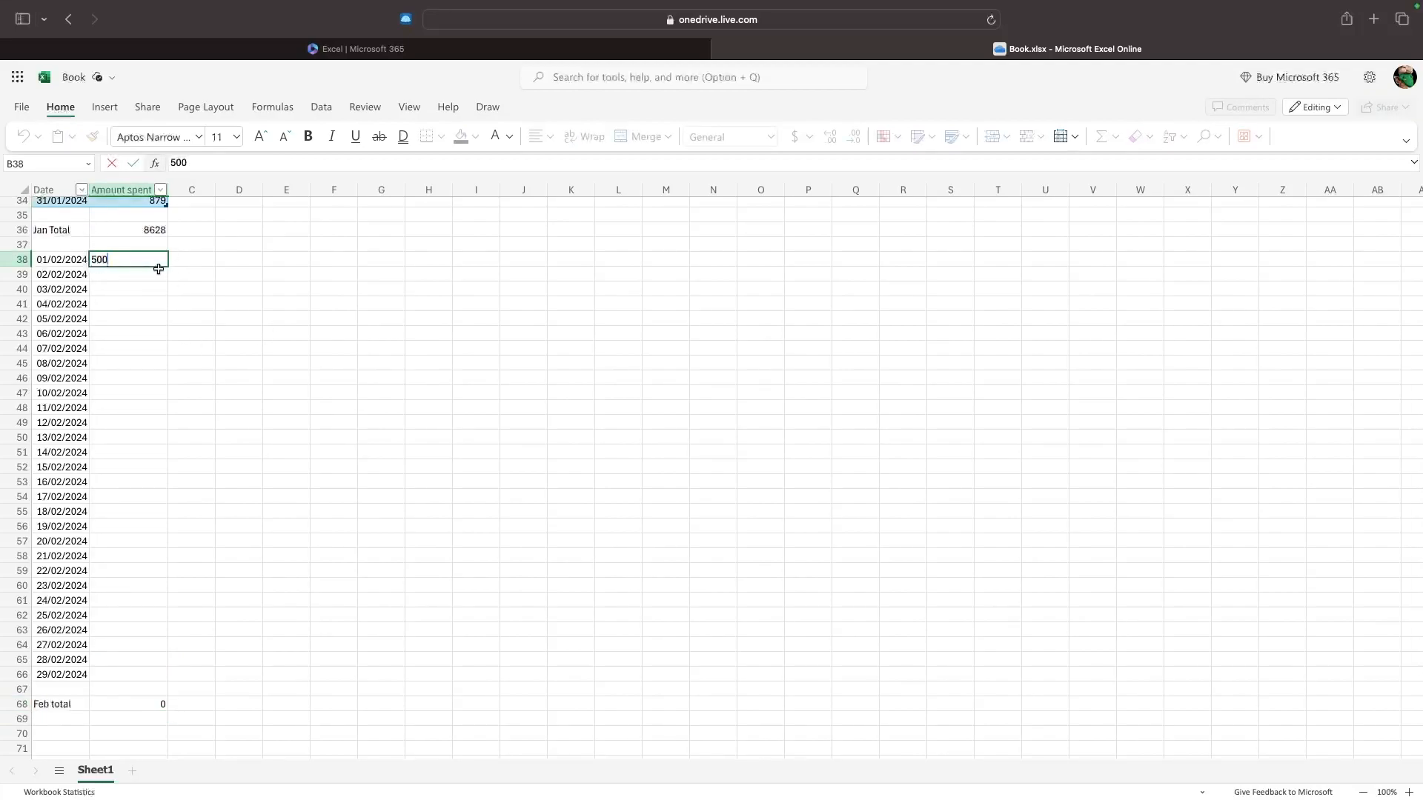
key(Return)
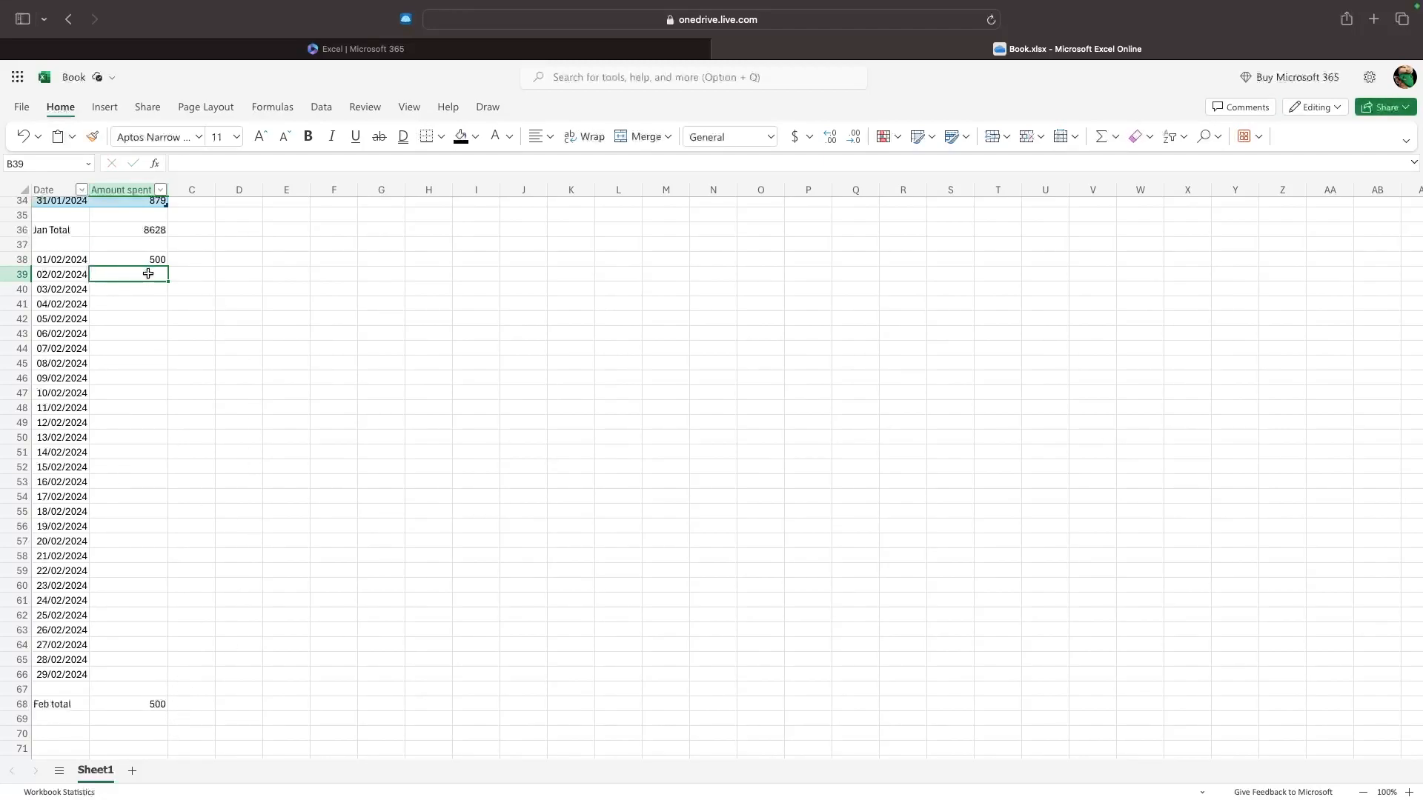
text(75)
key(Return)
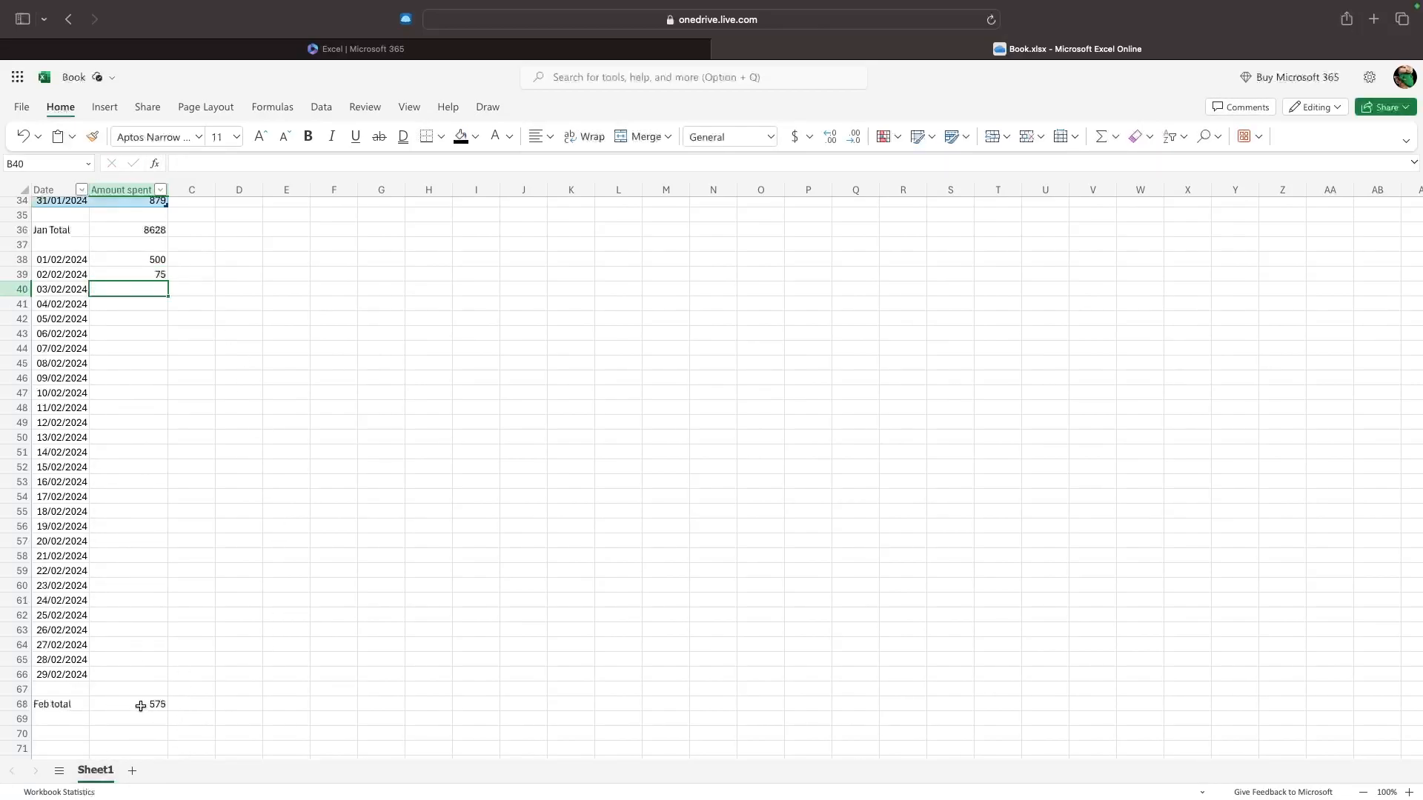
Enter the label "Jan average" in cell D36 and widen column D to fit it
scroll(232, 688, up, 8)
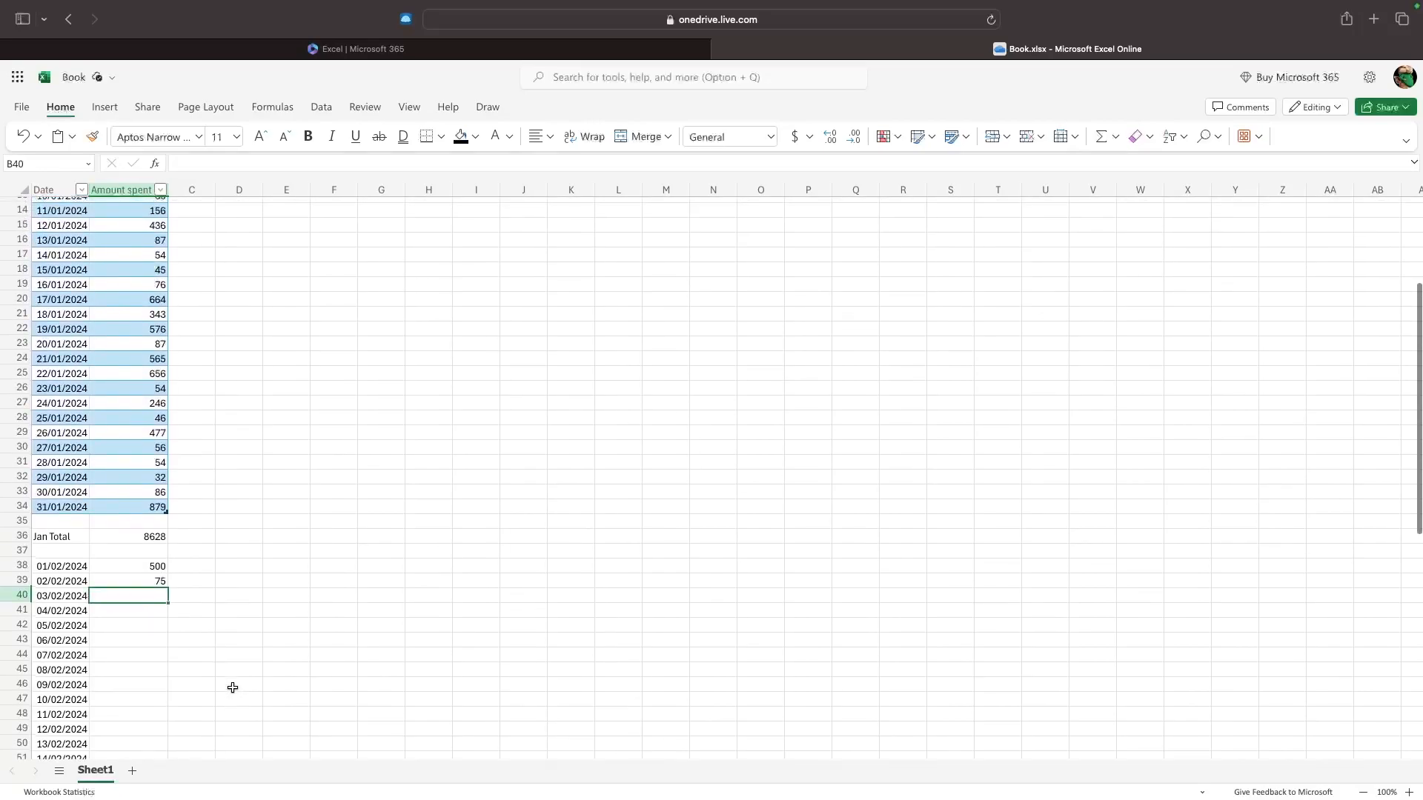
click(235, 585)
text(Jan average)
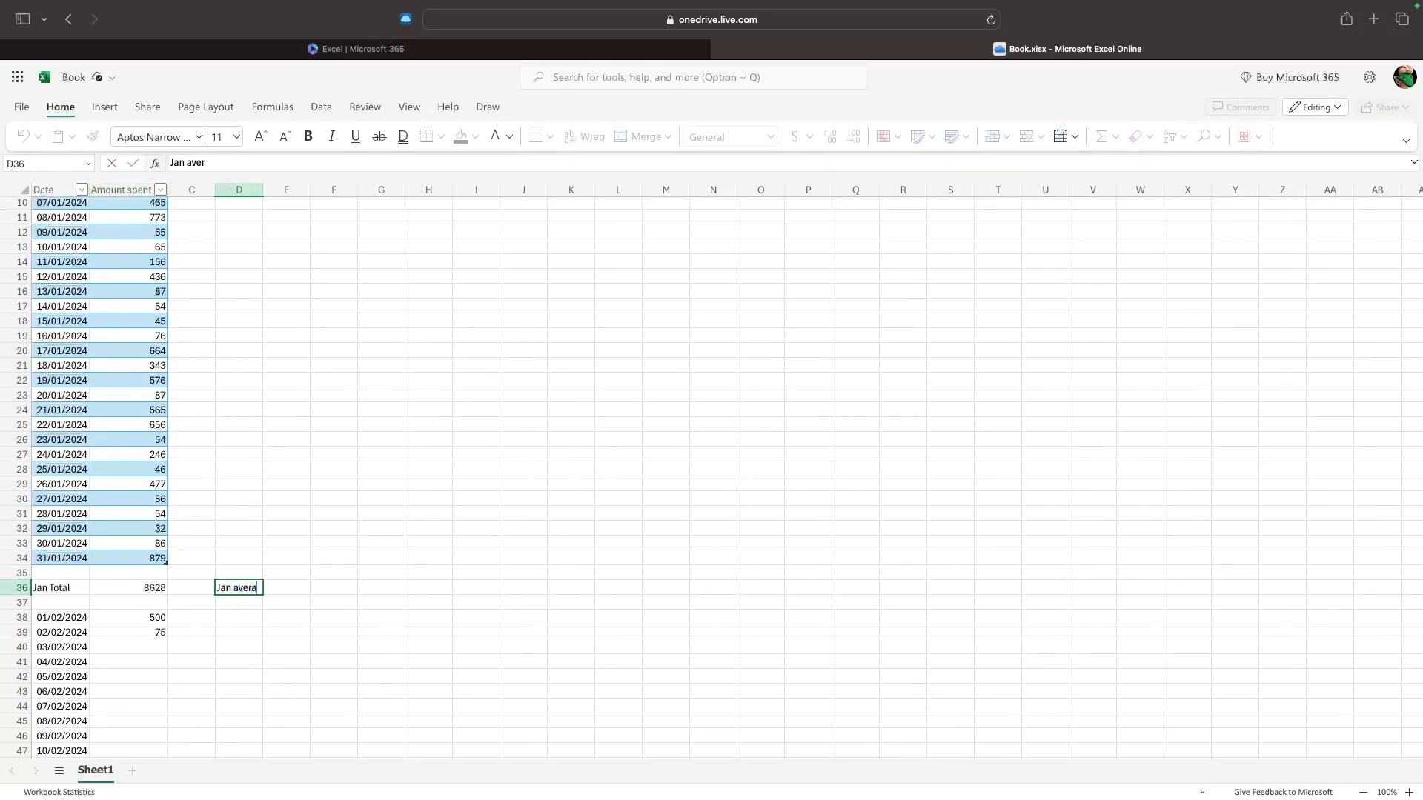
key(Return)
drag(263, 190, 269, 194)
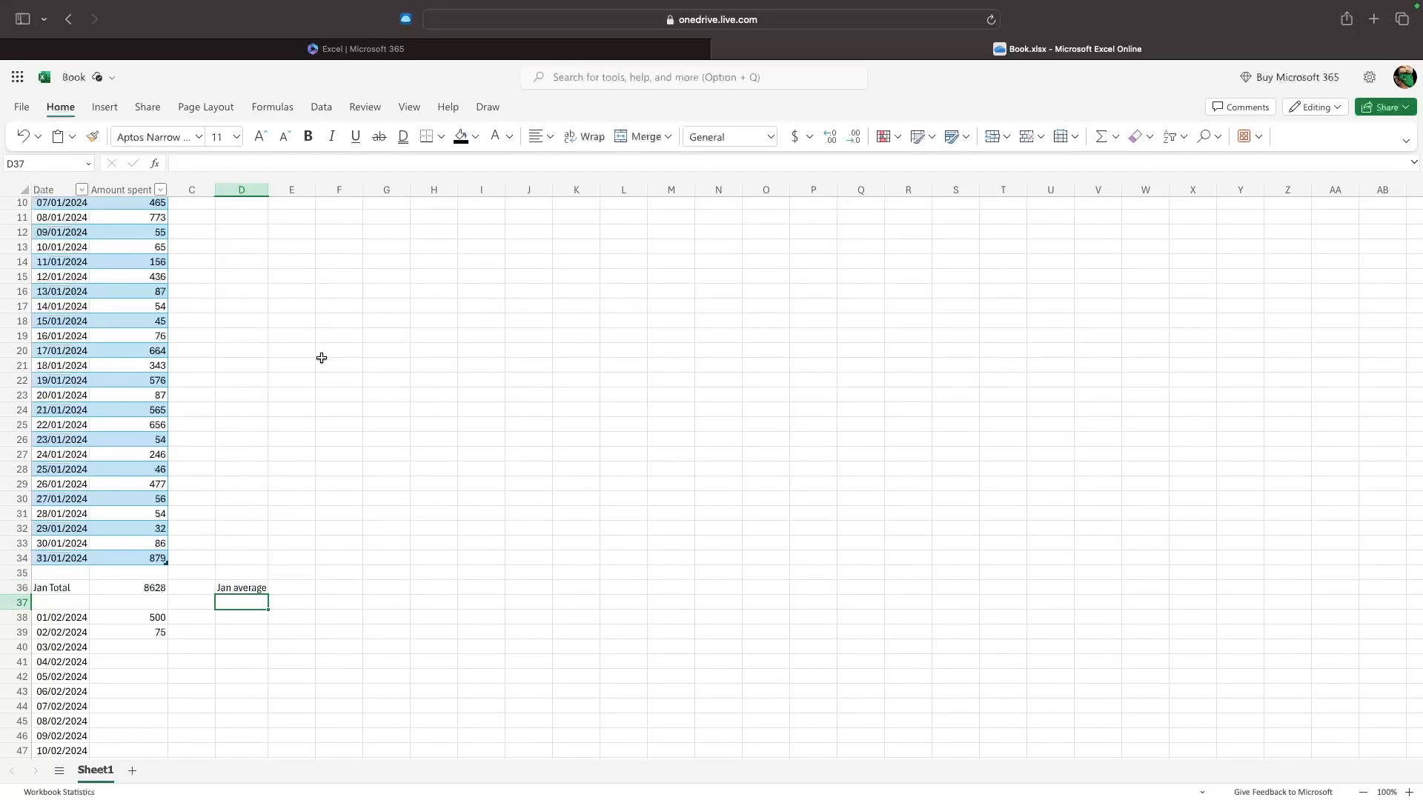
Insert an AVERAGE function over B4:B34 in cell E36 for the January average
click(295, 590)
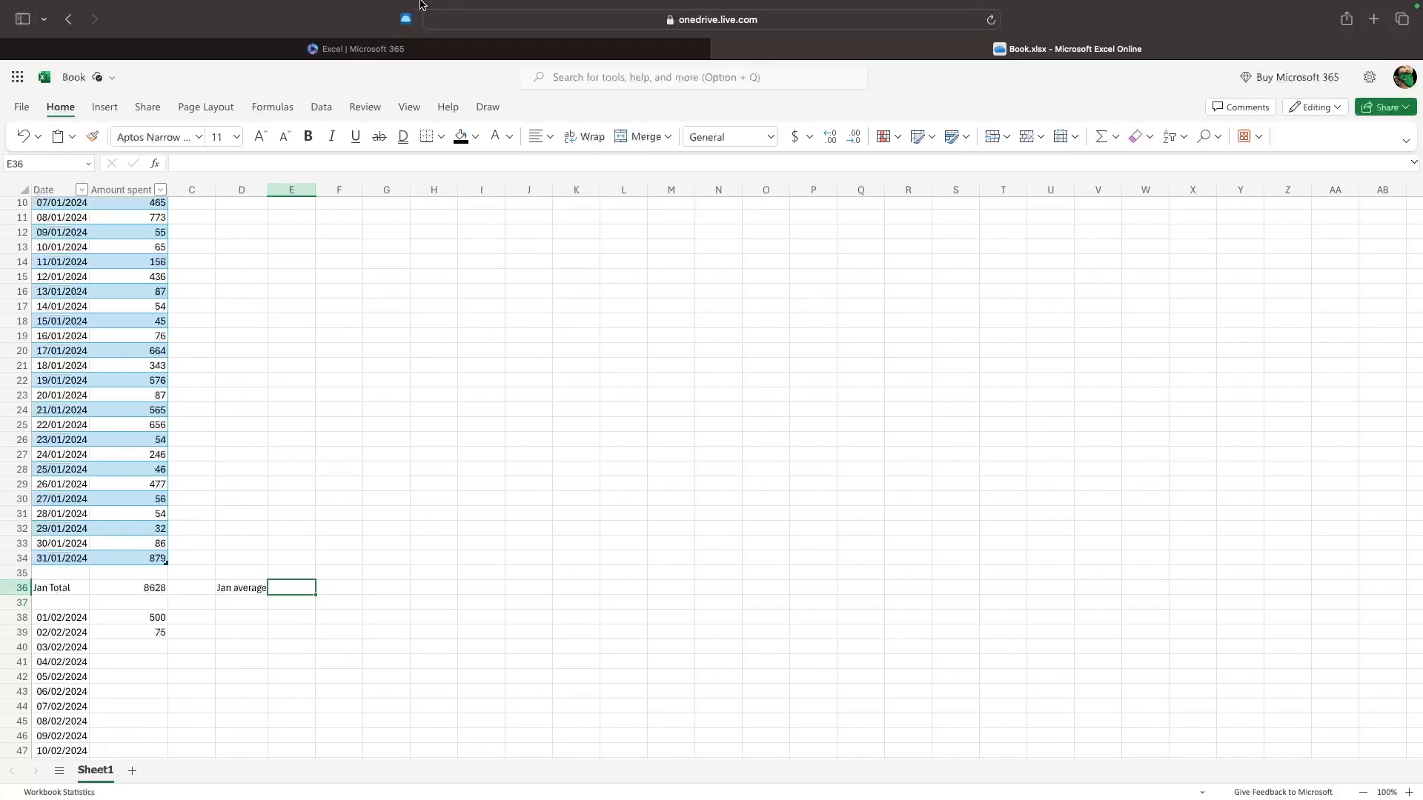
click(155, 163)
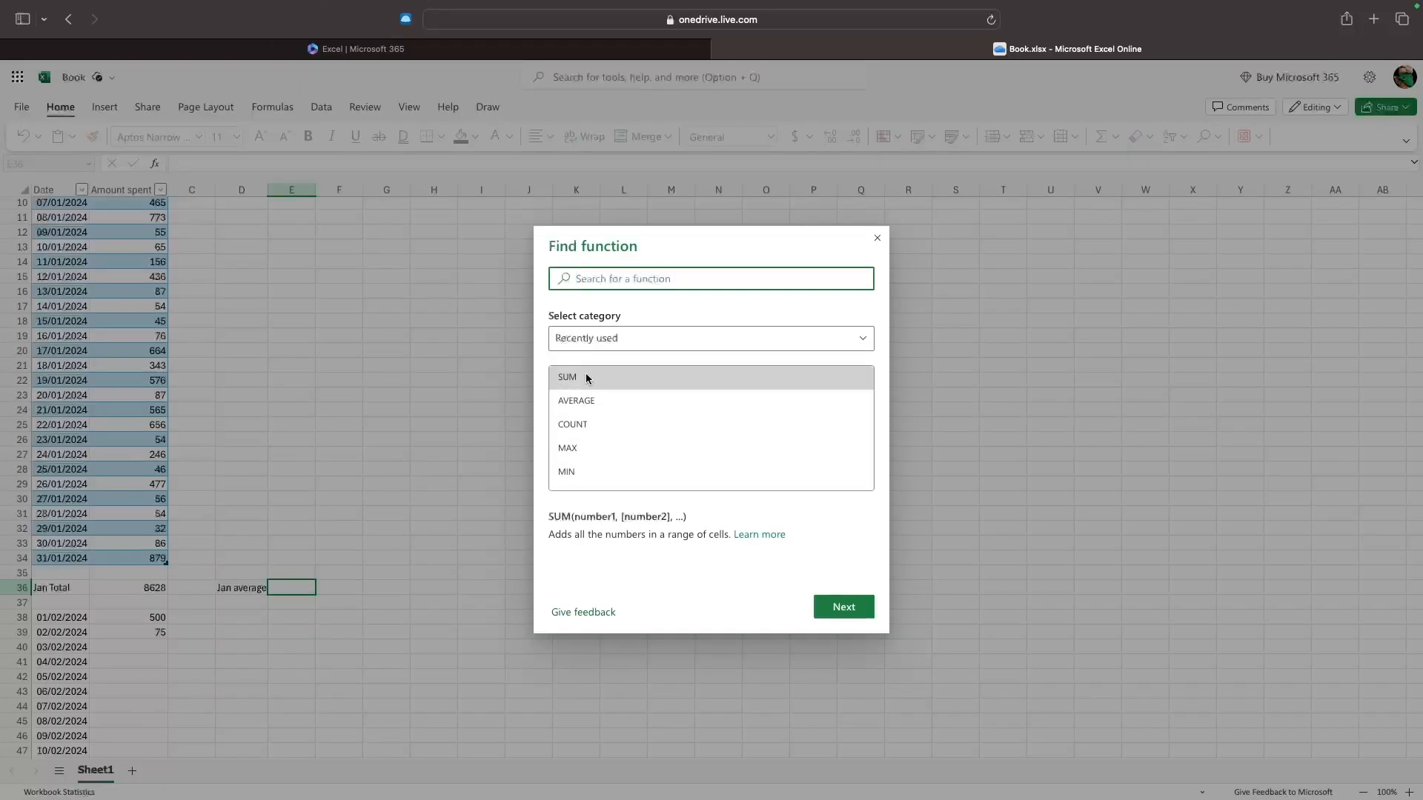
click(582, 402)
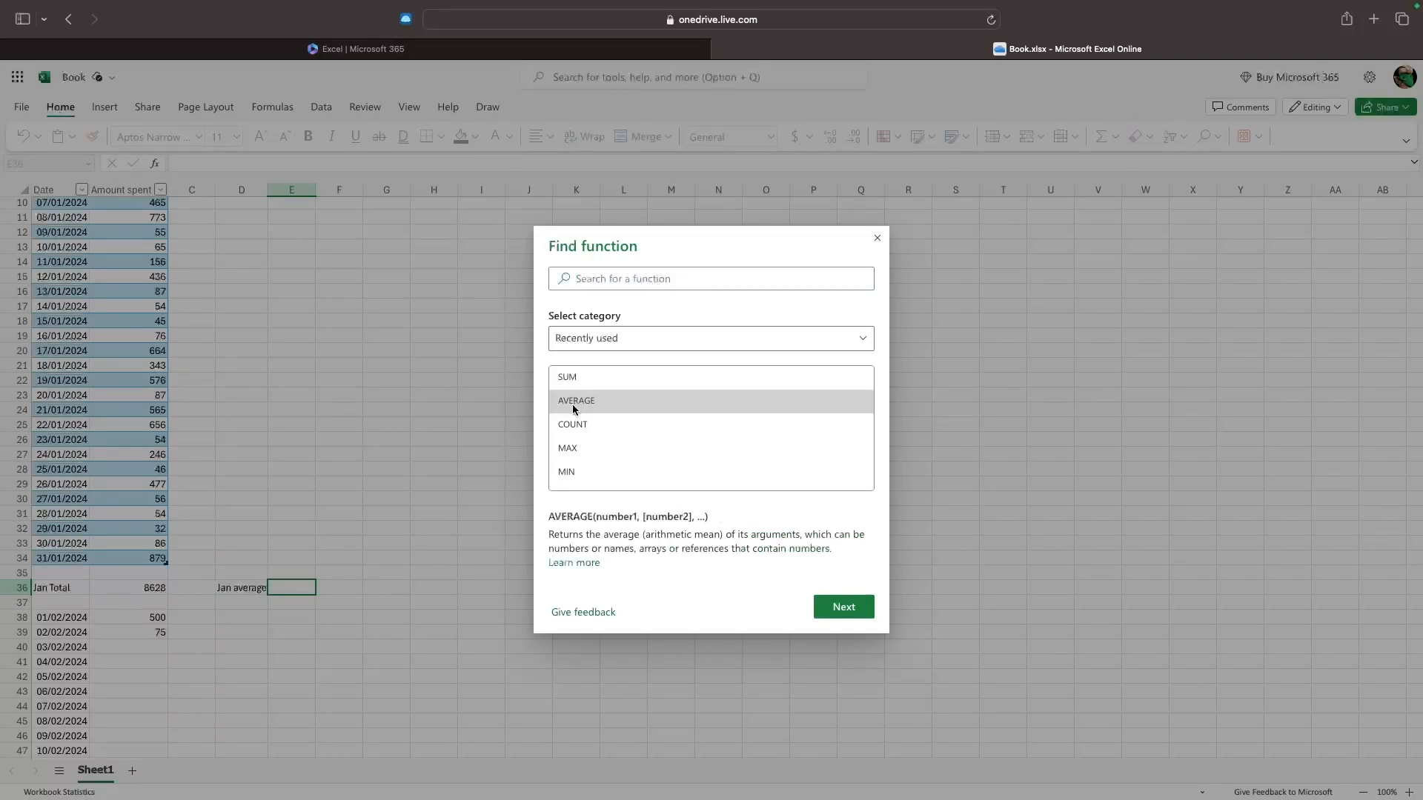
double_click(594, 404)
scroll(295, 413, up, 3)
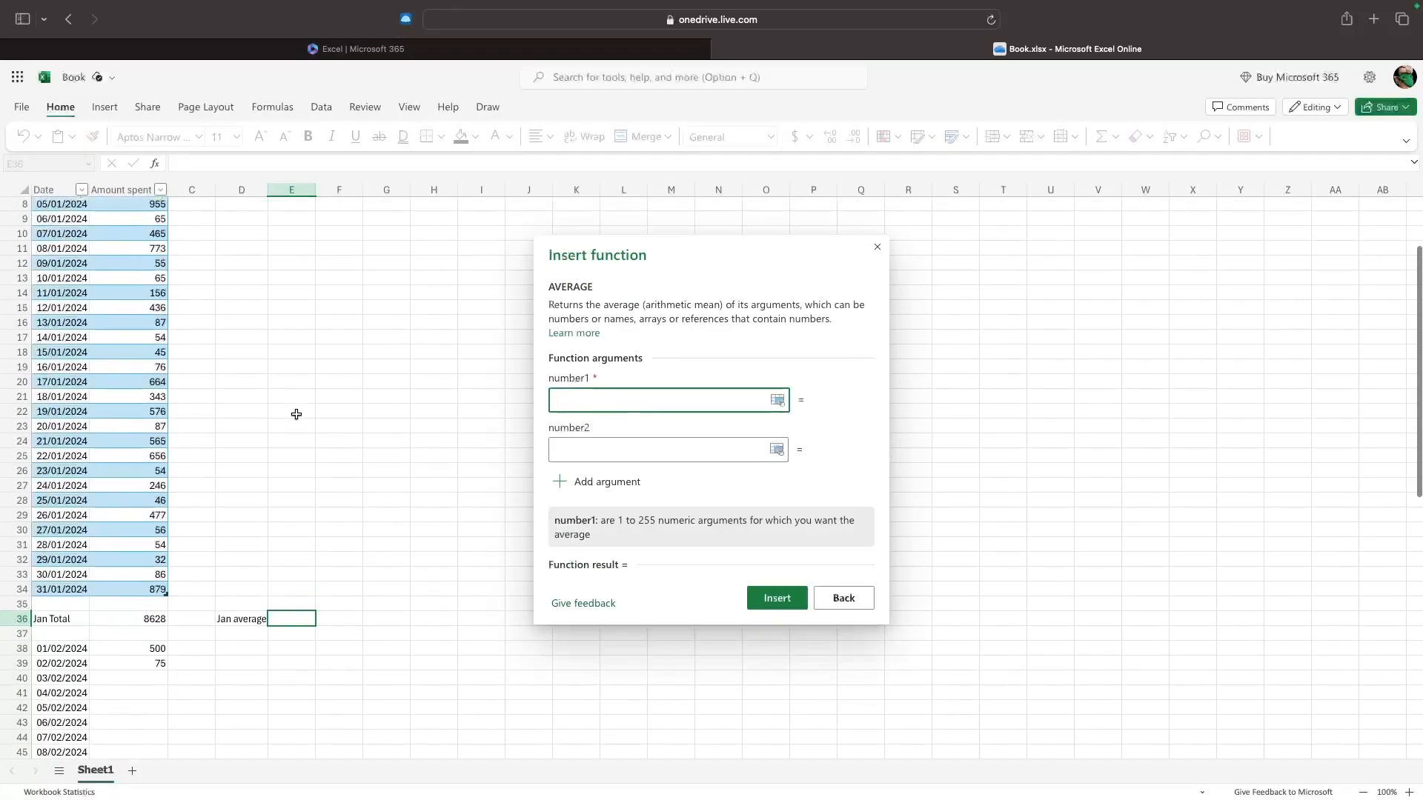
click(146, 249)
text(:)
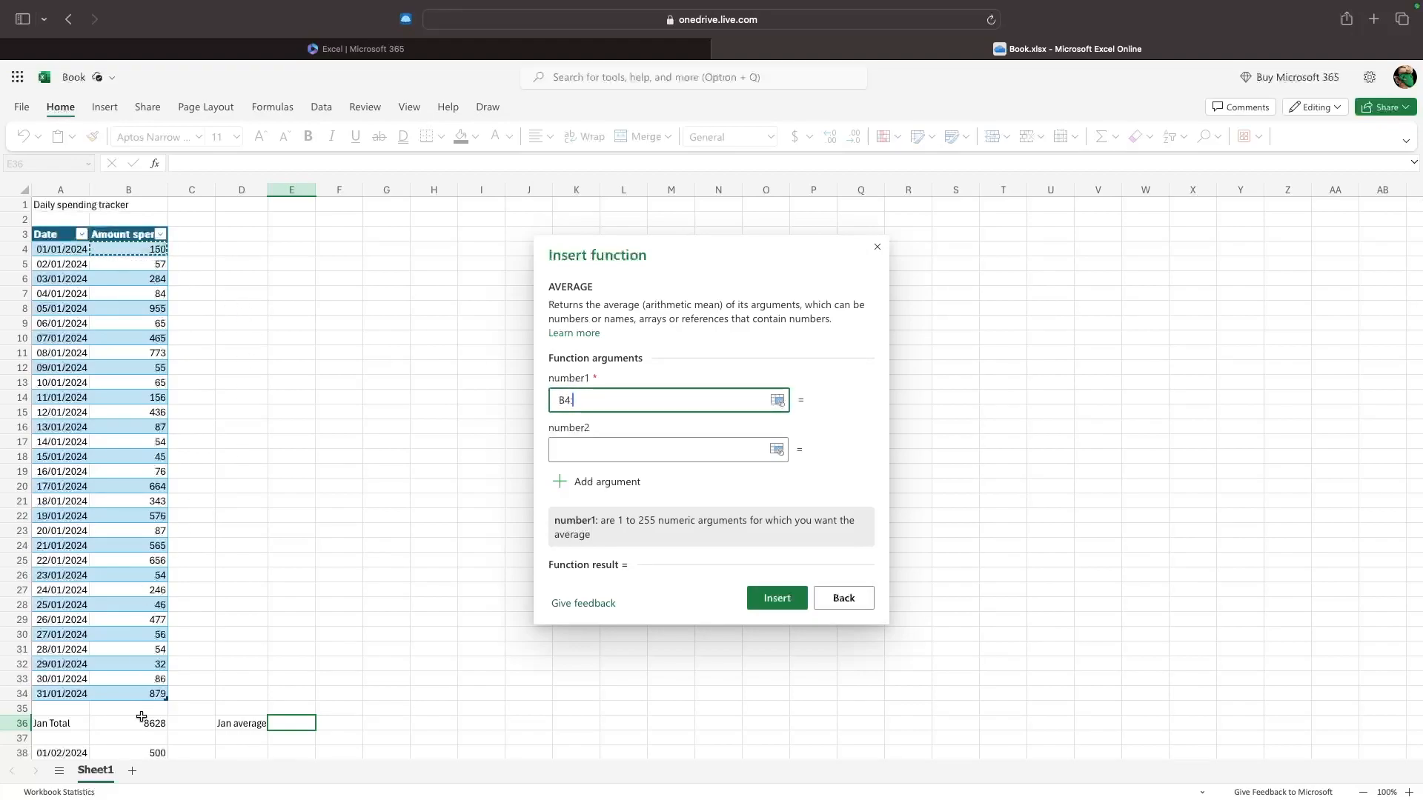
click(122, 694)
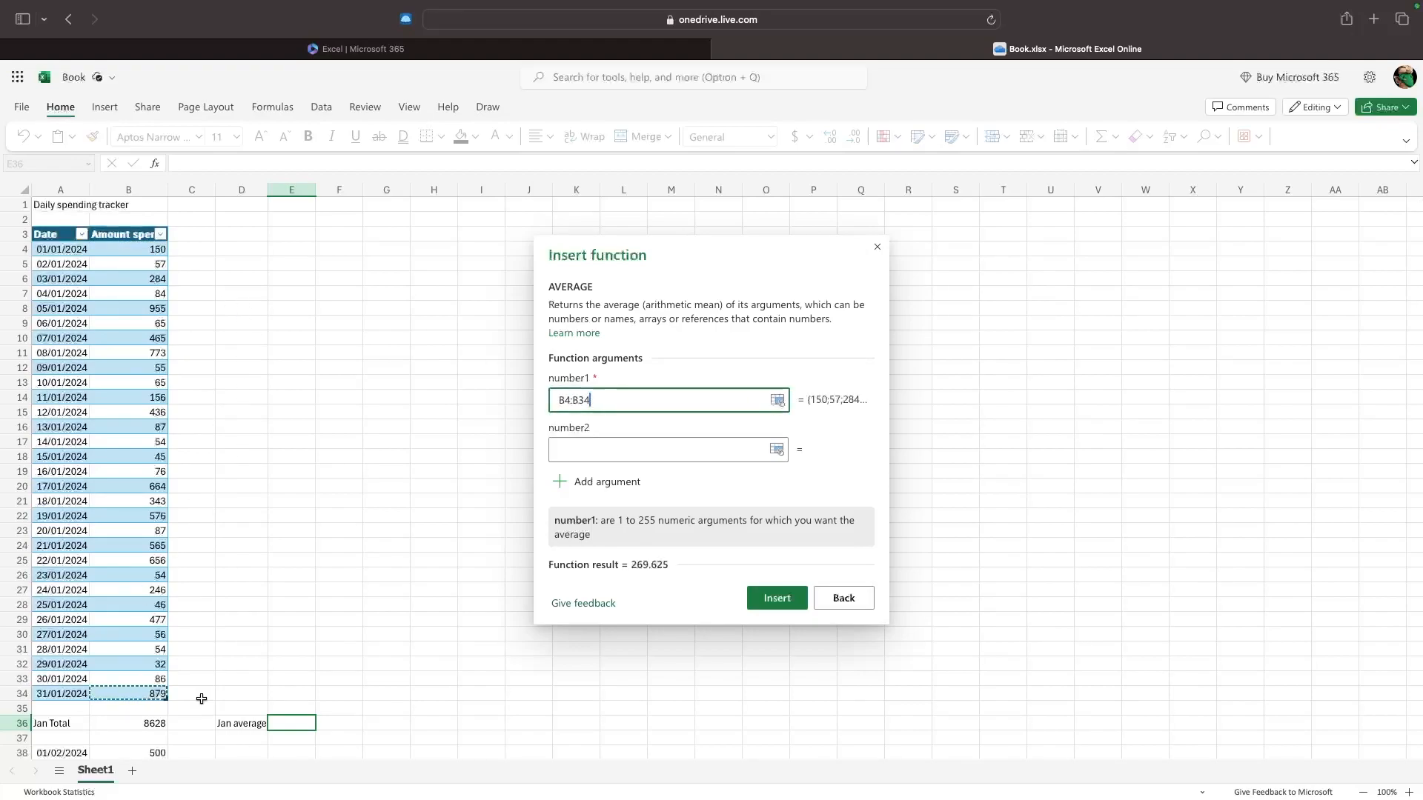
click(772, 600)
scroll(543, 518, down, 5)
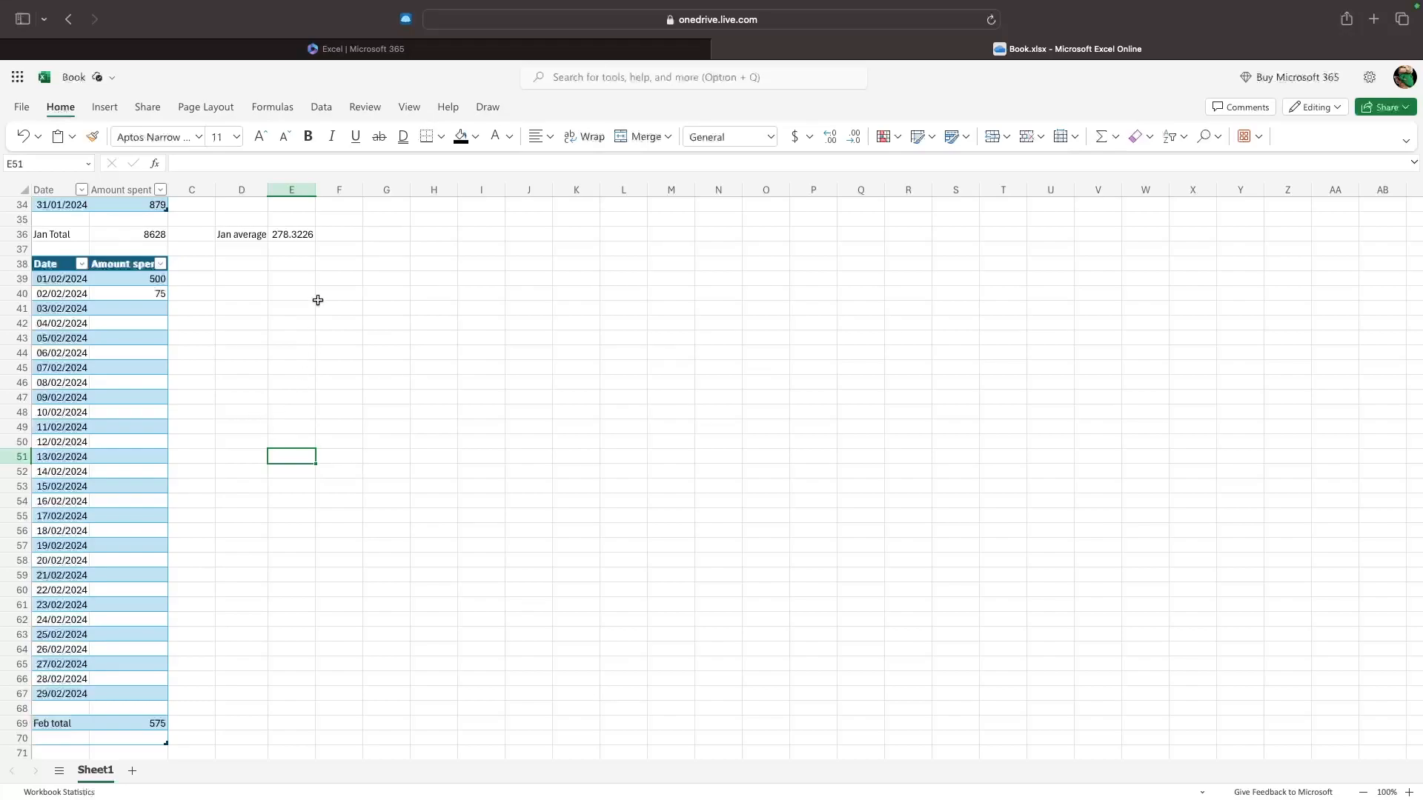
Hide the sheet's gridlines, look over the January and February tables without them, and show the gridlines again
click(402, 110)
scroll(566, 222, up, 10)
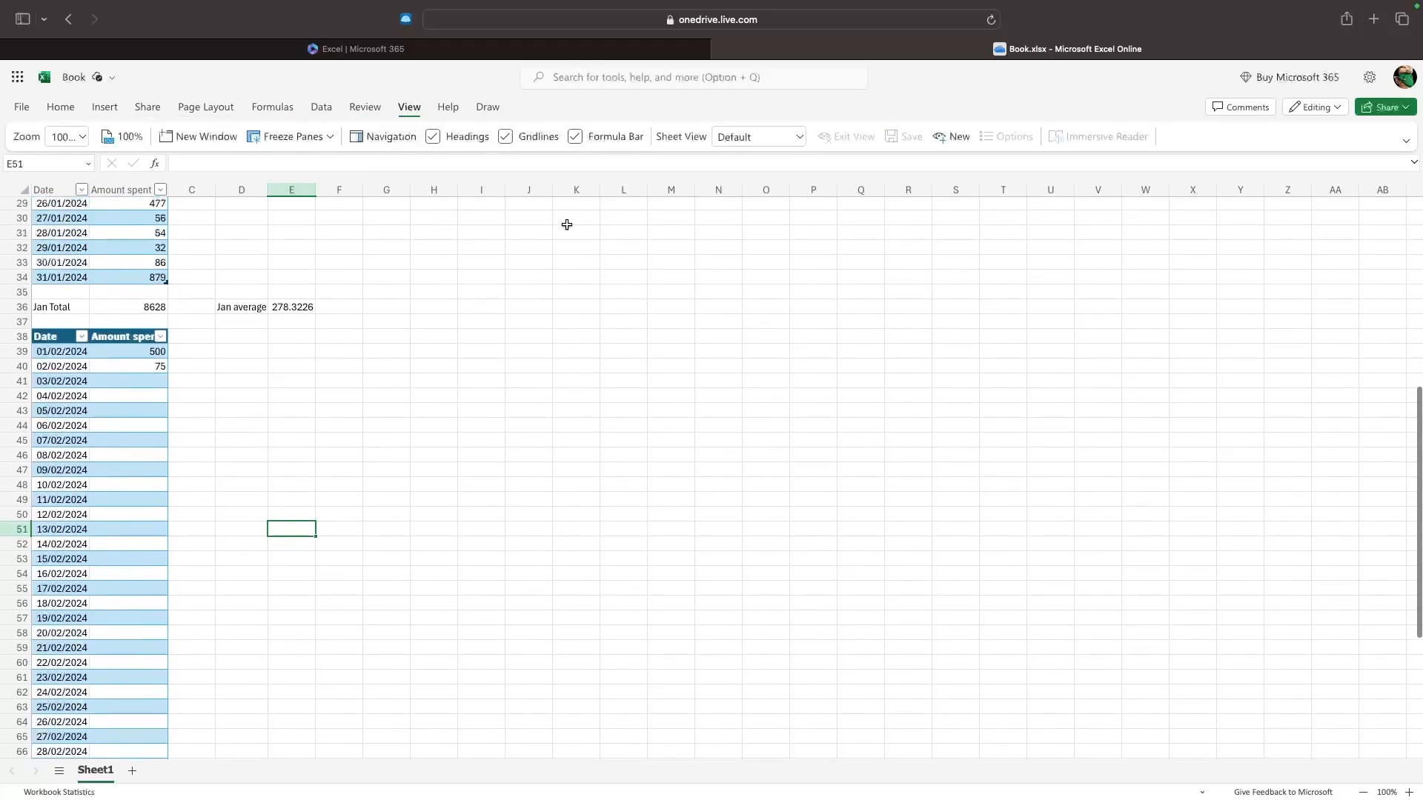
click(504, 138)
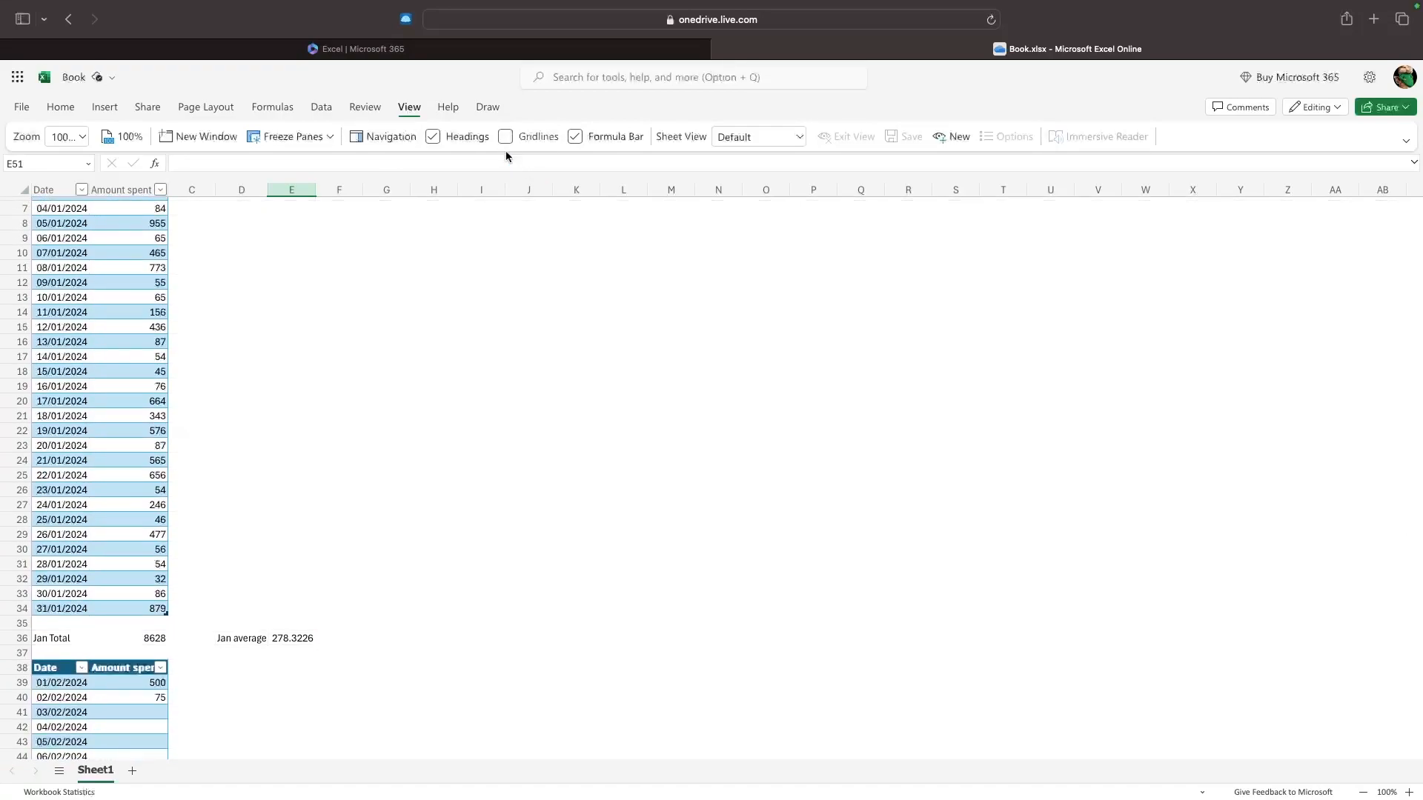
scroll(502, 235, up, 3)
scroll(486, 317, down, 20)
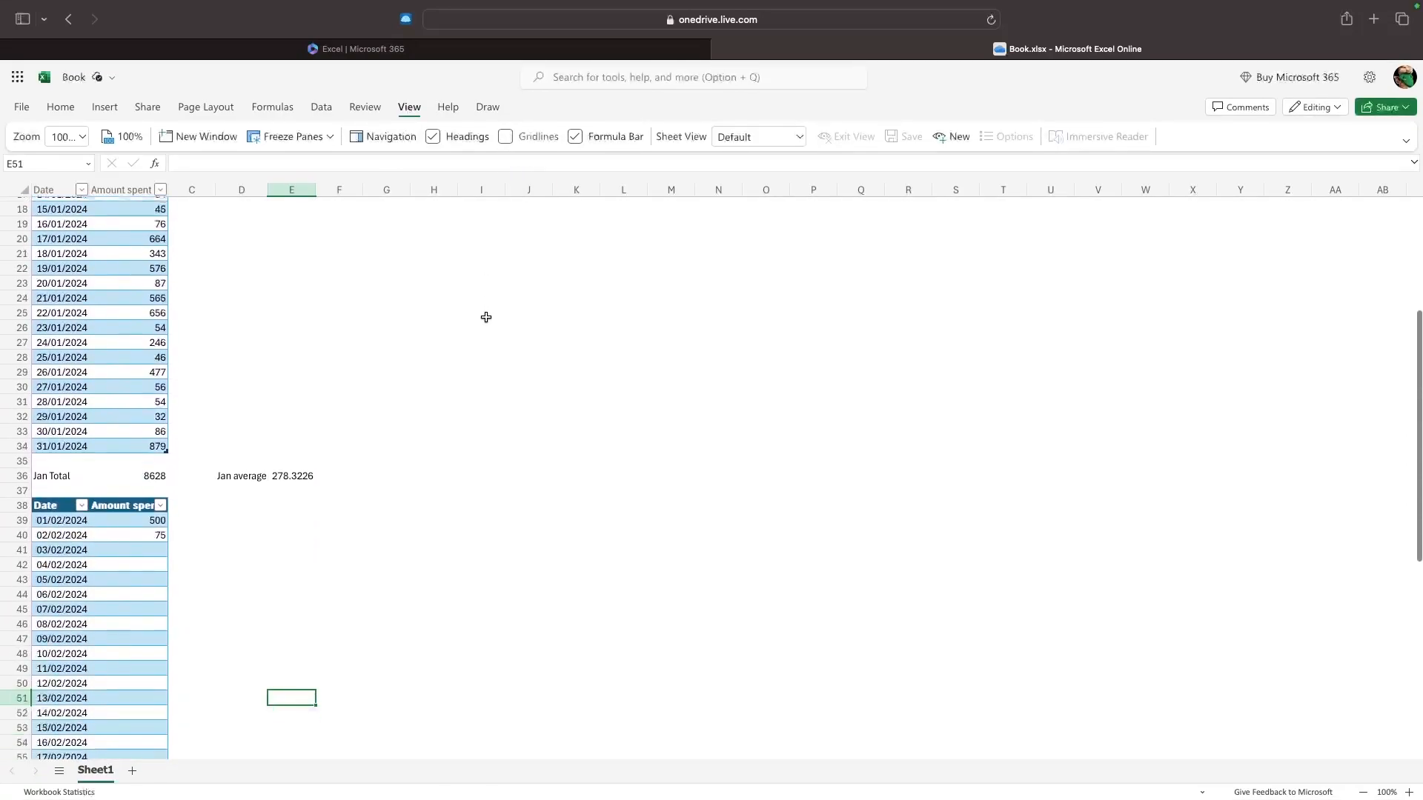
scroll(486, 317, up, 15)
scroll(486, 317, up, 5)
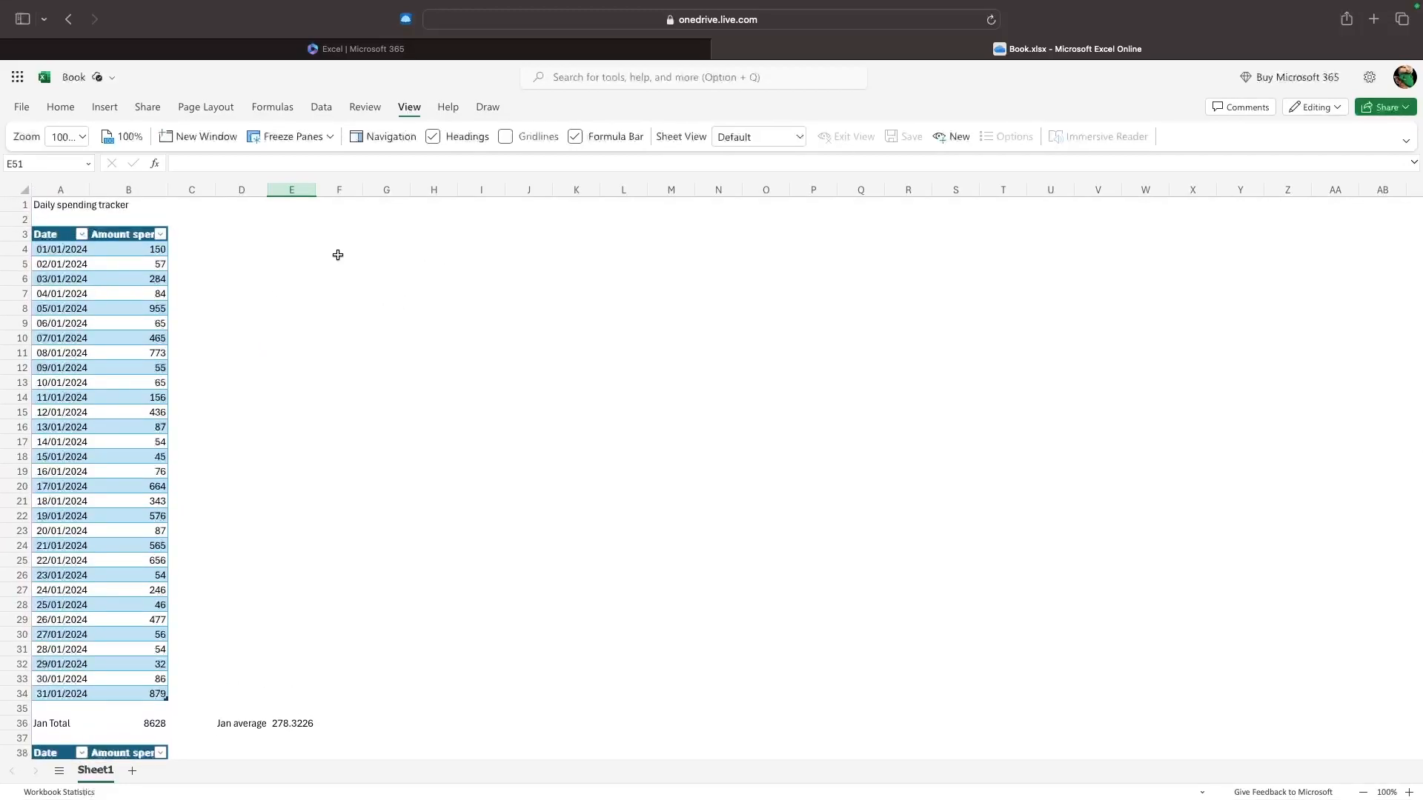
click(506, 137)
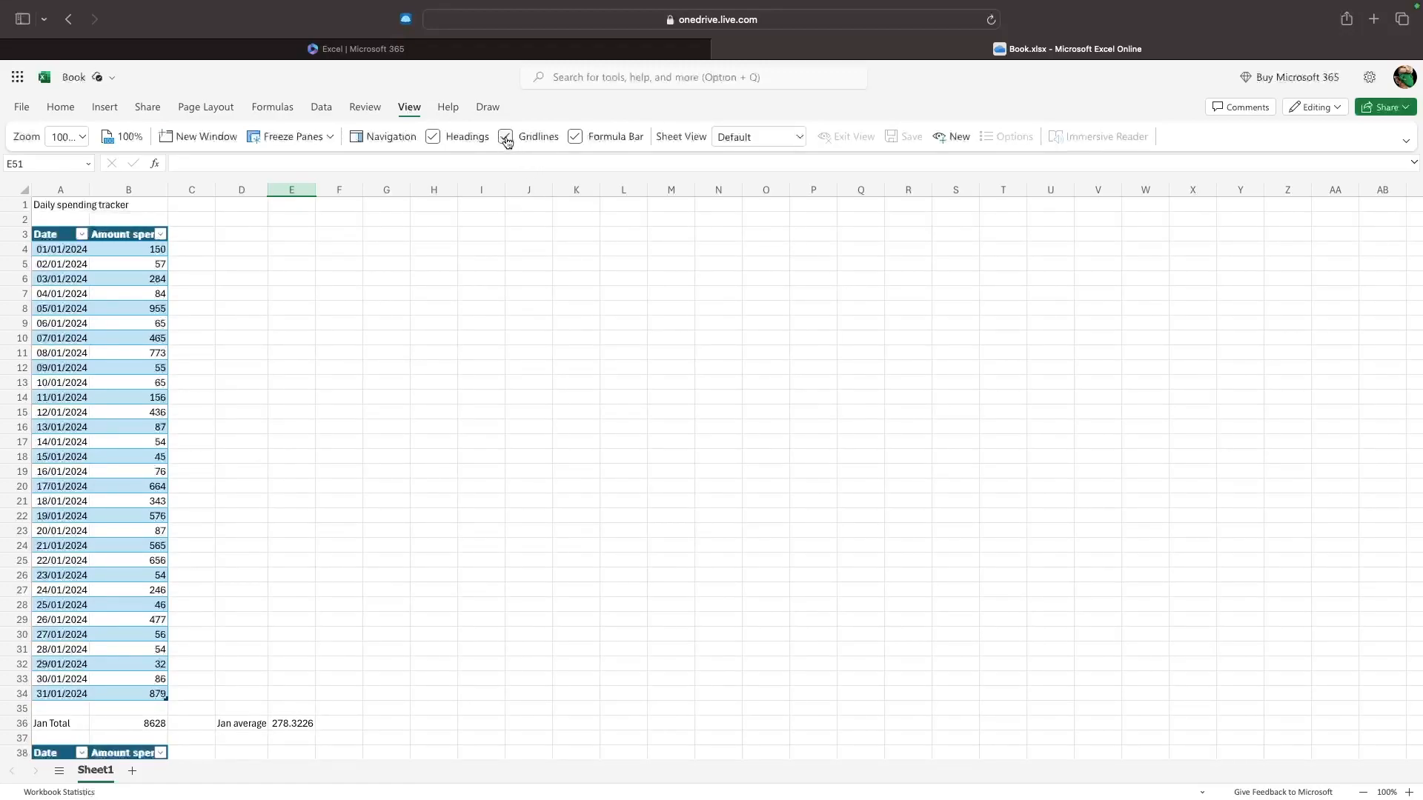
Hide and restore the formula bar, and do the same with the row and column headings
click(576, 138)
click(576, 138)
click(433, 136)
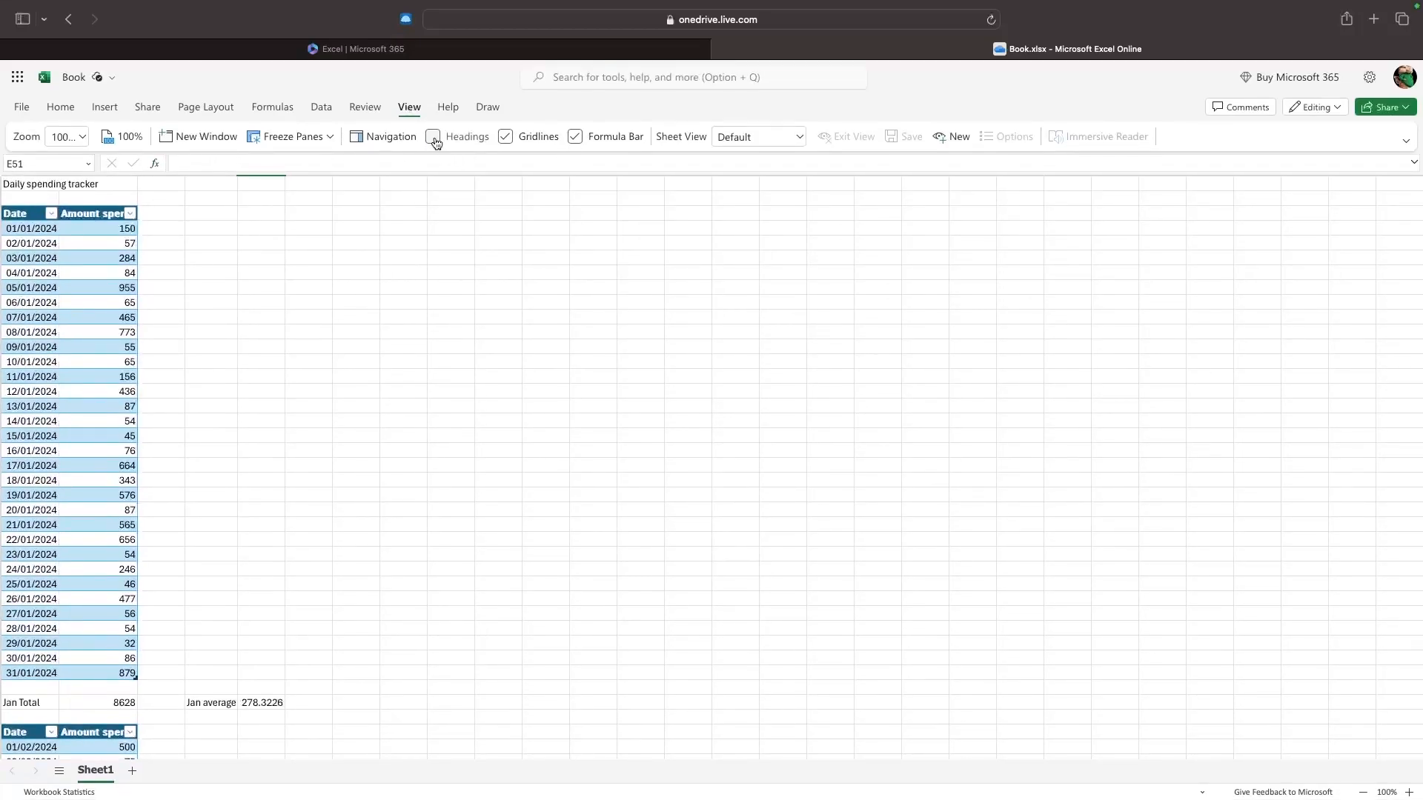
click(433, 137)
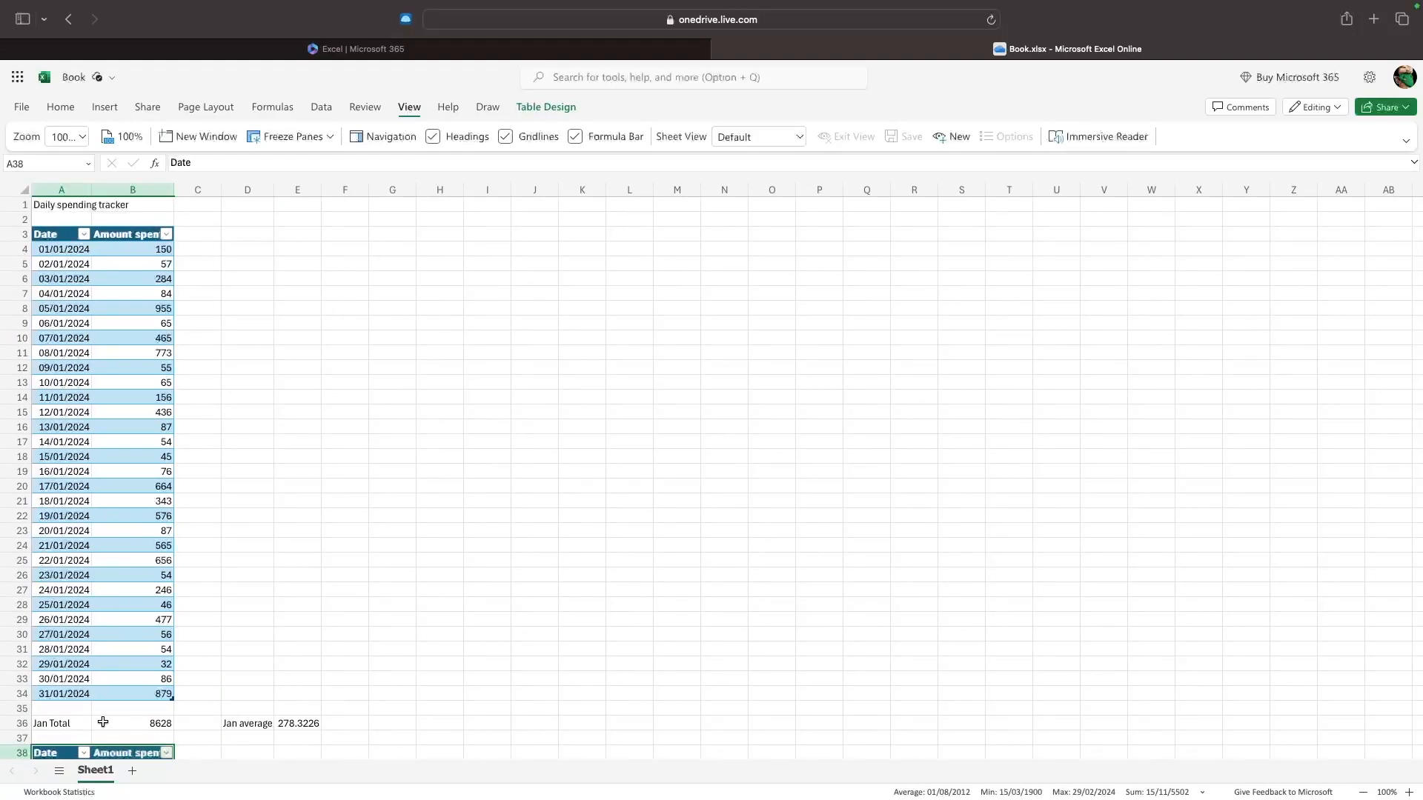
Rename the worksheet Sheet1 as "Jan"
double_click(96, 772)
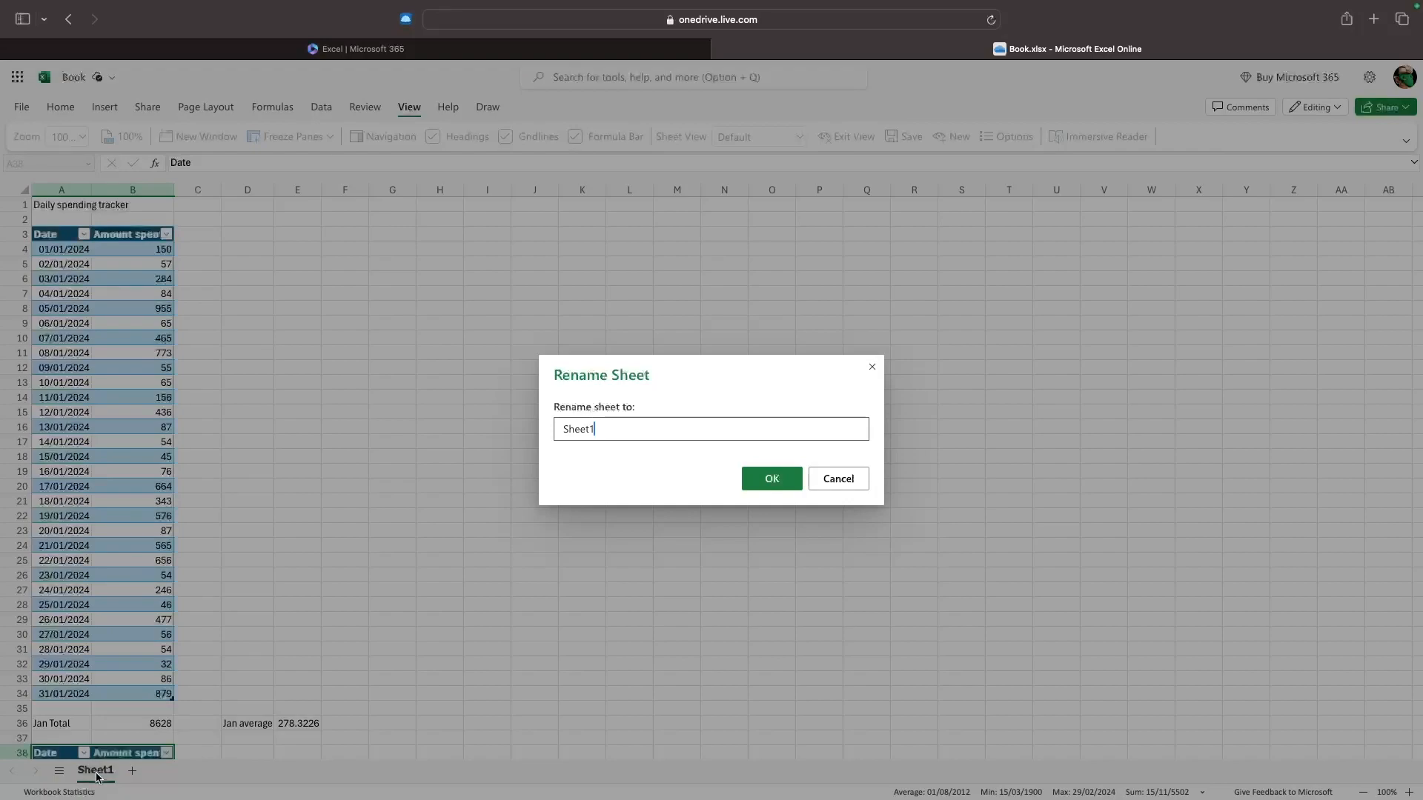
drag(618, 430, 467, 435)
text(Jan ave)
key(BackSpace)
key(Return)
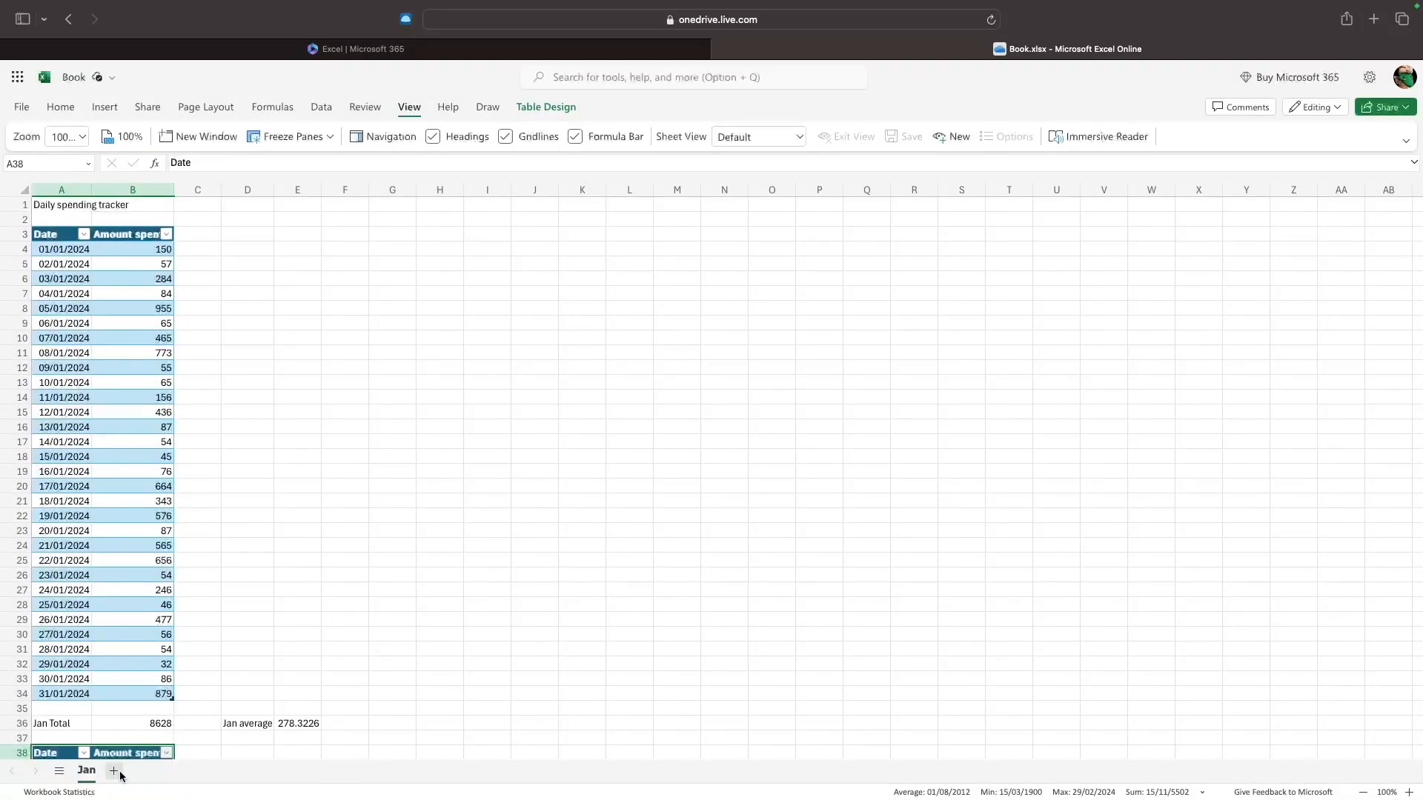
Add a new worksheet and rename it as "Feb"
click(114, 770)
double_click(124, 775)
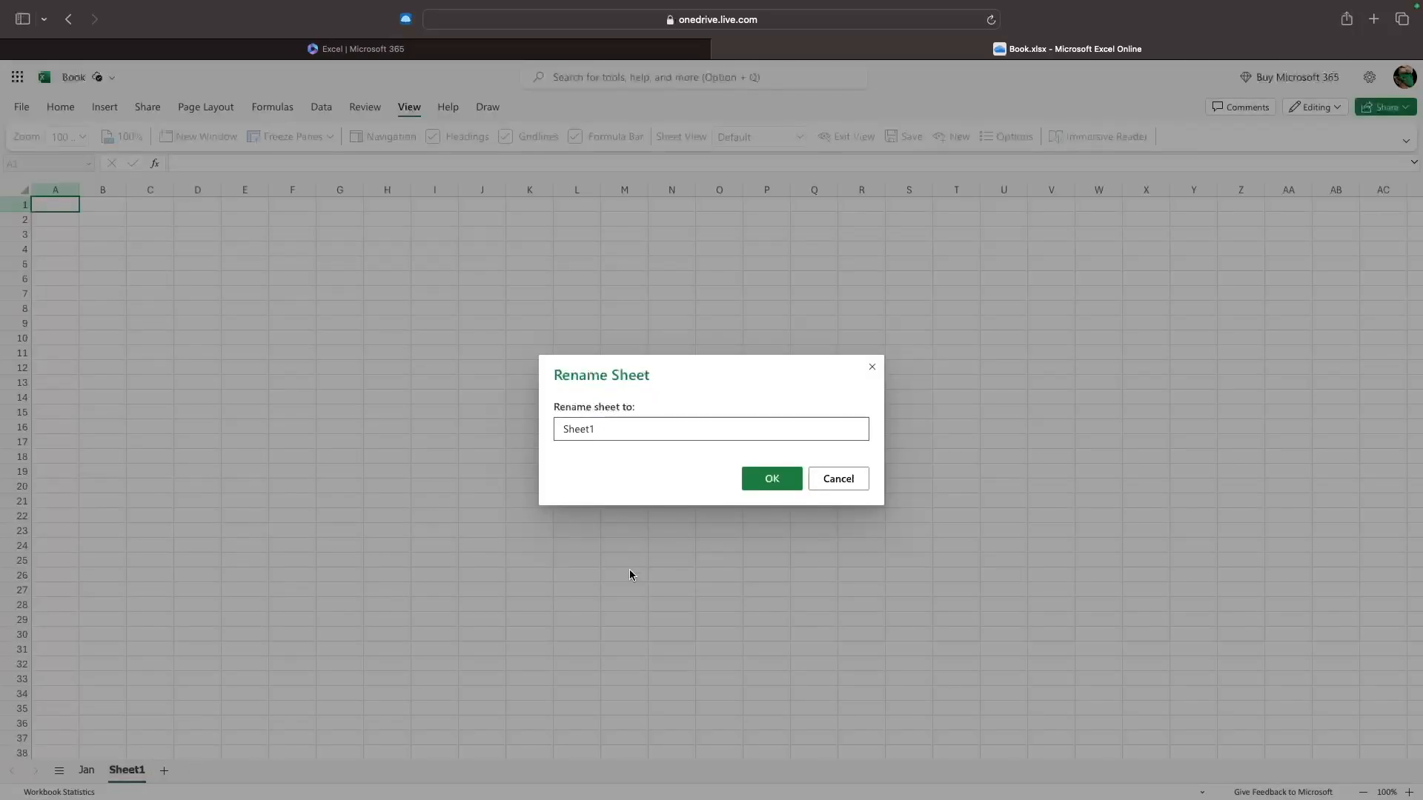
key(BackSpace)
key(BackSpace)
key(BackSpace)
key(BackSpace)
text(Feb)
key(Return)
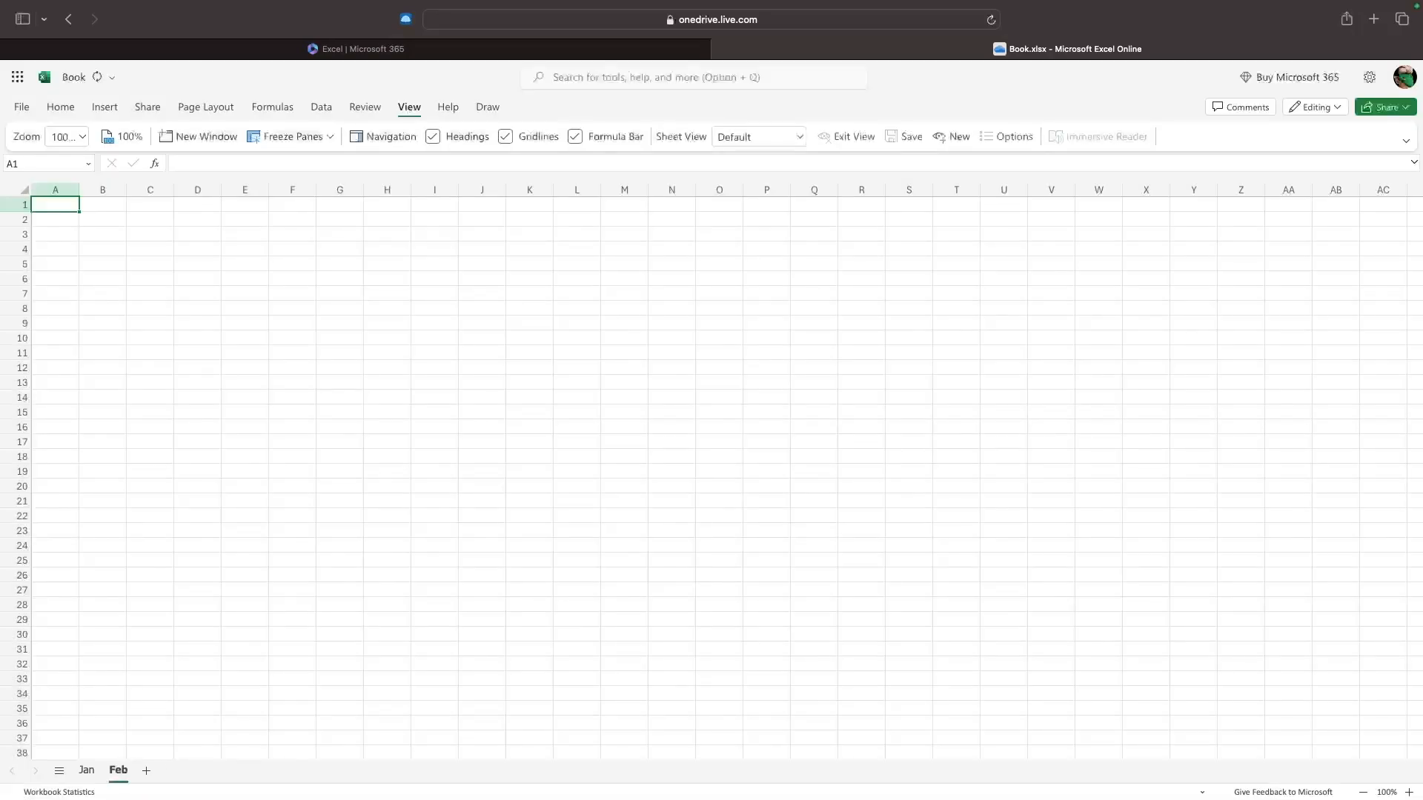
Switch back and forth between the Jan and Feb worksheets, ending on Jan
click(87, 772)
click(117, 771)
click(87, 772)
click(117, 771)
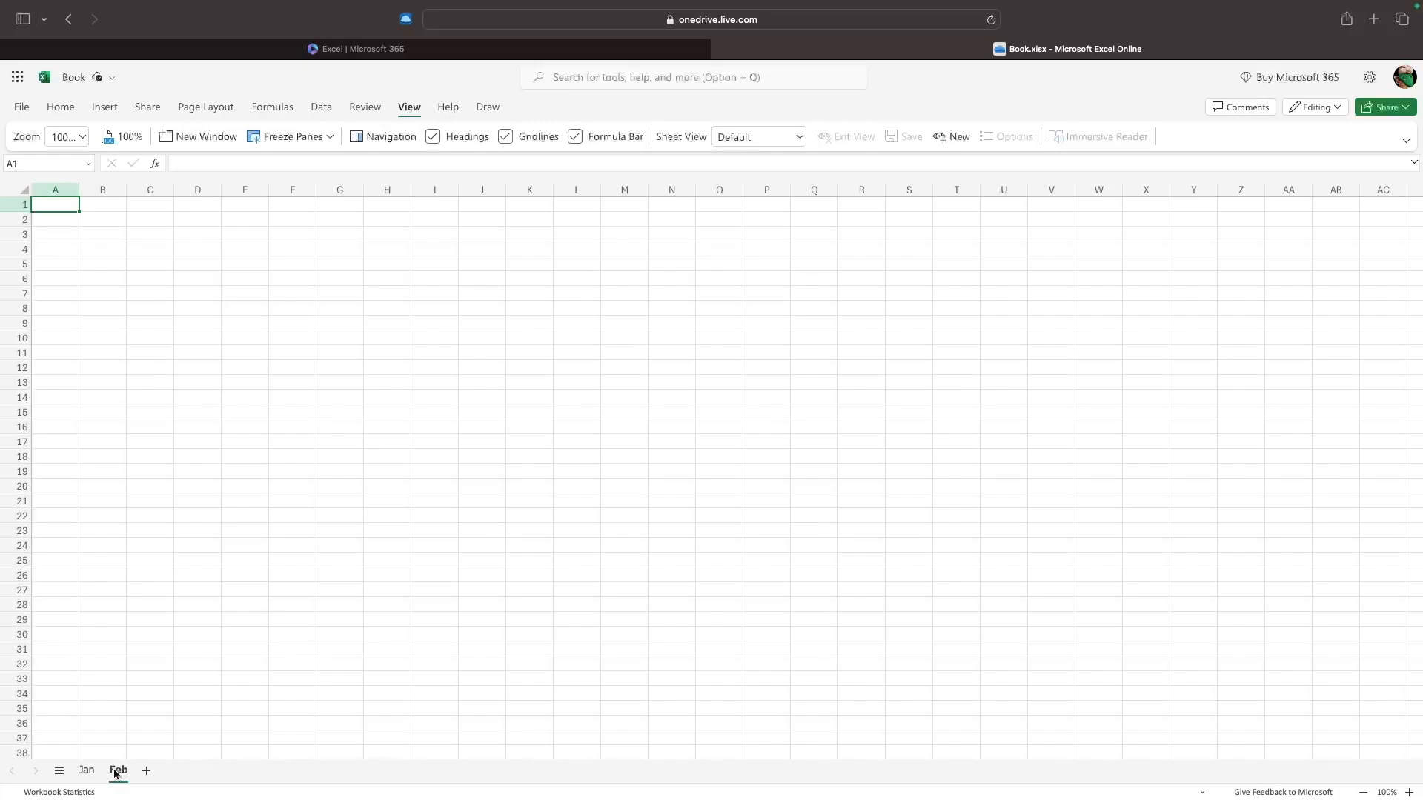
click(86, 770)
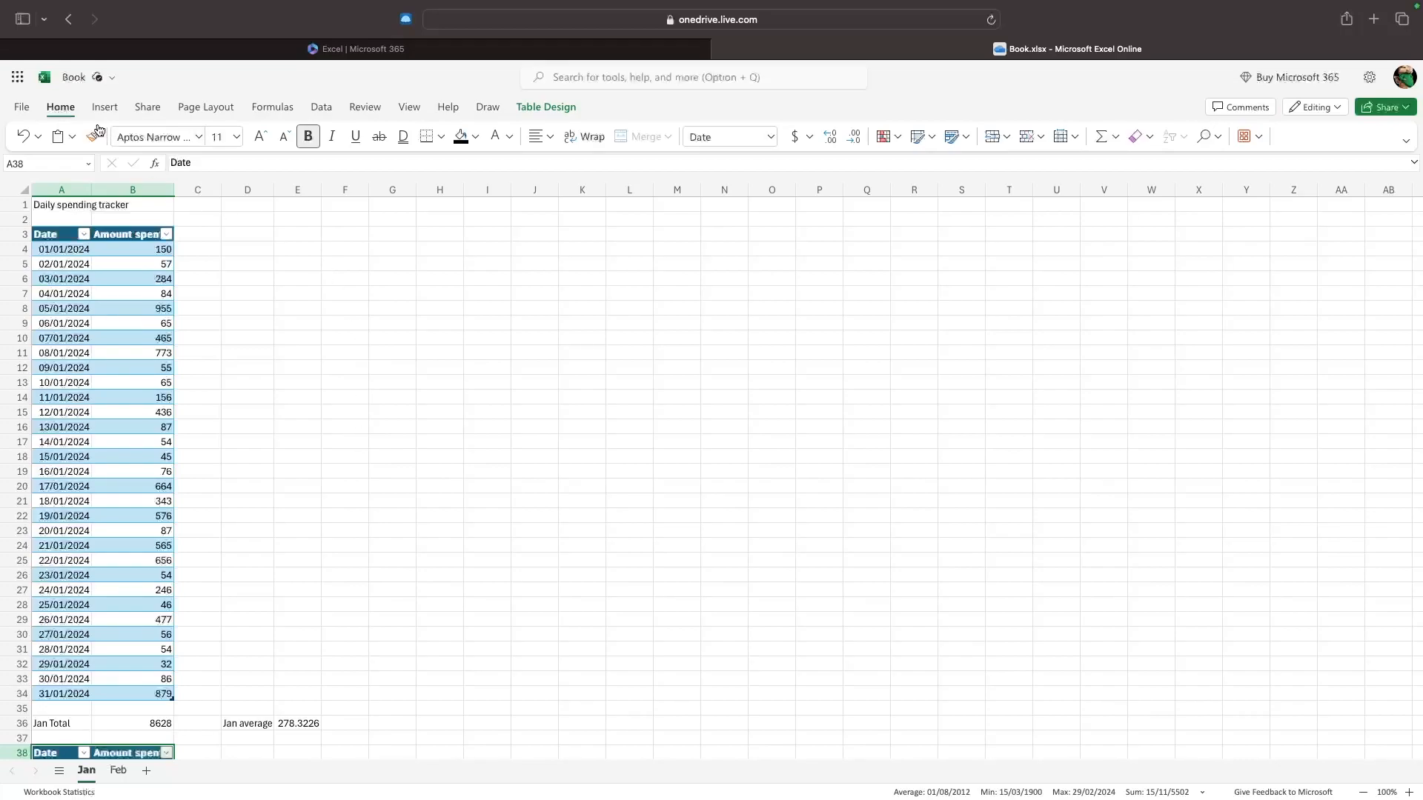
Switch to the Microsoft 365 Excel home page, view the Book file's options, reopen Book and close the extra home page
click(18, 77)
click(118, 229)
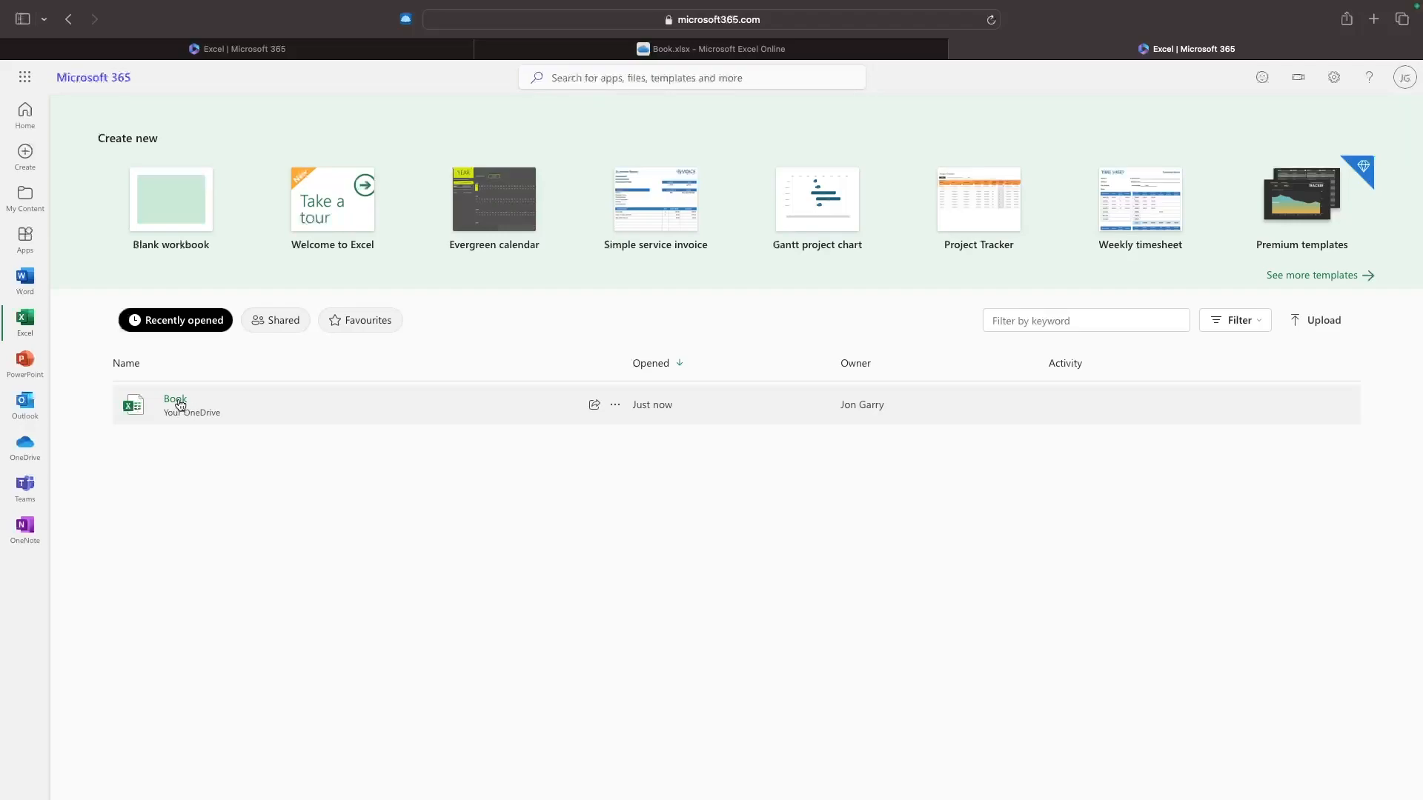
click(616, 407)
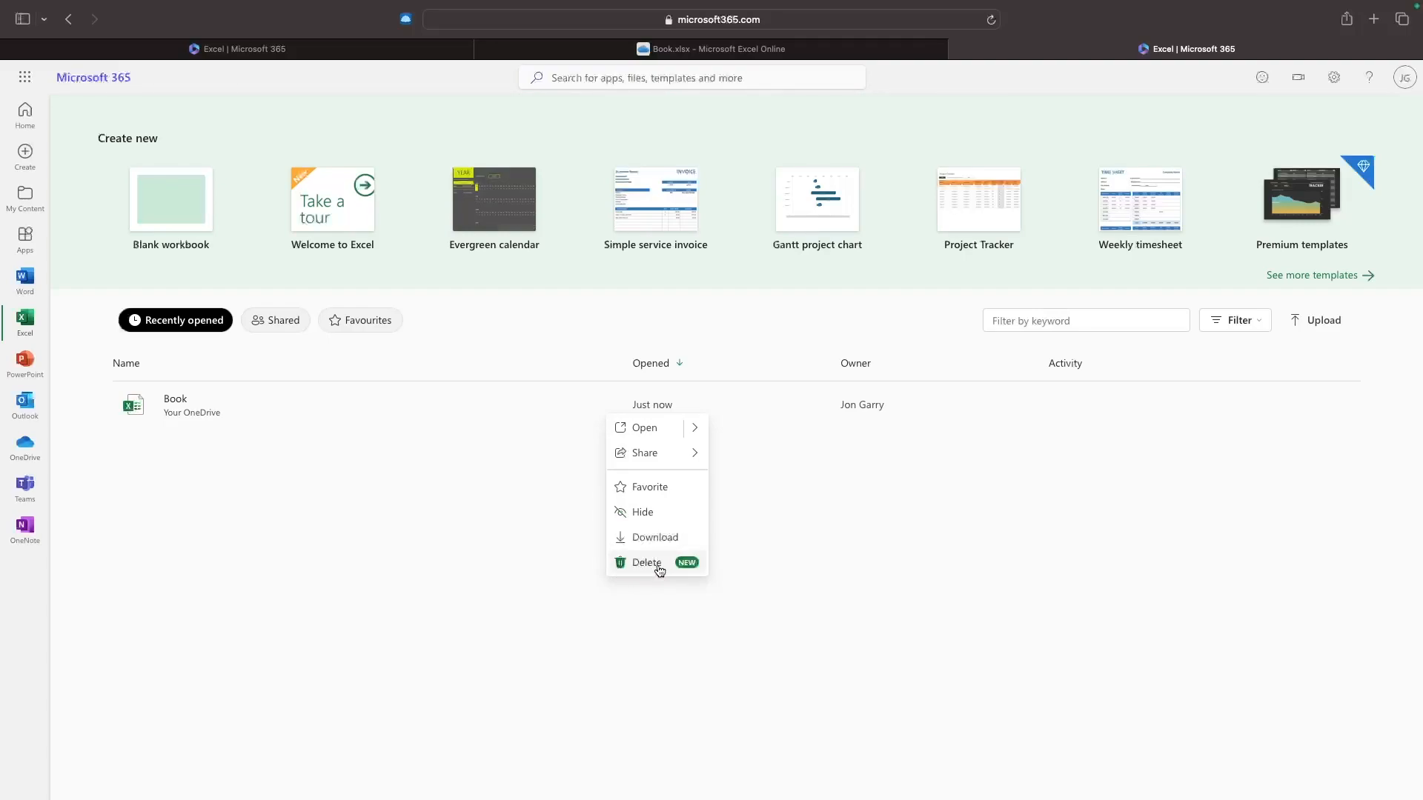
click(919, 545)
click(176, 401)
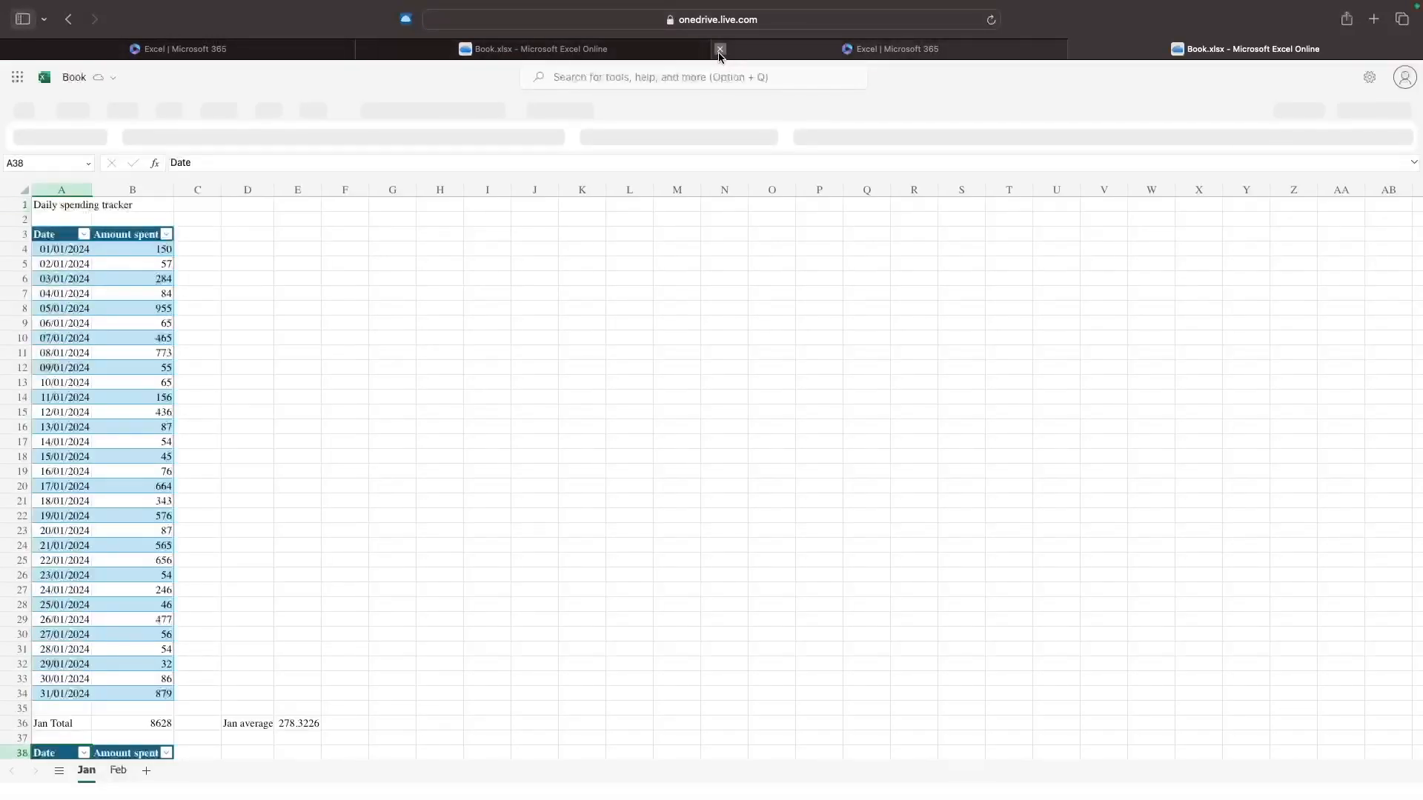
click(721, 49)
View the workbook's sharing options and open its PDF export preview to look through the pages of the active sheet
click(22, 106)
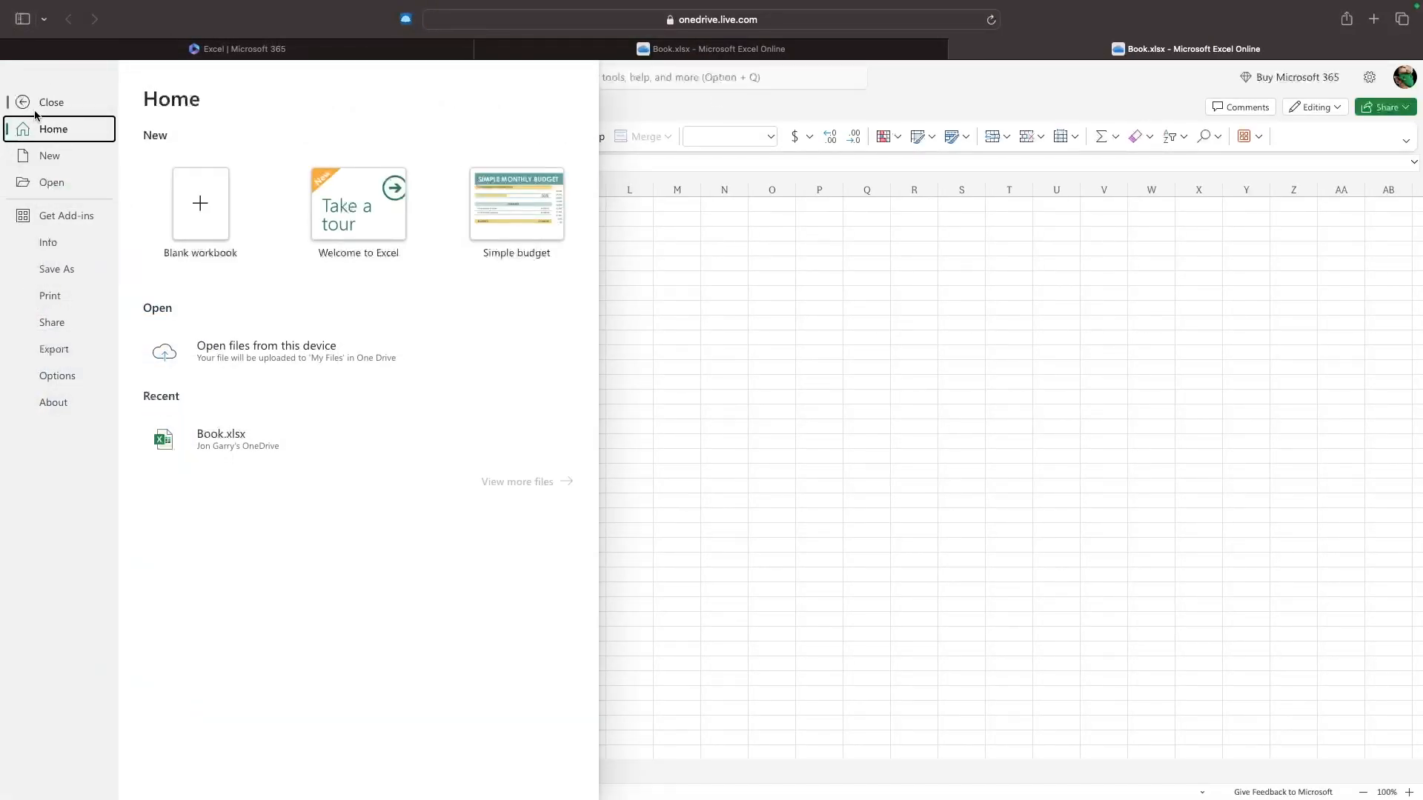
click(64, 329)
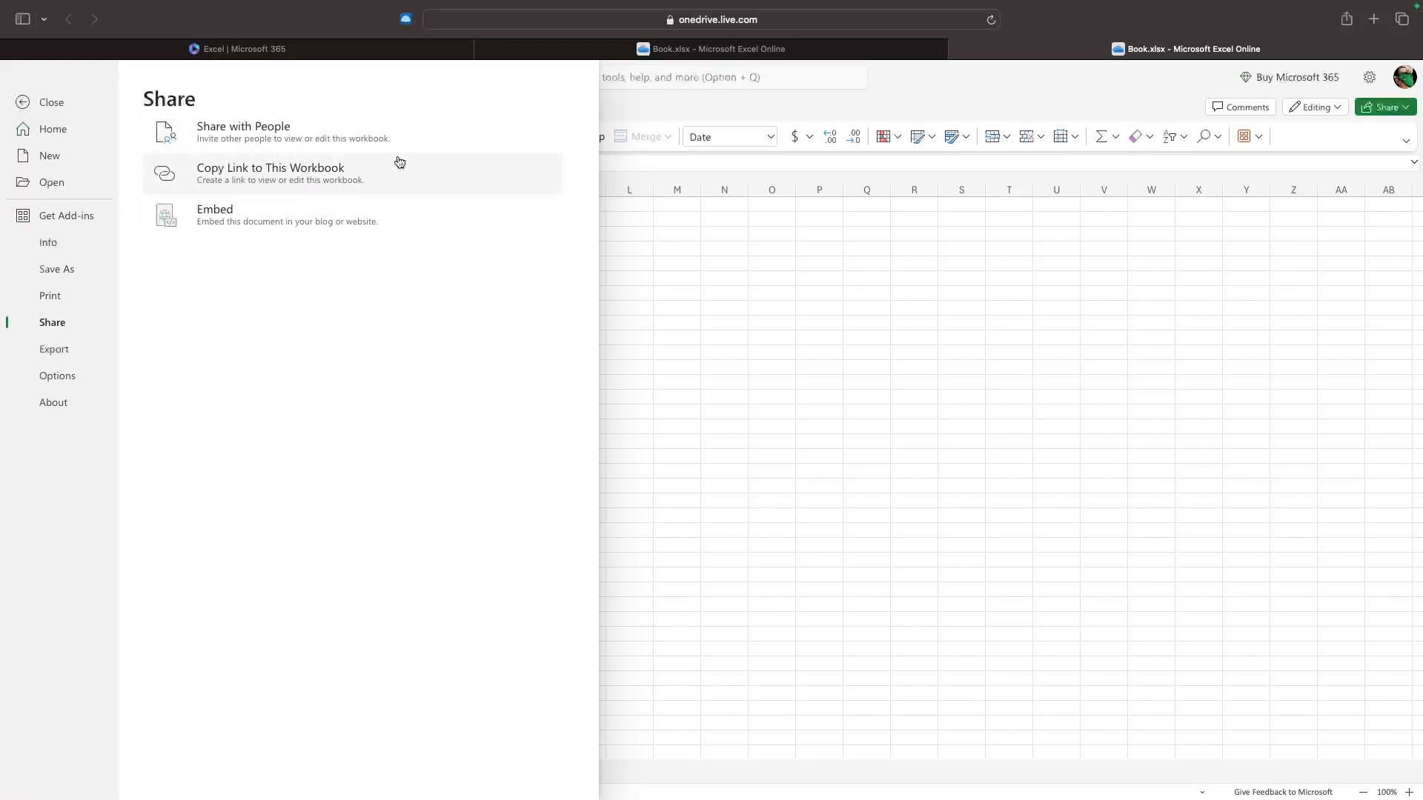
click(45, 353)
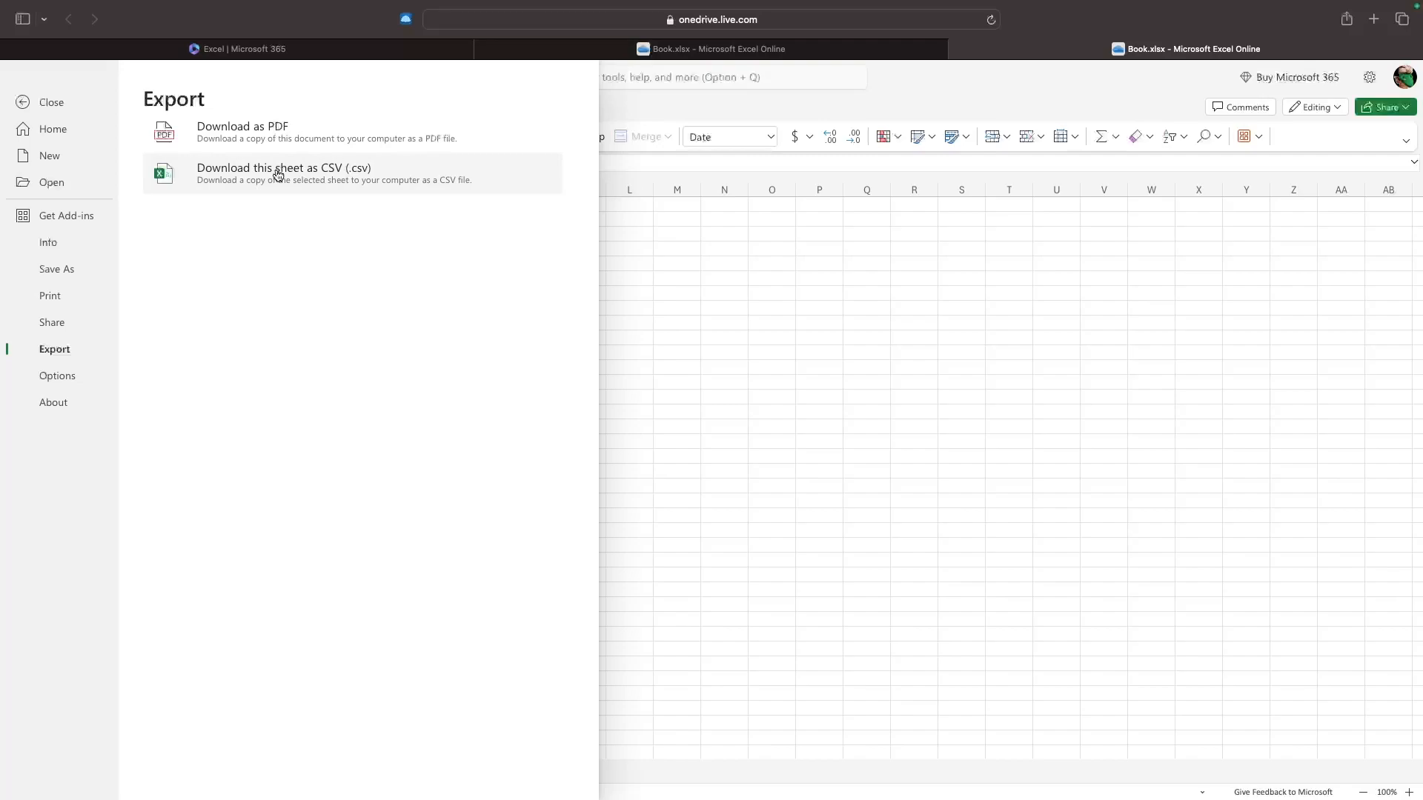
click(268, 140)
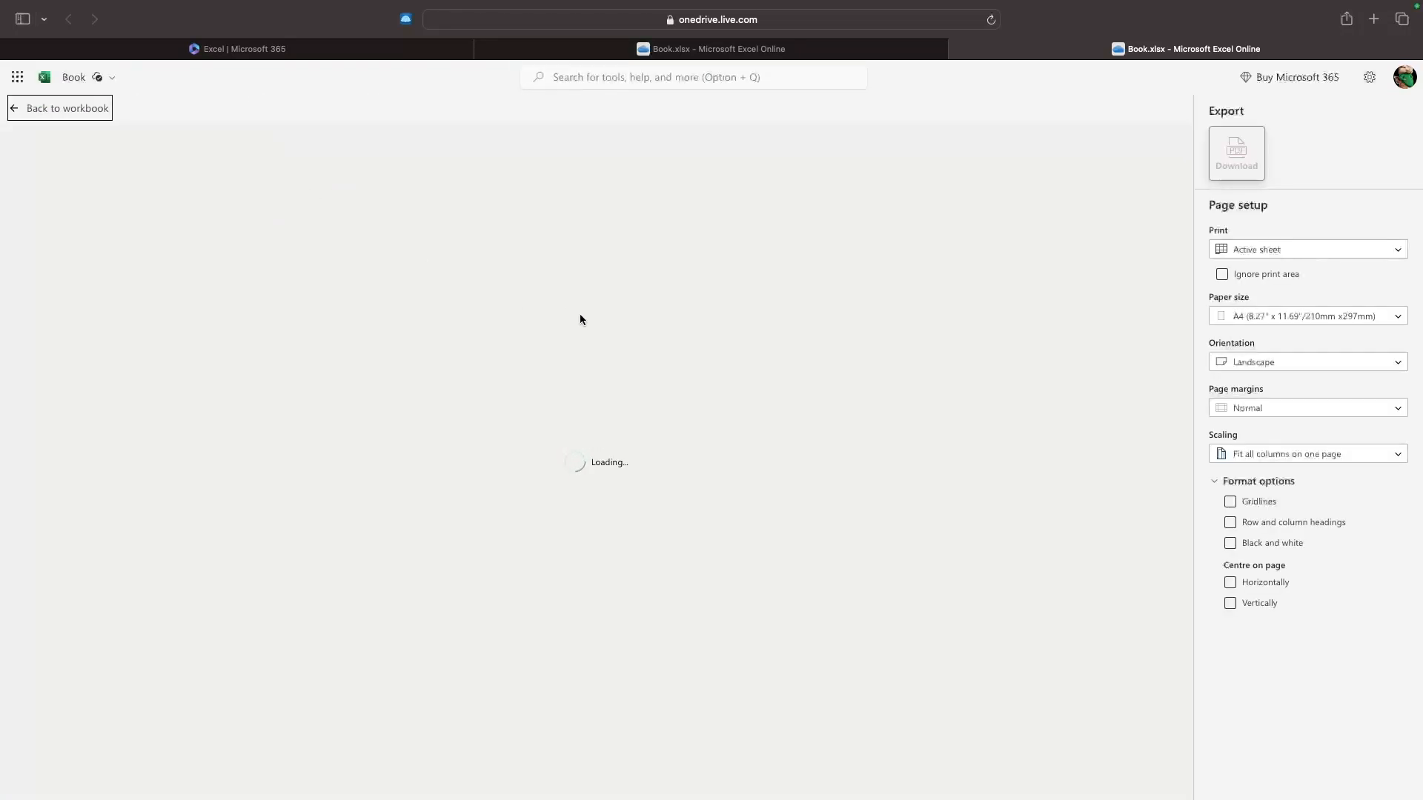
scroll(721, 480, down, 15)
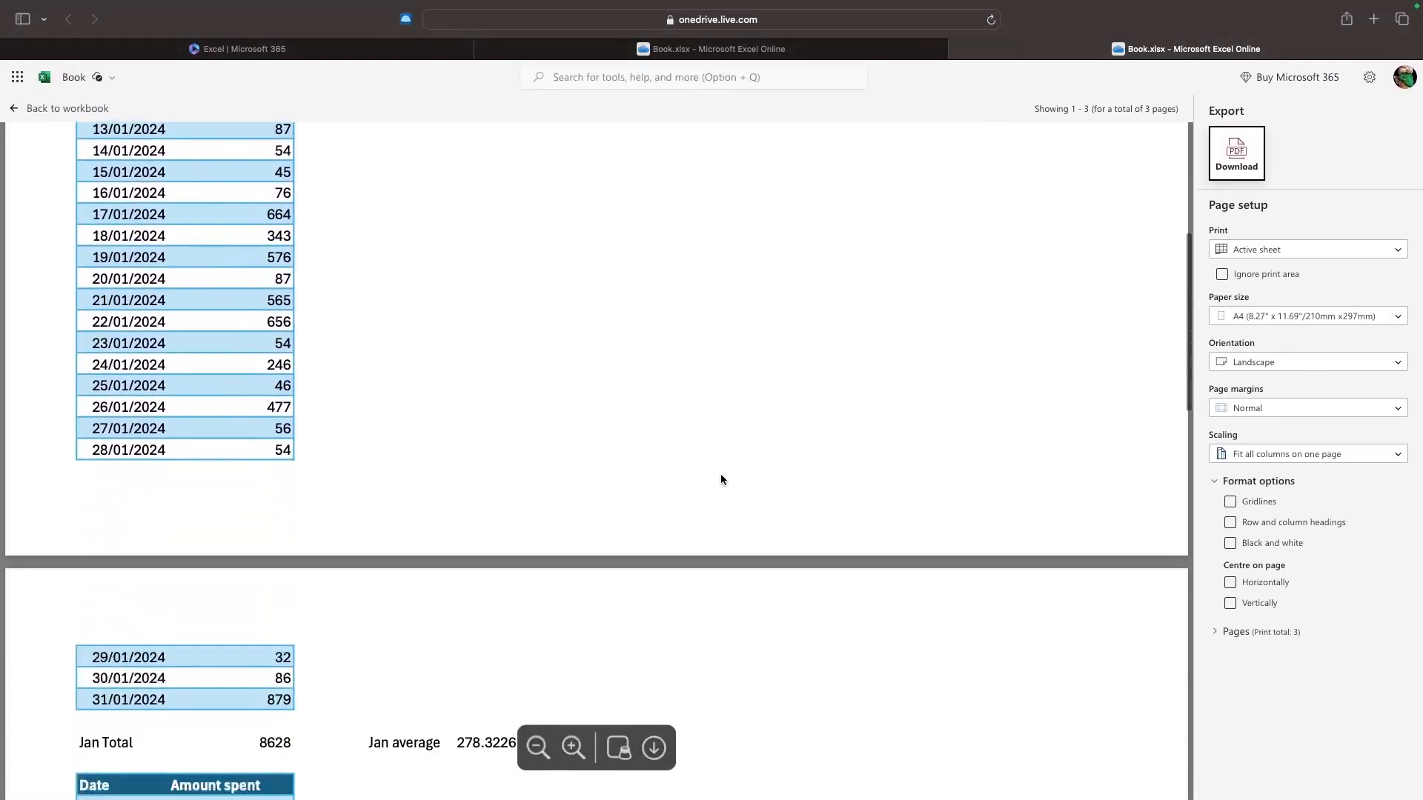
scroll(721, 479, down, 5)
scroll(721, 479, up, 1)
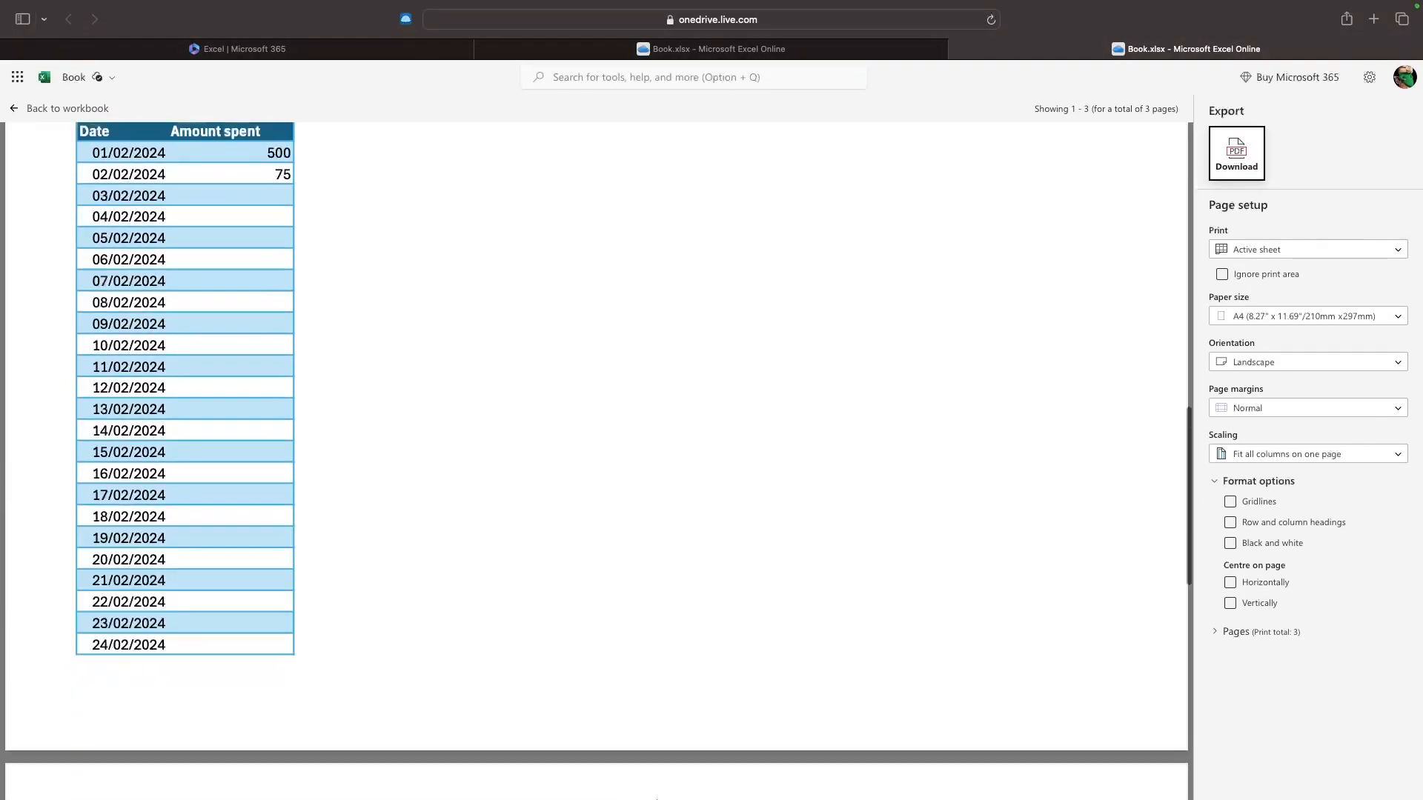